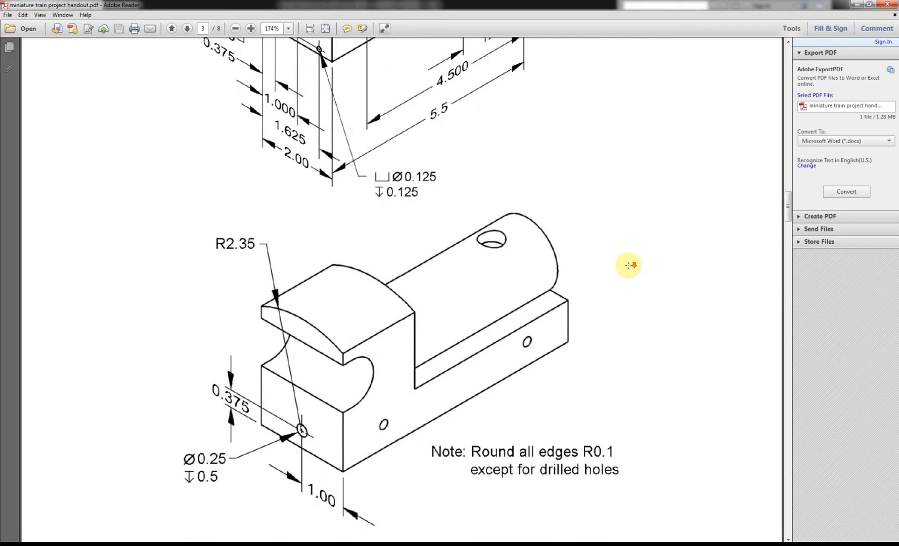
Switch to Inventor, create a new part from the Standard.ipt template, and start a 2D sketch on the YZ plane.
scroll(634, 250, up, 15)
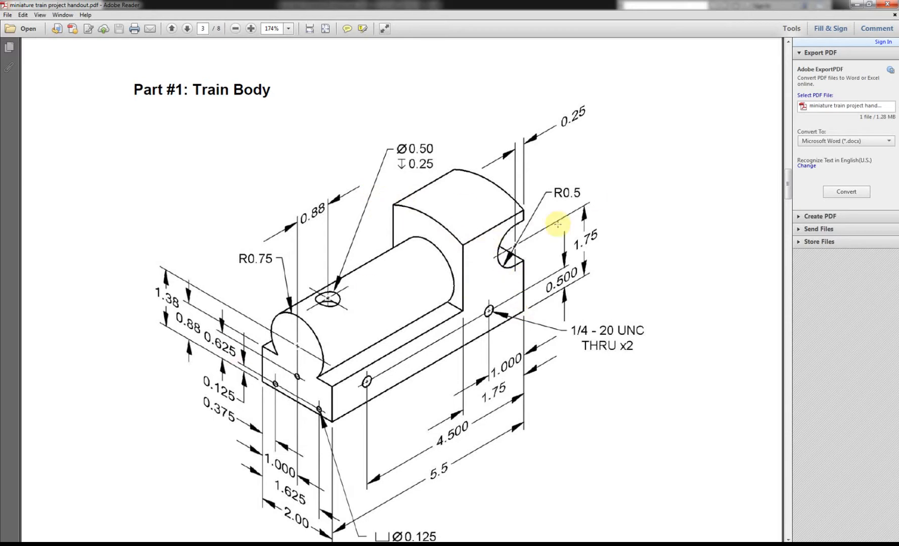
click(109, 545)
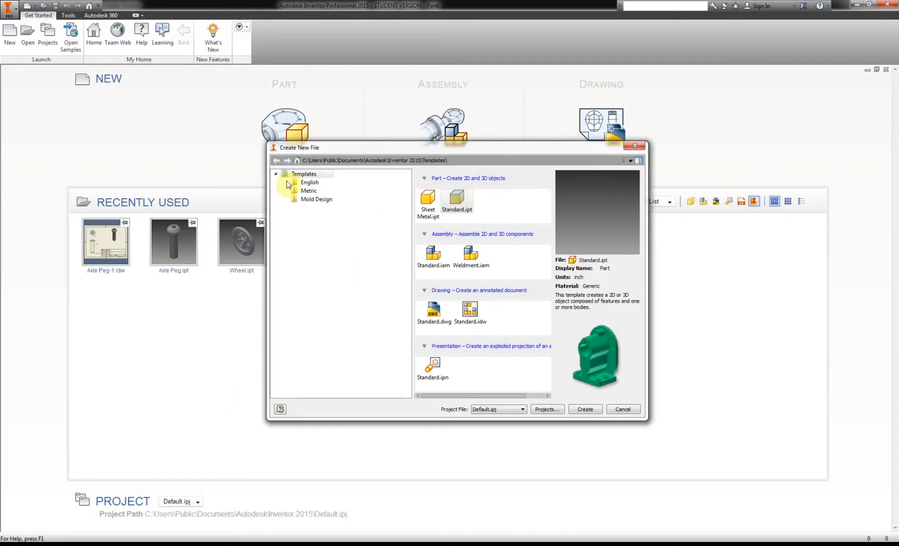
double_click(463, 206)
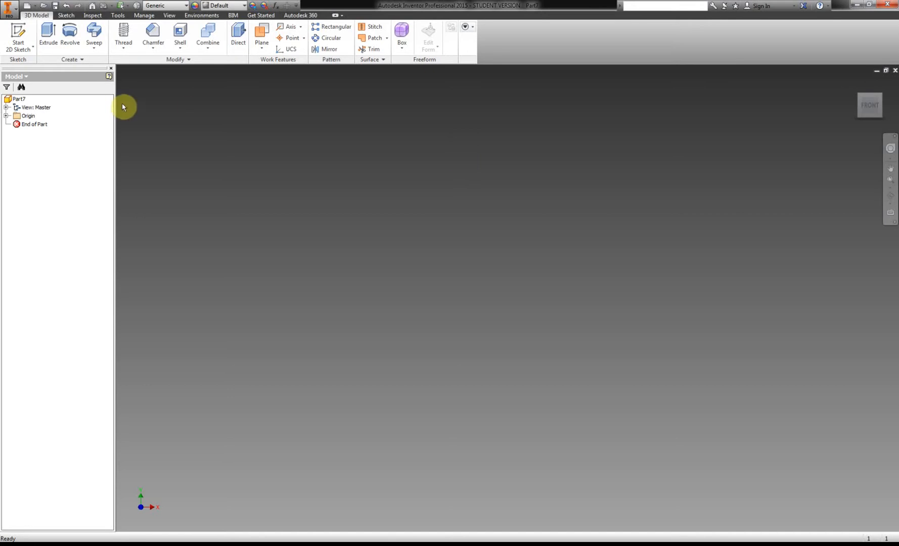
click(19, 36)
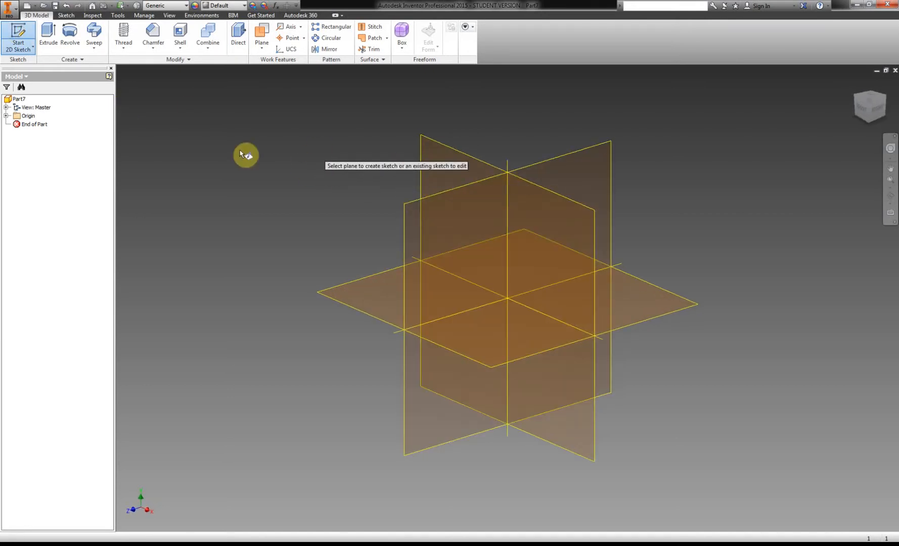
click(414, 219)
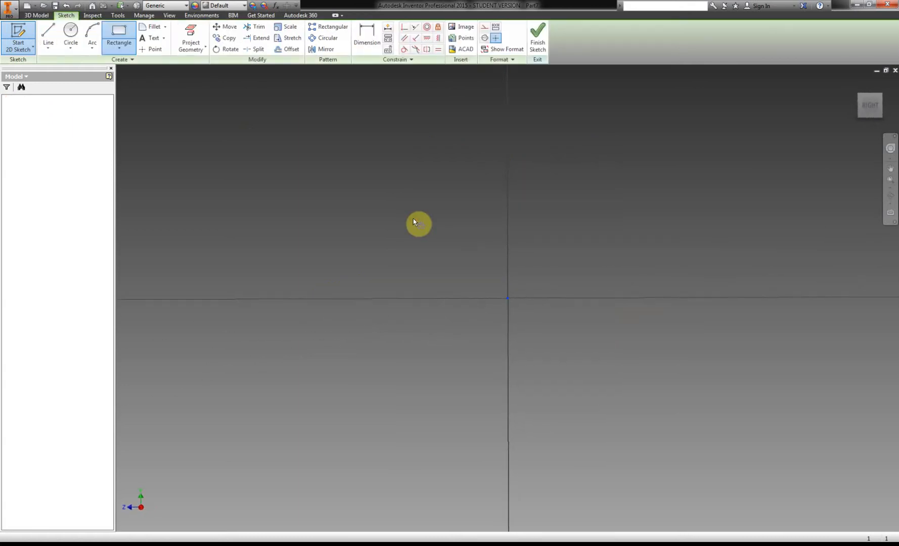
Draw a two-point center rectangle on the origin, 4 in high and 2 in wide.
click(119, 35)
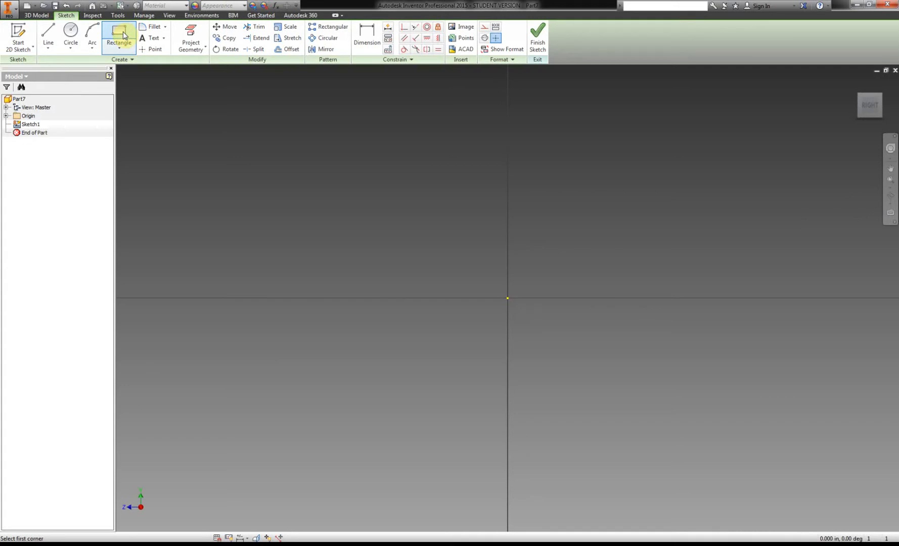
click(125, 49)
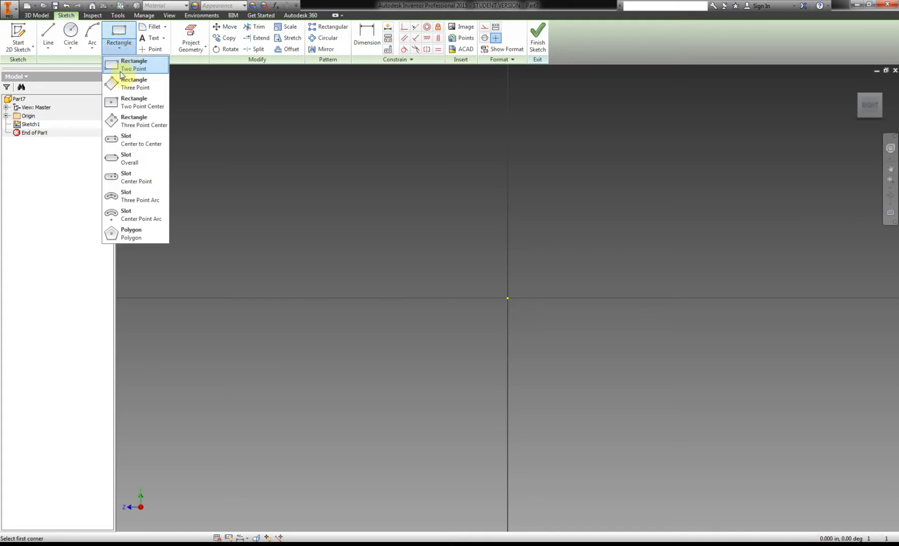
click(155, 105)
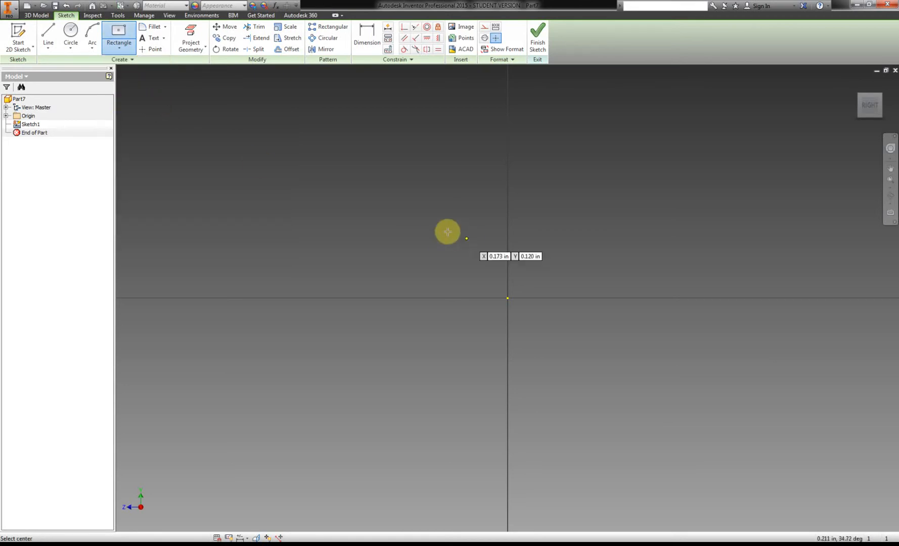
click(508, 298)
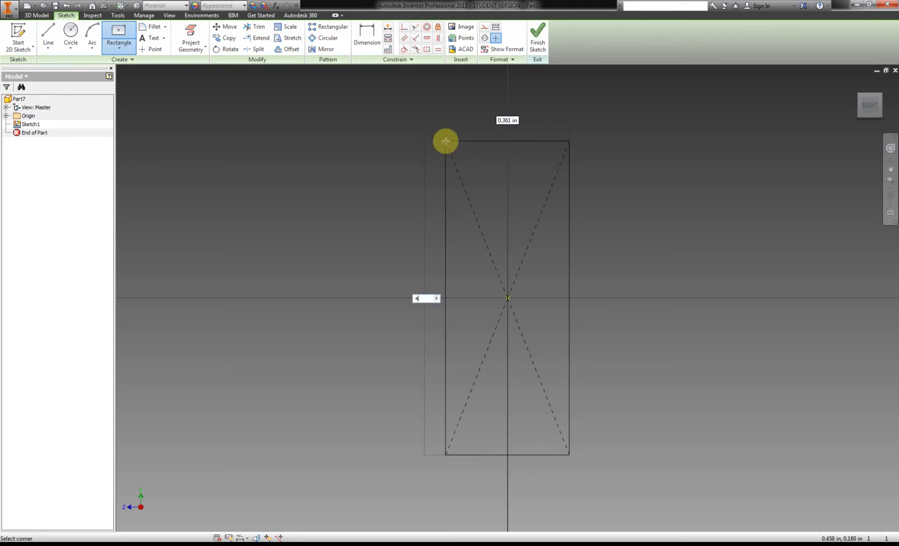
key(Tab)
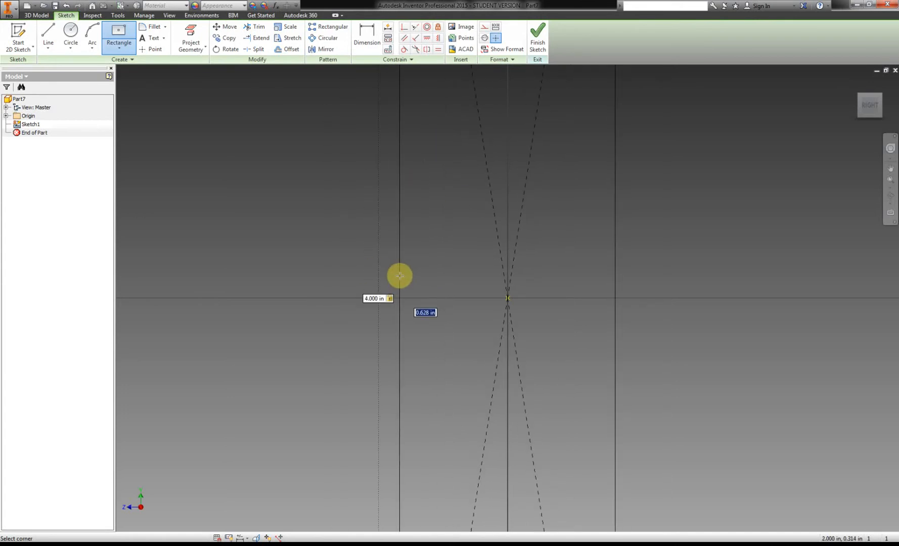
text(2)
key(Return)
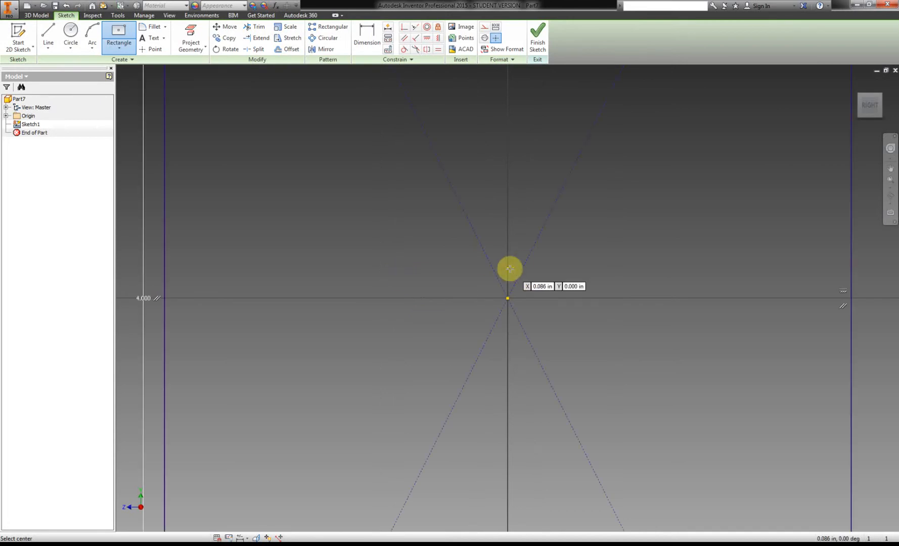
scroll(510, 268, down, 5)
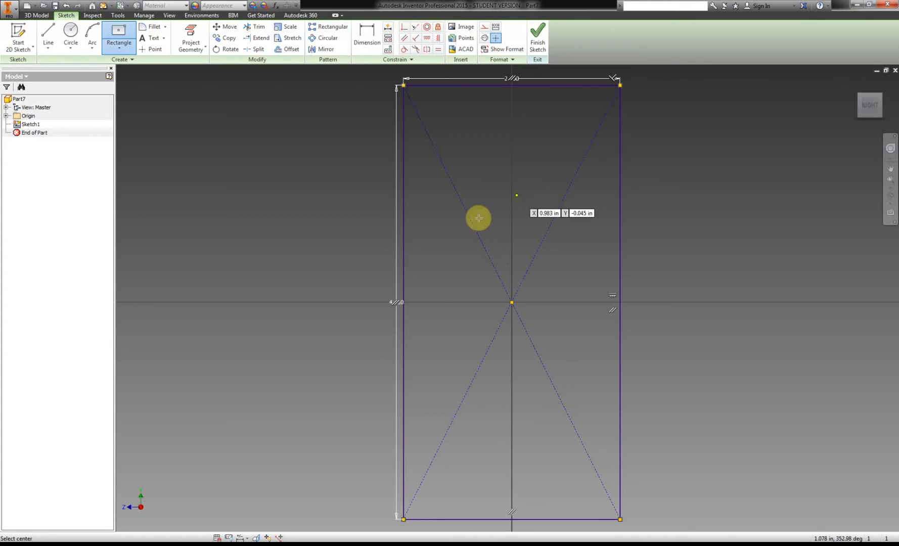
Check the PDF handout and draw a center-point arc between the rectangle's vertical sides, centered about 0.7 in above the bottom edge.
click(153, 545)
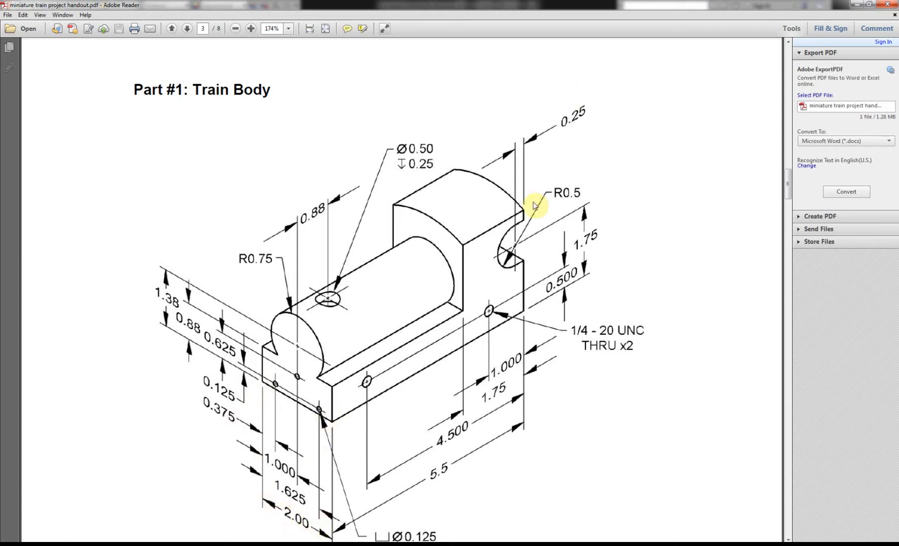
scroll(354, 339, down, 8)
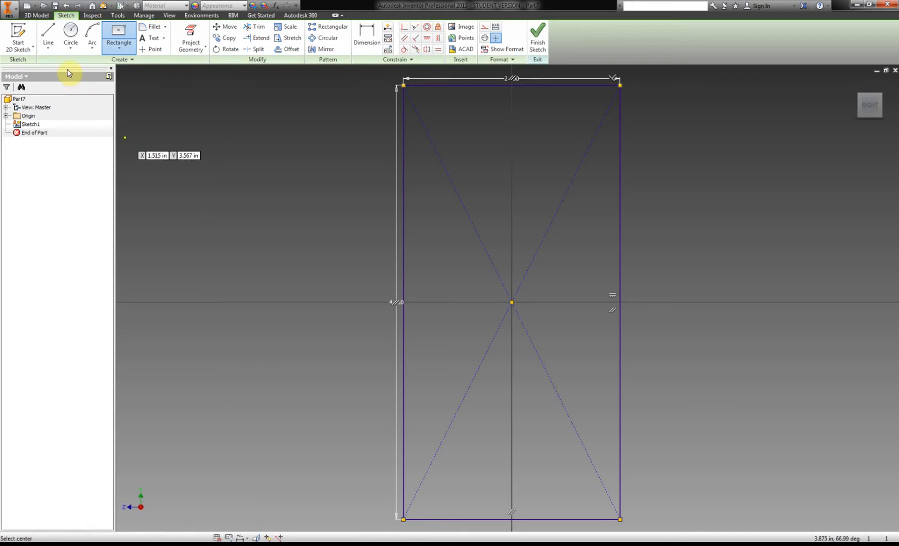
click(91, 32)
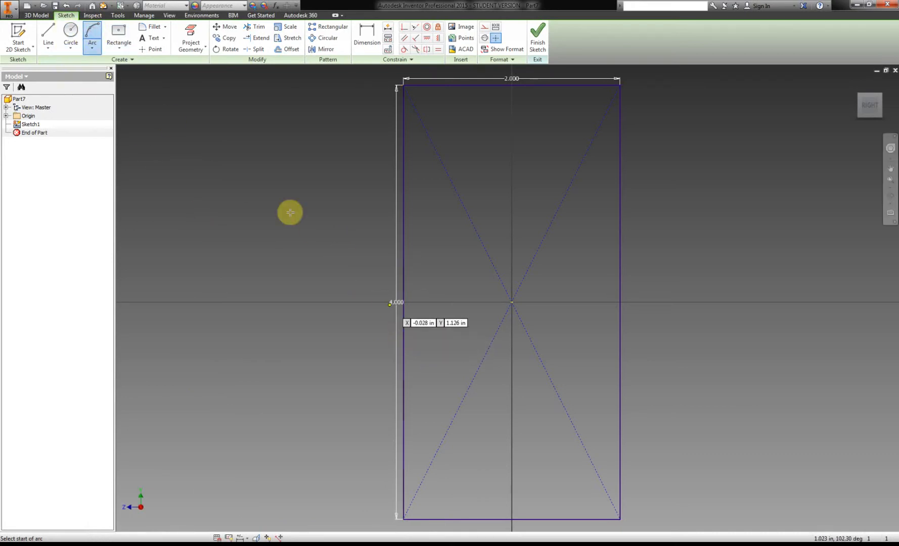
click(92, 48)
click(119, 106)
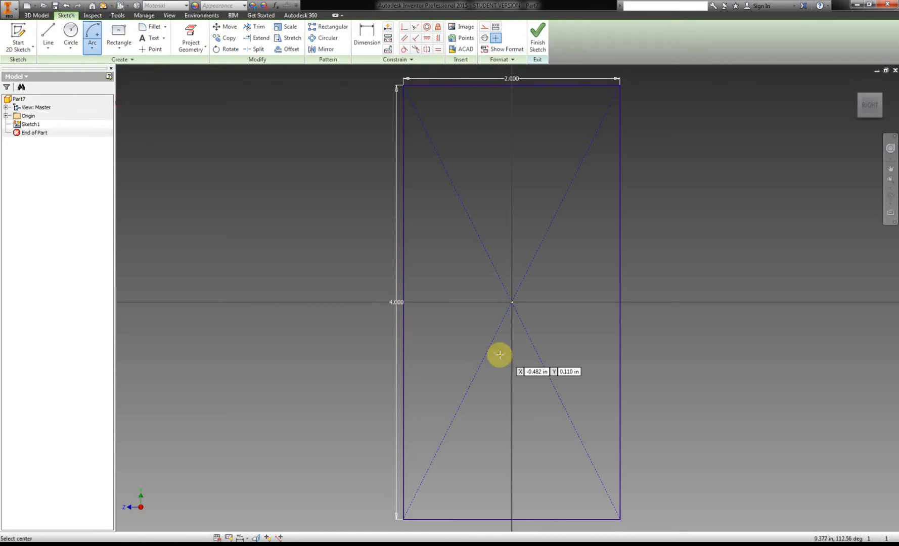
click(512, 443)
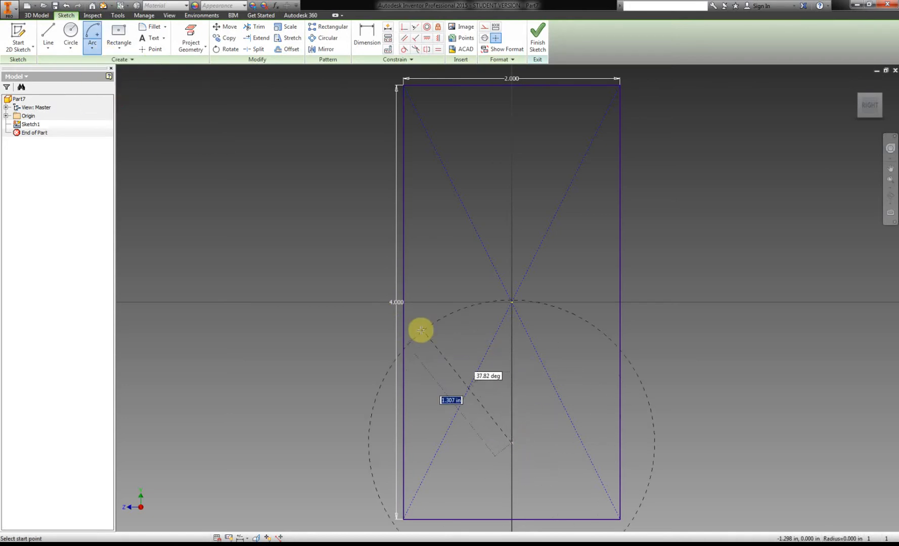
click(403, 328)
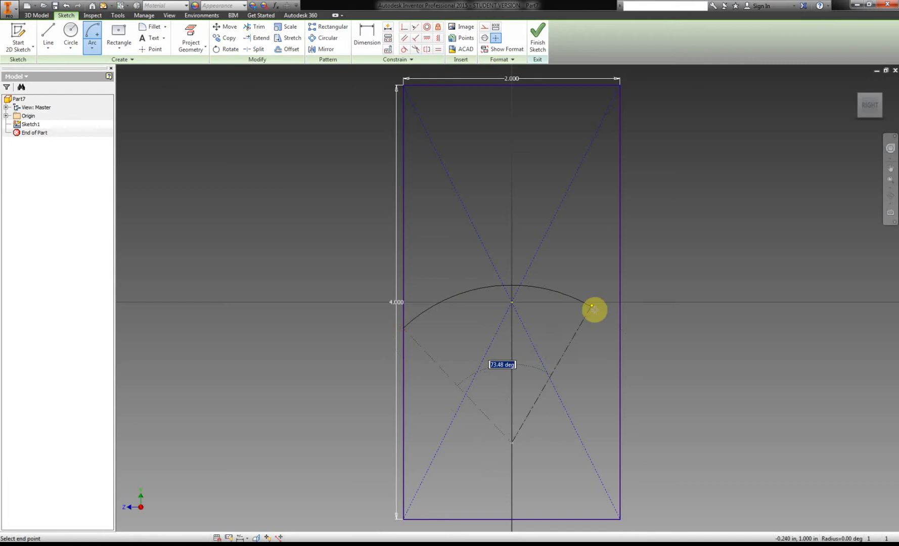
click(620, 327)
right_click(692, 323)
click(702, 332)
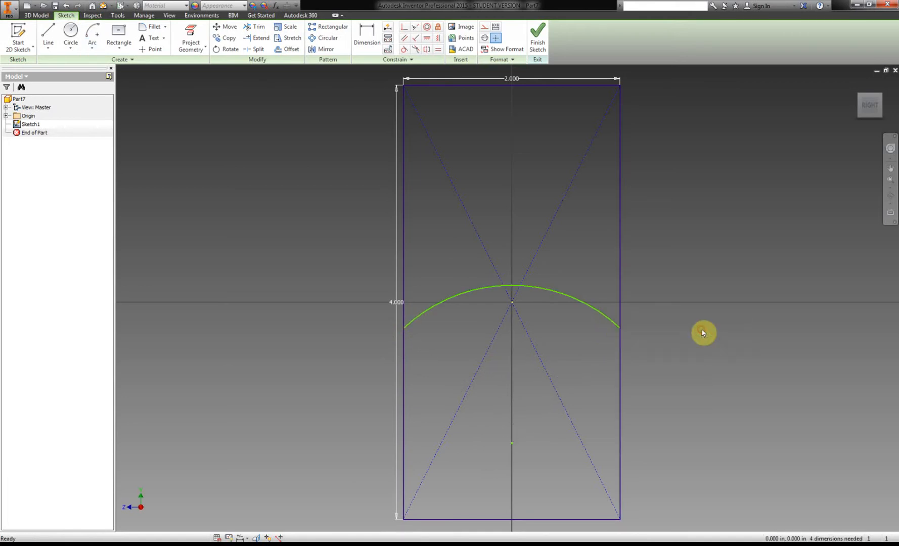
Dimension the arc's center point 1 in from the rectangle's left side and .375 in above its bottom edge.
click(368, 35)
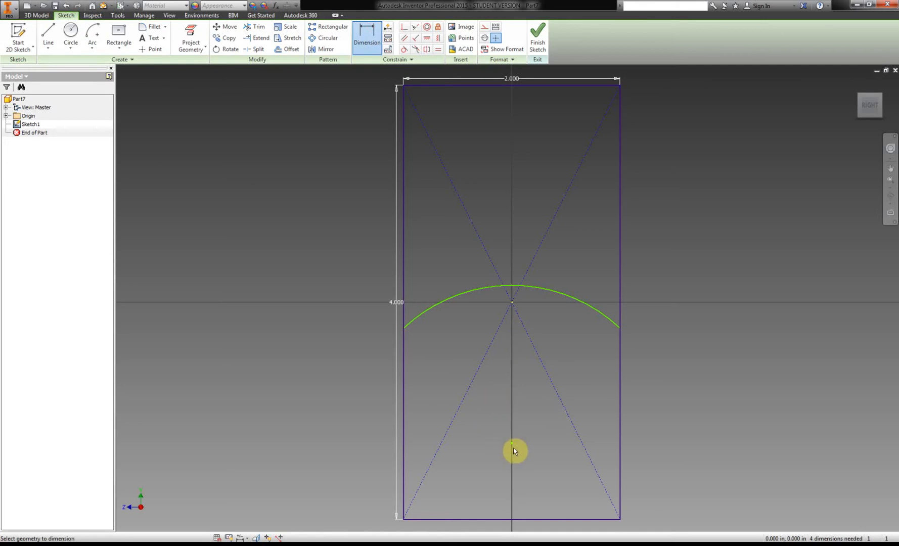
click(404, 450)
click(452, 418)
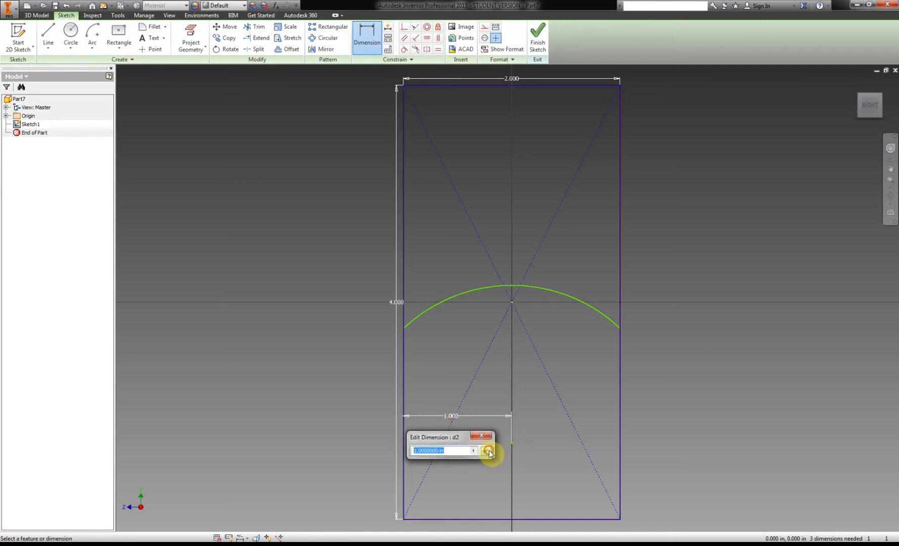
click(487, 450)
click(511, 444)
click(514, 520)
click(279, 482)
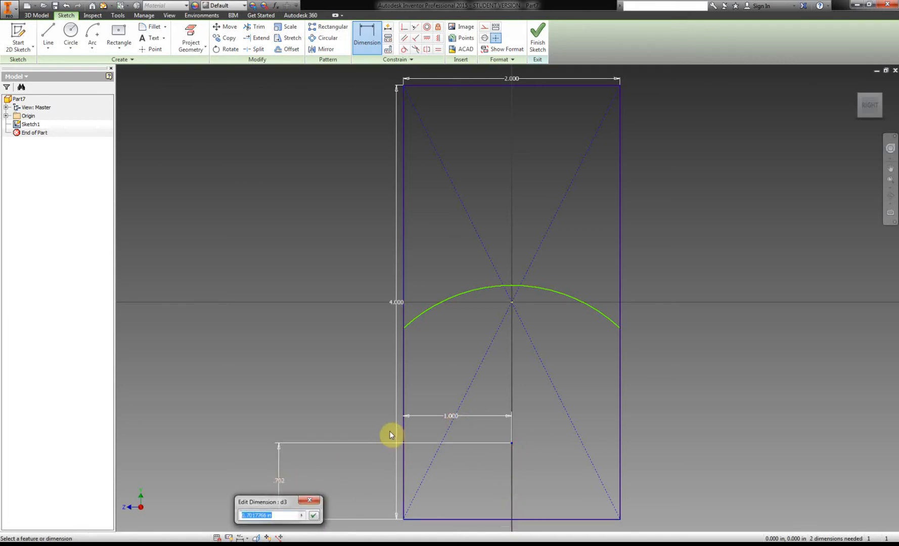
text(.375)
key(Return)
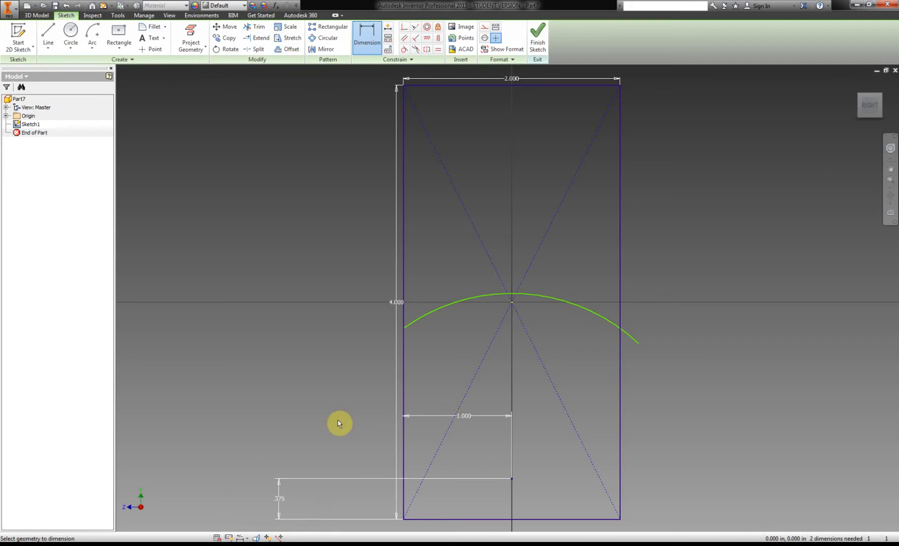
Look up the roof radius in the PDF handout and set the arc's radius to 2.35 in.
click(218, 544)
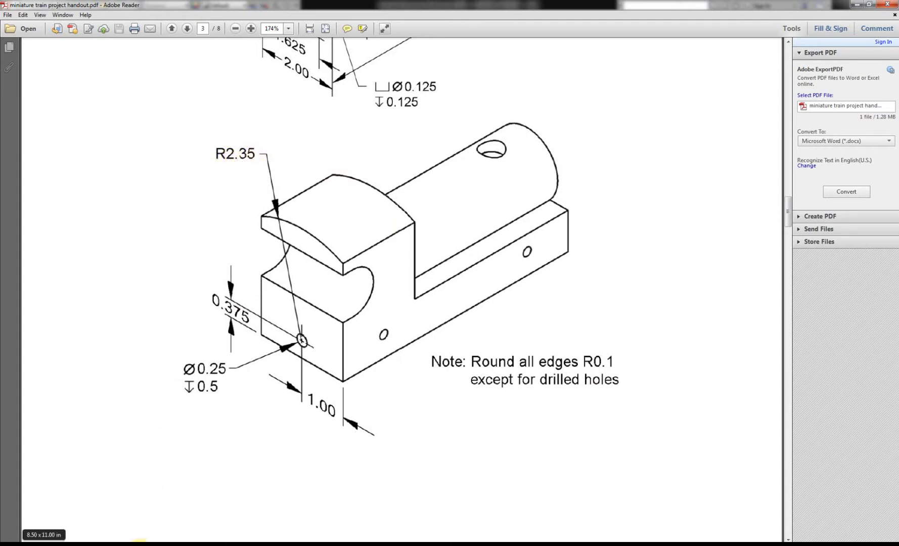
click(141, 545)
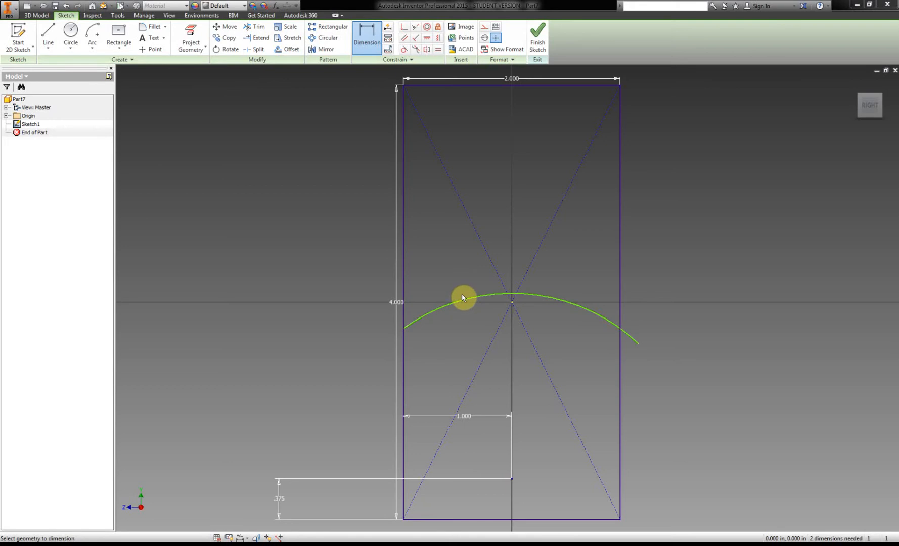
click(466, 300)
click(342, 230)
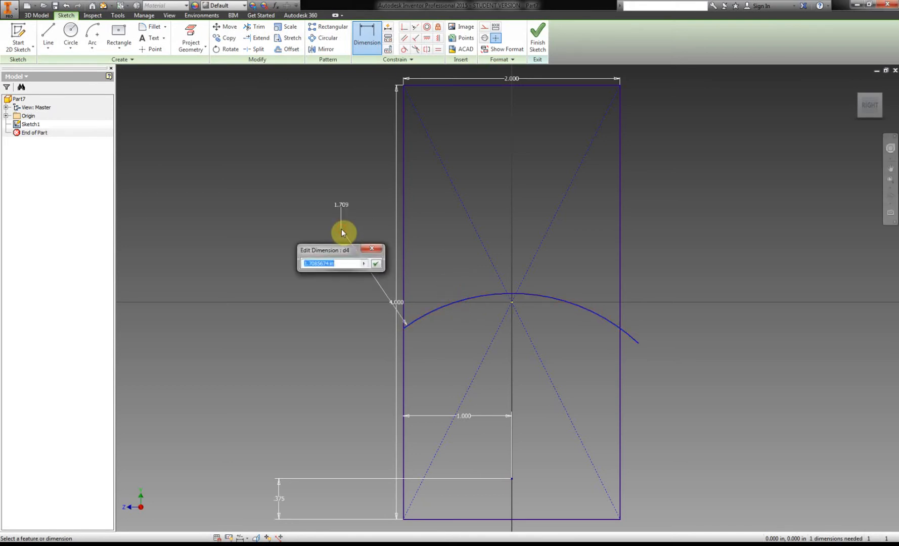
text(2.35)
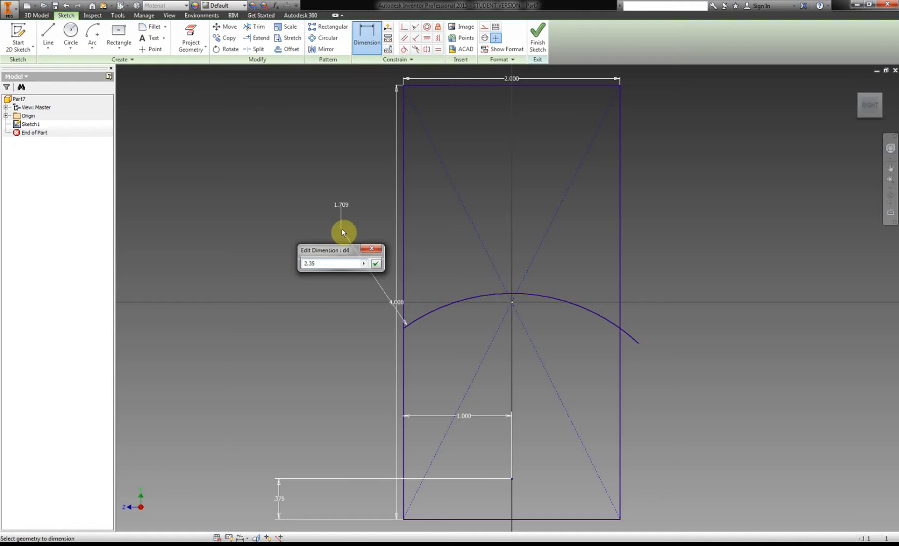
key(Return)
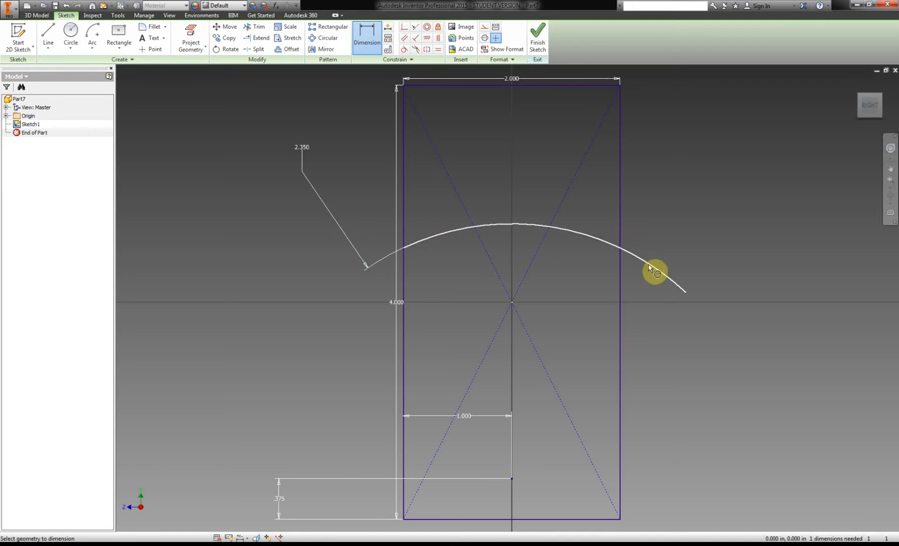
Trim the arc portion extending beyond the rectangle's right side and finish the sketch.
click(254, 26)
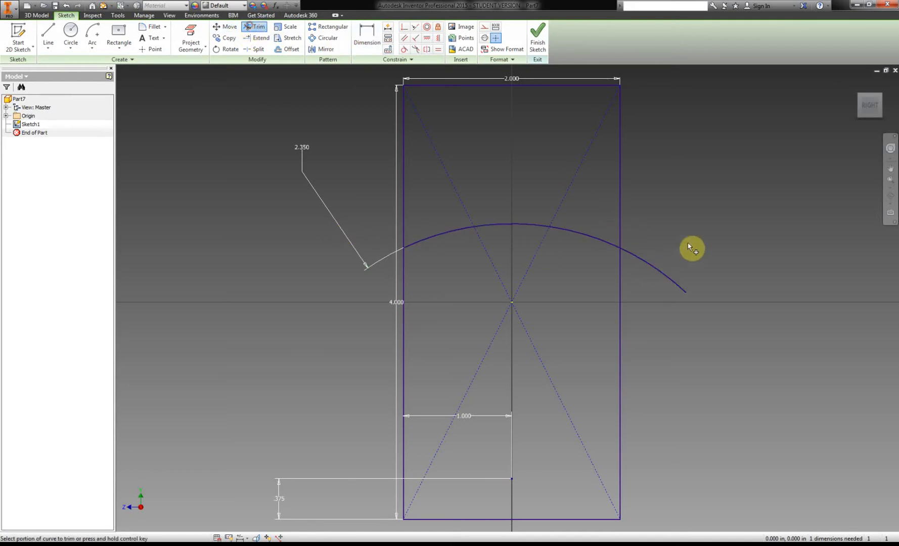
click(654, 268)
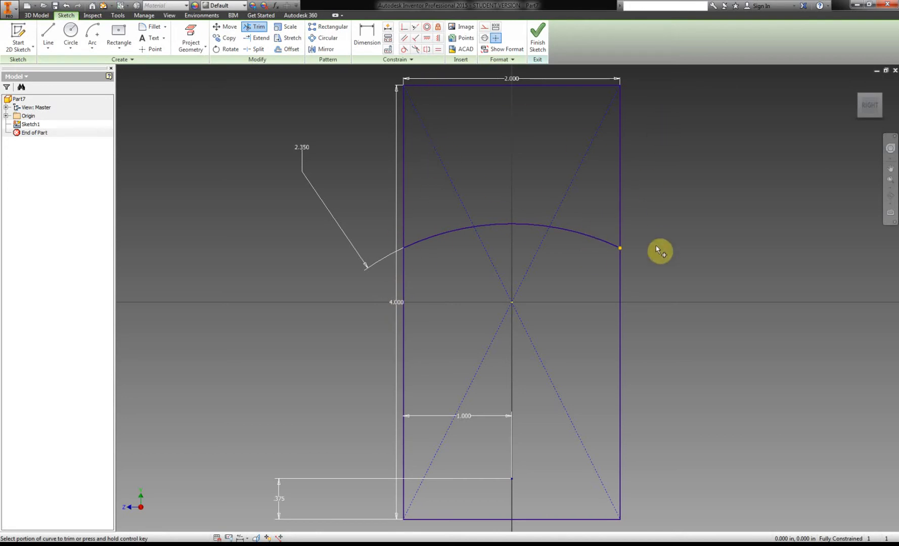
click(540, 44)
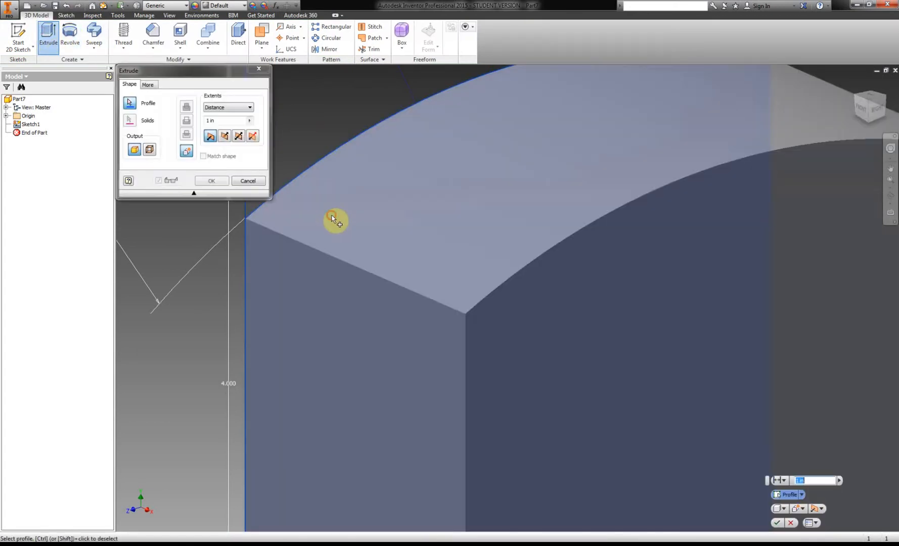
Check the cab length in the PDF handout and extrude the arched profile 1.75 in.
scroll(332, 218, down, 3)
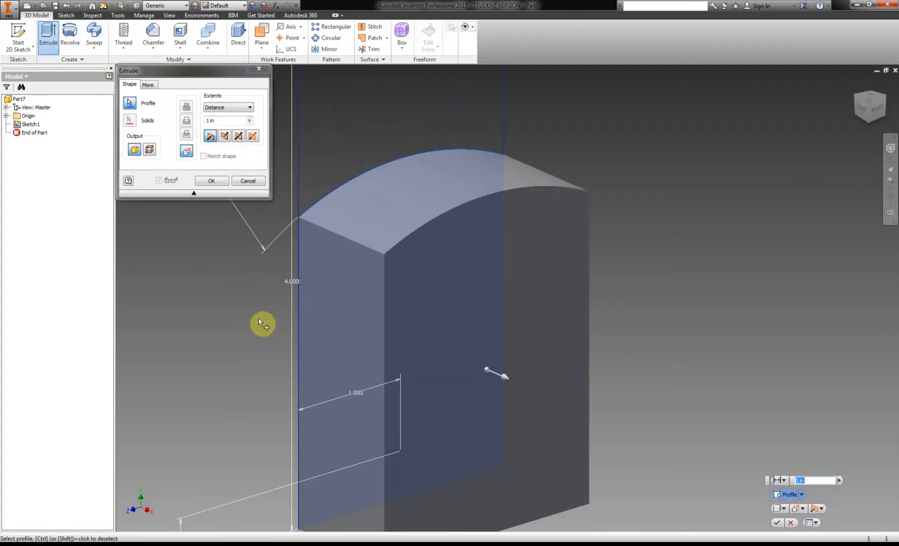
click(230, 121)
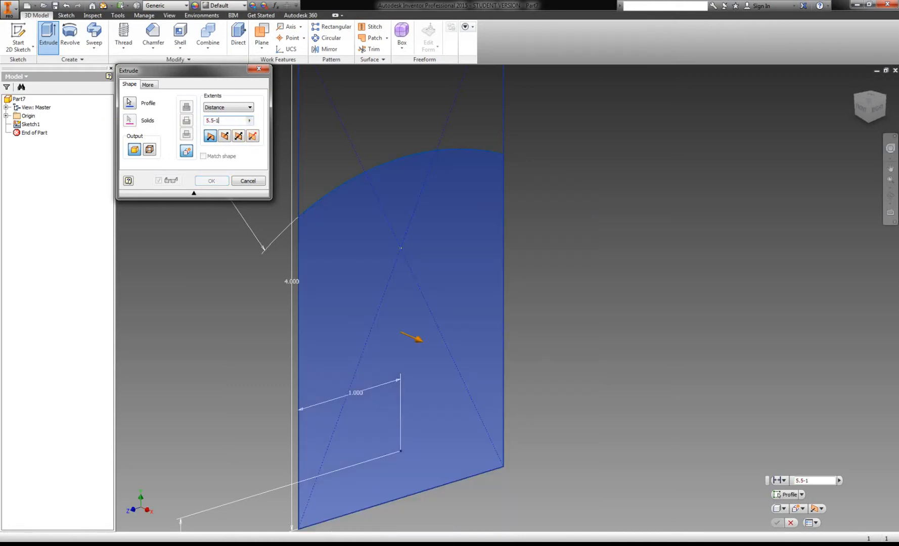
key(BackSpace)
click(217, 545)
click(281, 480)
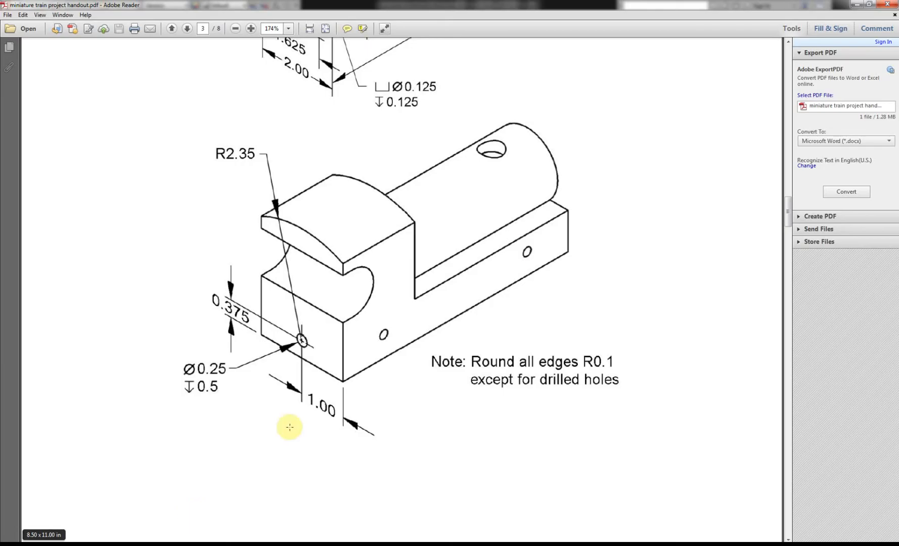
scroll(454, 199, up, 1)
scroll(453, 199, up, 8)
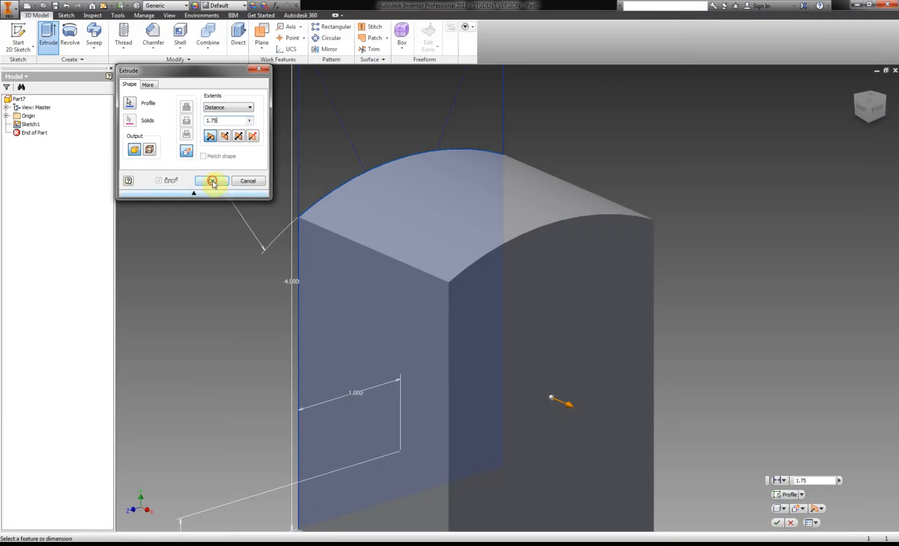
click(211, 181)
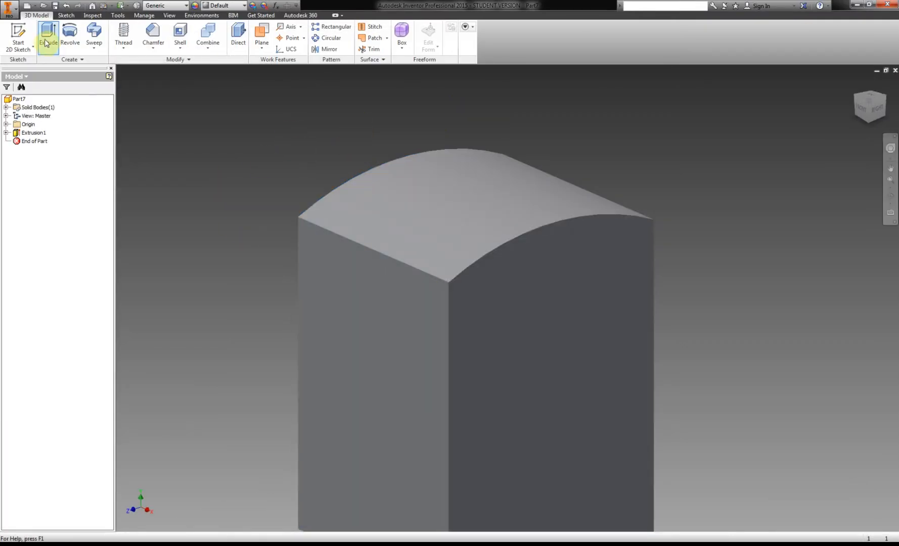
Start a sketch on the extruded cab's front arched face and project the face's outline into it.
click(18, 36)
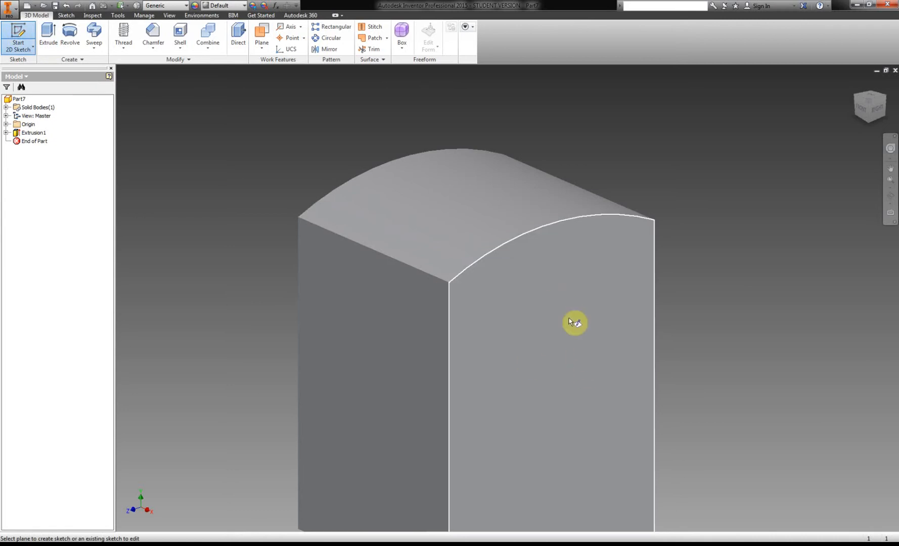
click(511, 329)
scroll(506, 429, up, 3)
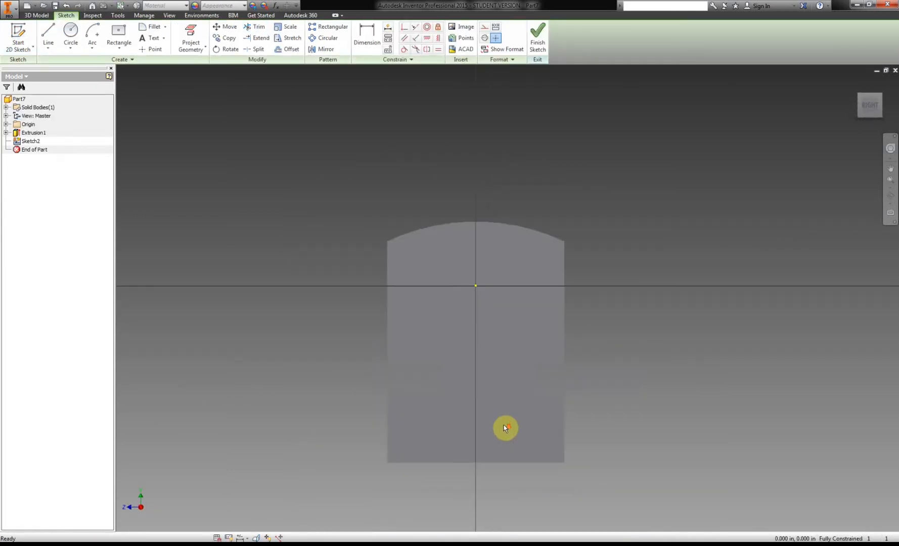
click(197, 31)
click(457, 345)
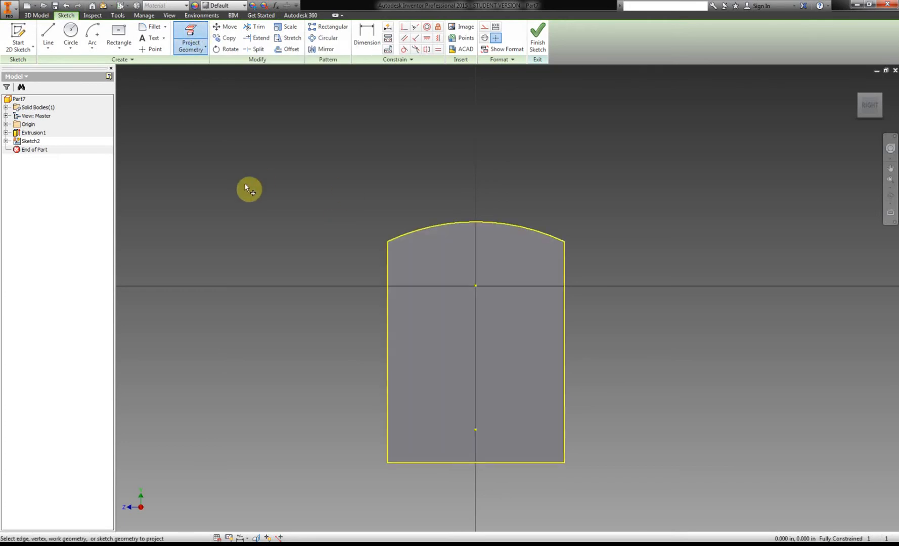
Draw a two-point rectangle from the face's lower-left corner to its opposite side, 2 in wide and about 0.93 in high.
click(126, 47)
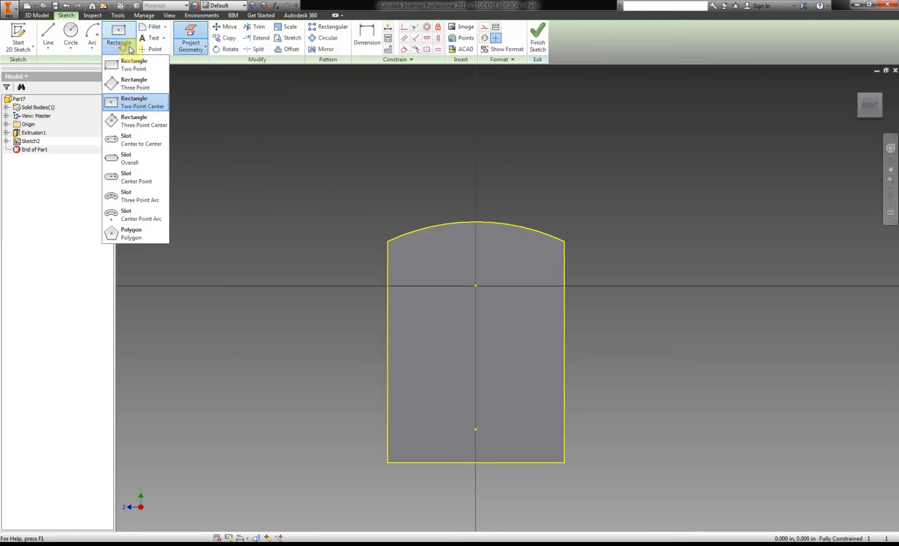
click(147, 69)
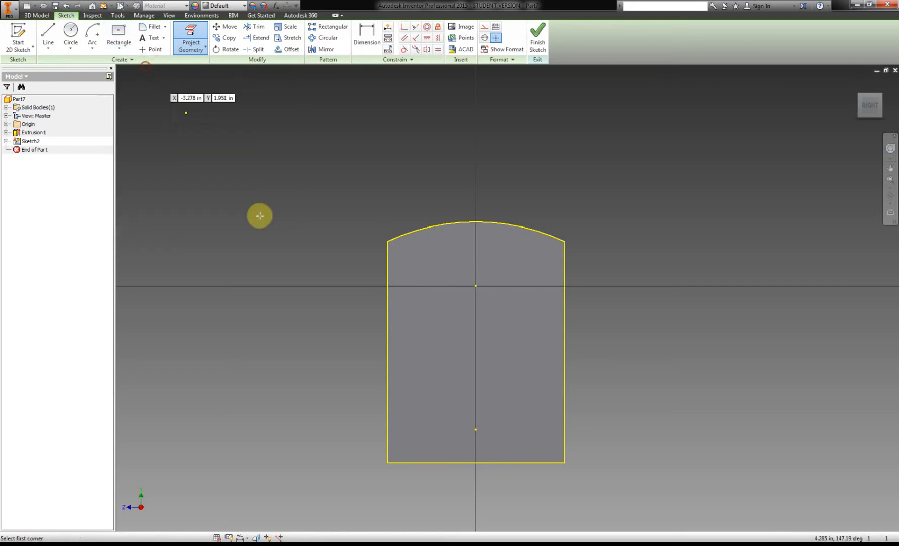
click(388, 462)
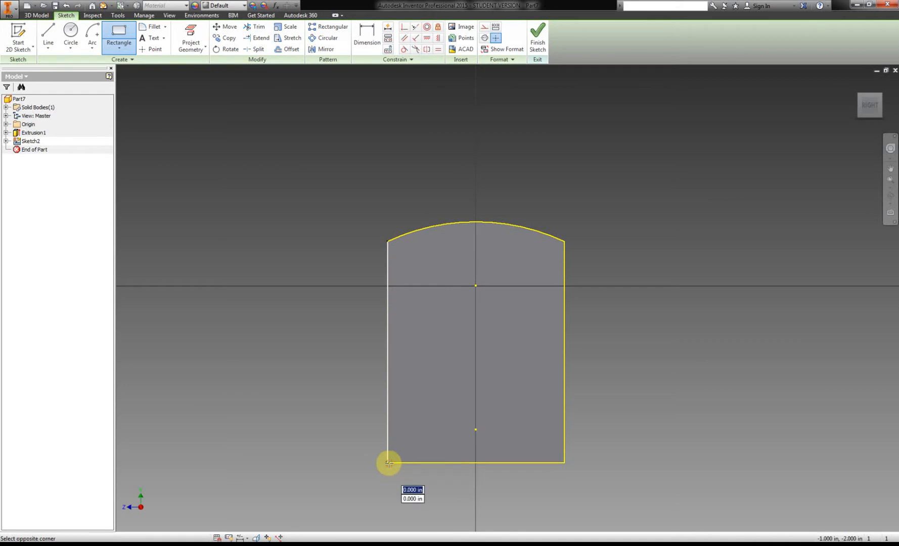
click(564, 380)
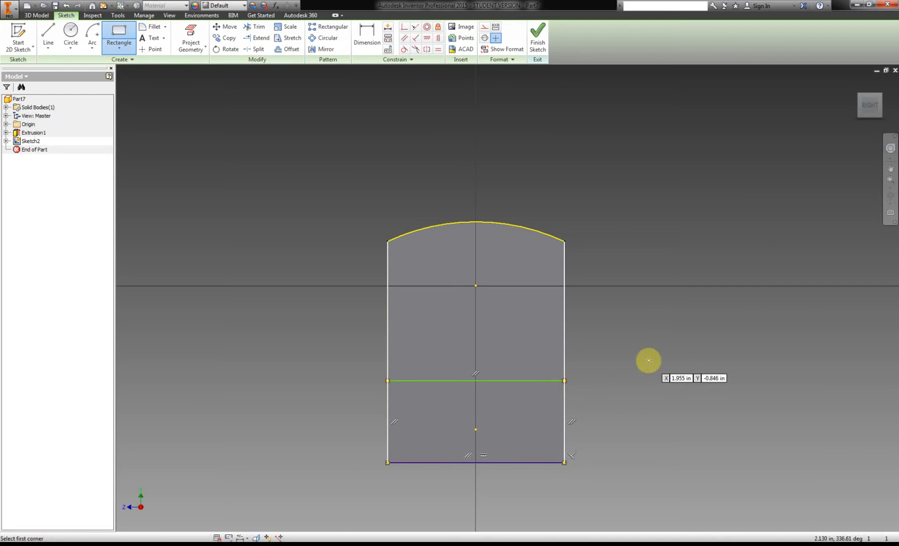
Dimension the rectangle's height as .88 in.
click(364, 38)
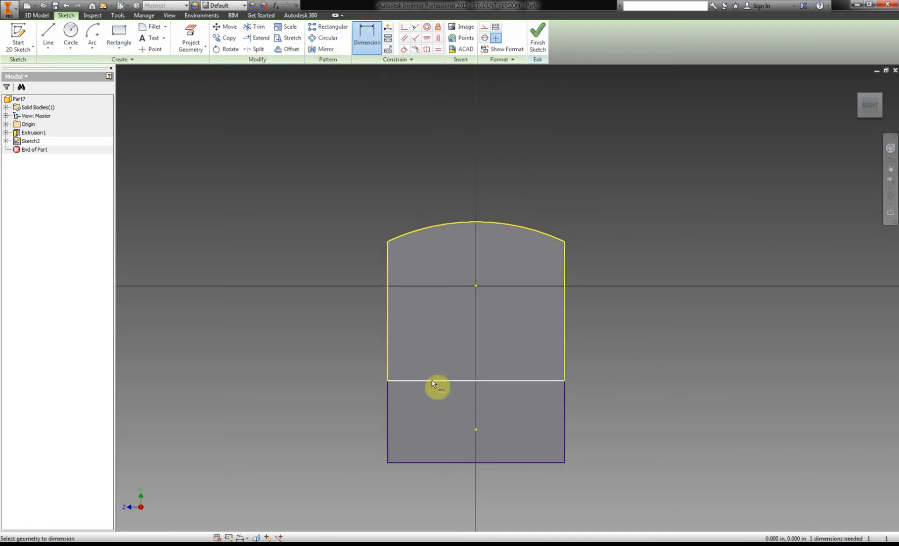
click(432, 462)
click(290, 432)
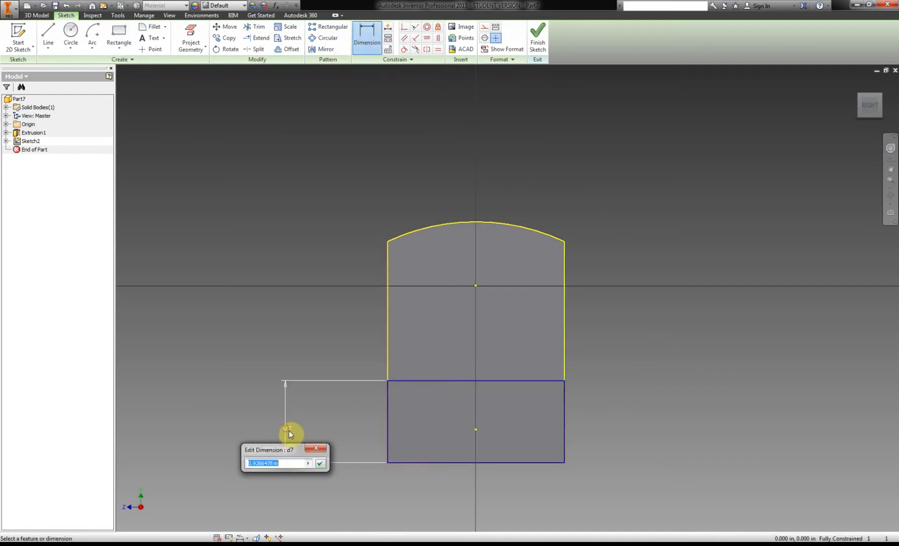
text(.88)
key(Return)
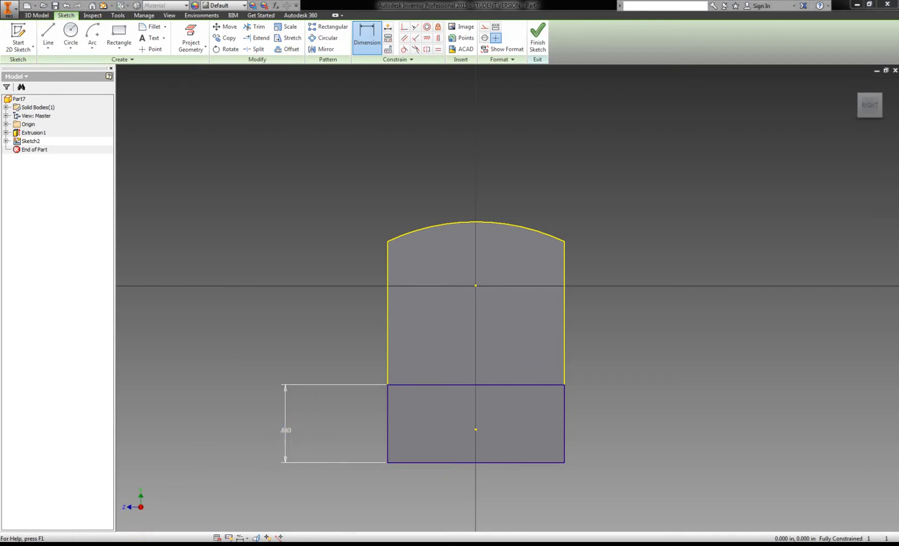
Check the PDF handout and draw a circle about 1.34 in in diameter, centered about 1.06 in above the face's bottom edge.
click(187, 545)
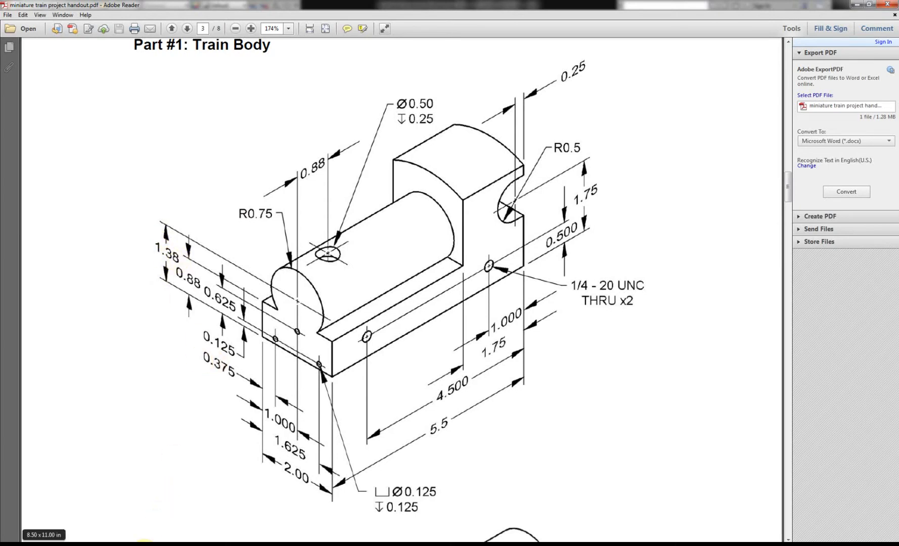
click(143, 545)
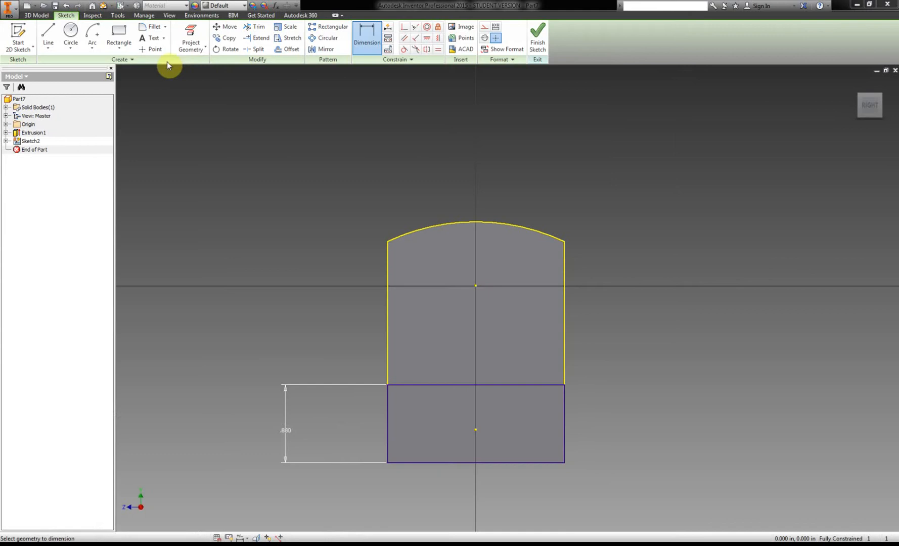
click(71, 37)
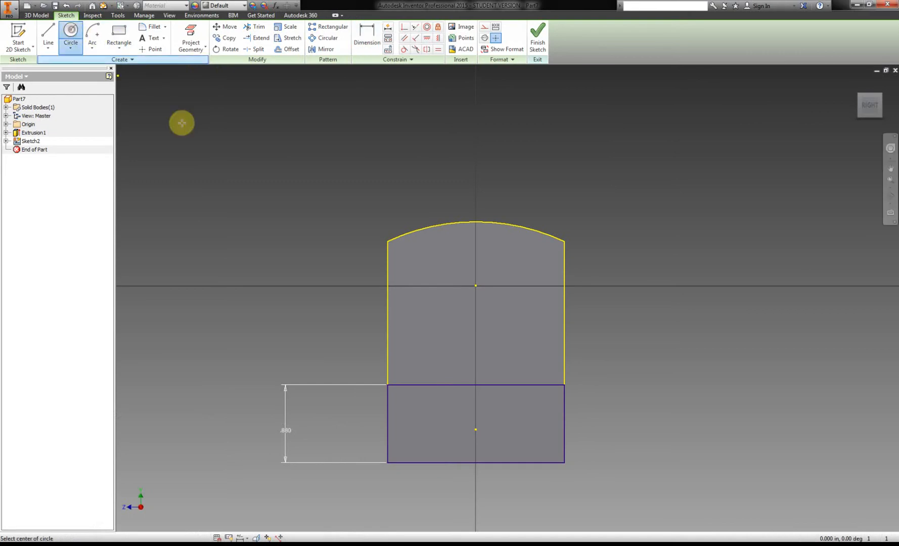
click(479, 369)
click(529, 335)
Dimension the circle's center 1.38 in above the bottom edge and 1 in from the face's left side.
click(368, 50)
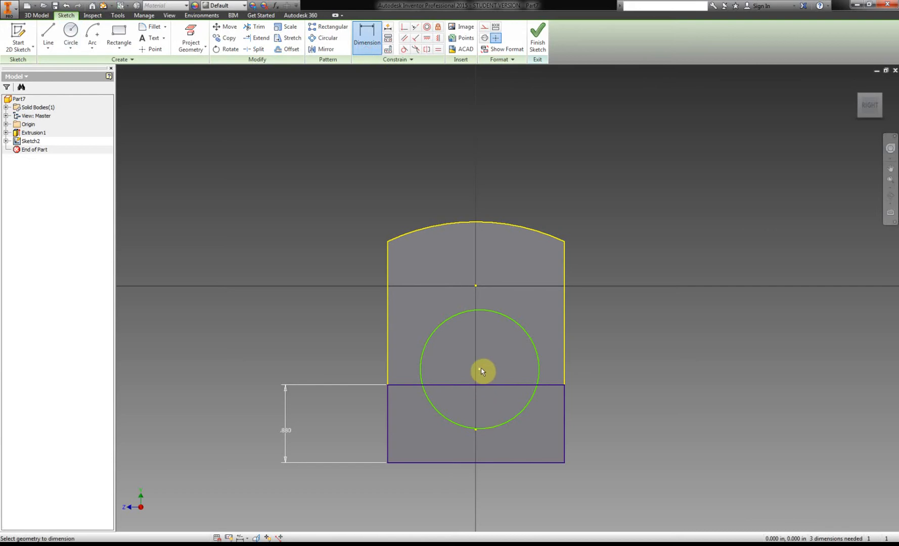
click(478, 464)
click(479, 368)
click(178, 427)
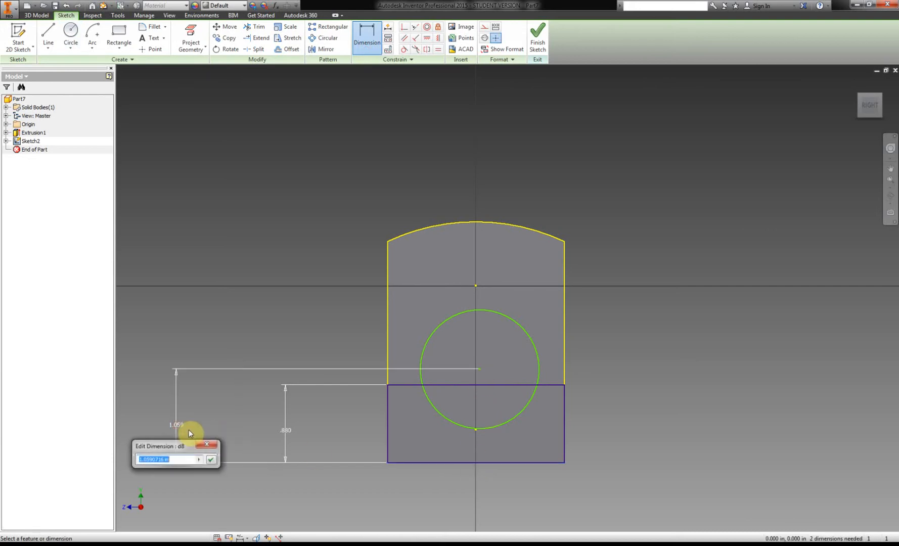
text(1.38)
key(Return)
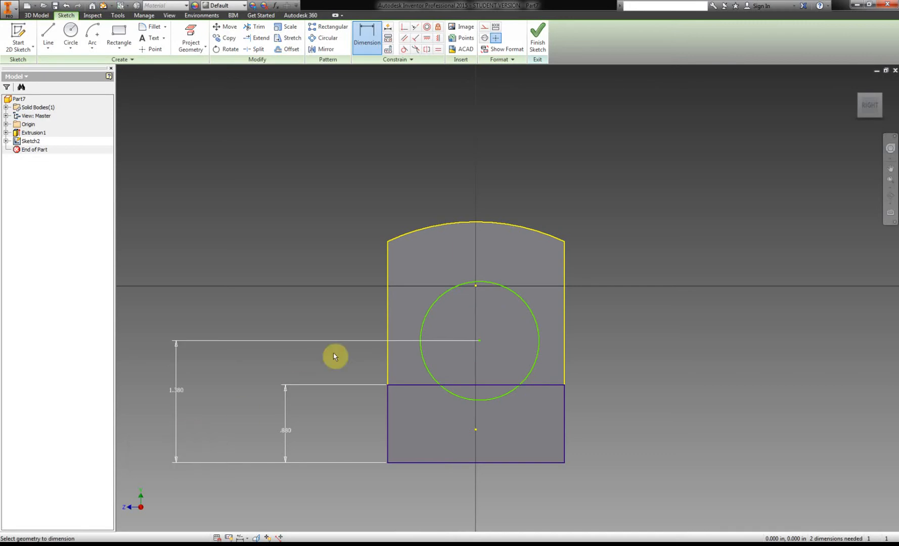
click(480, 342)
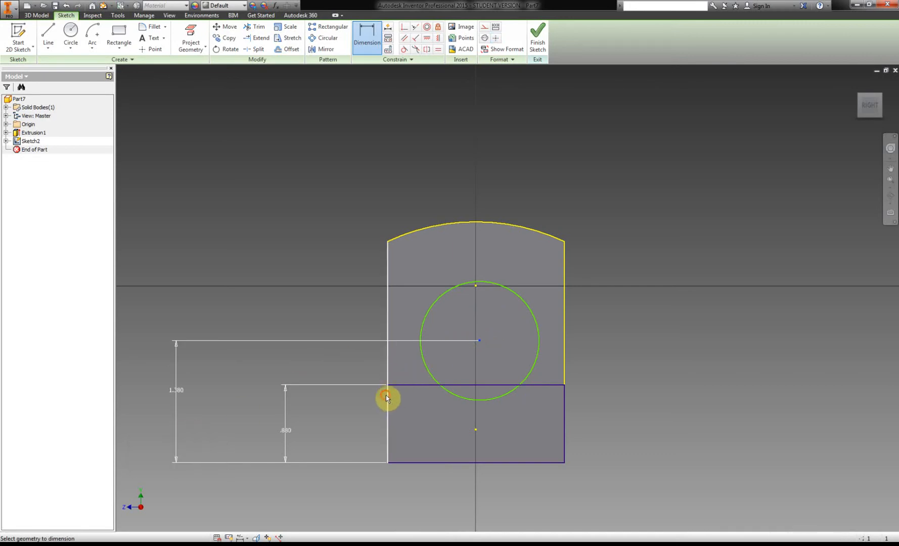
click(387, 395)
click(405, 506)
text(1)
key(Return)
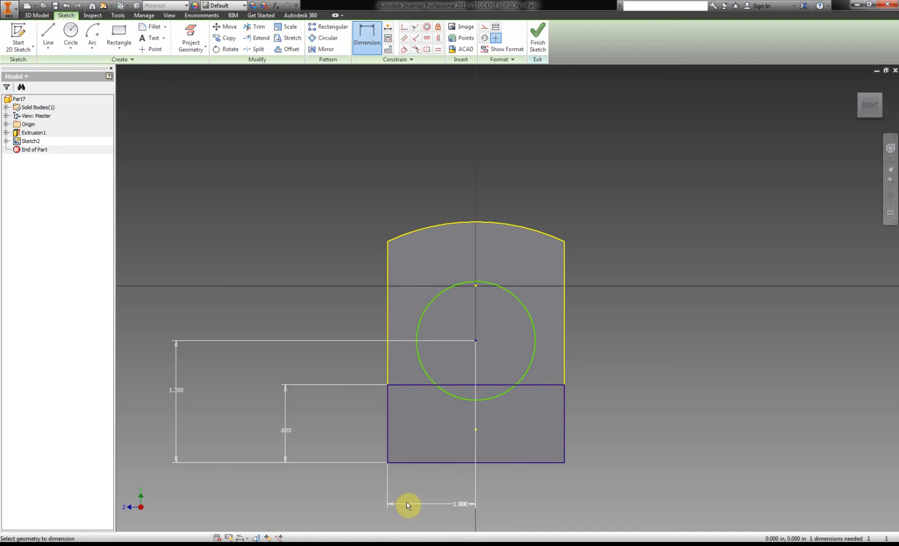
Look up the boiler radius in the PDF handout and set the circle's diameter to 1.5 in.
key(alt+Tab)
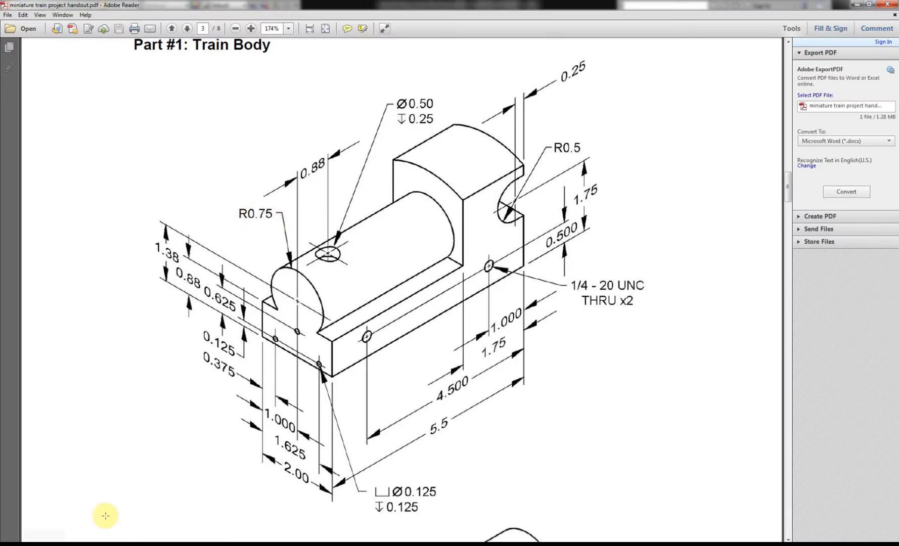
key(alt+Tab)
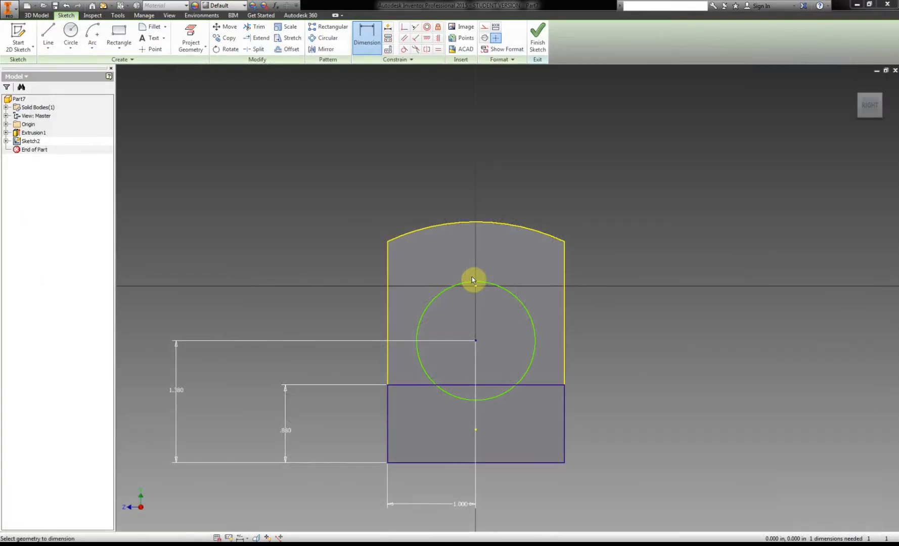
click(512, 293)
click(595, 251)
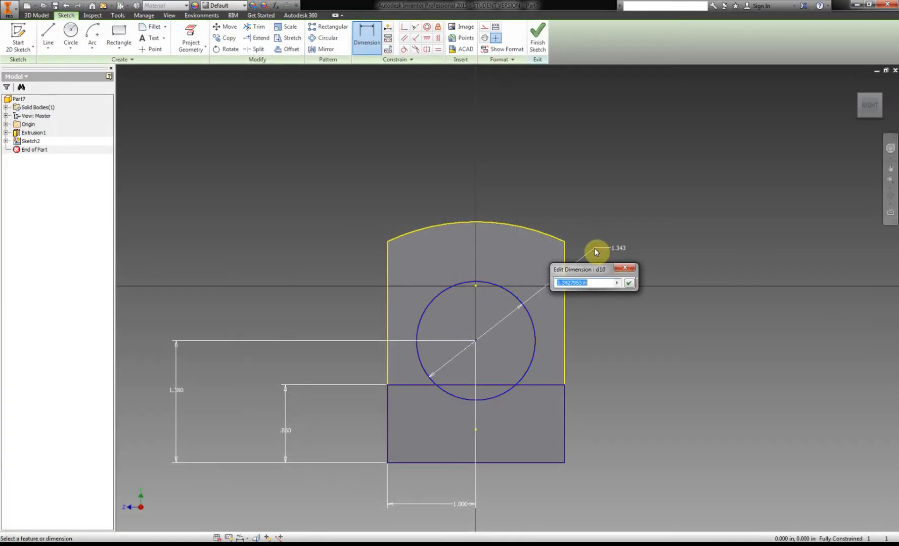
text(.75)
key(Return)
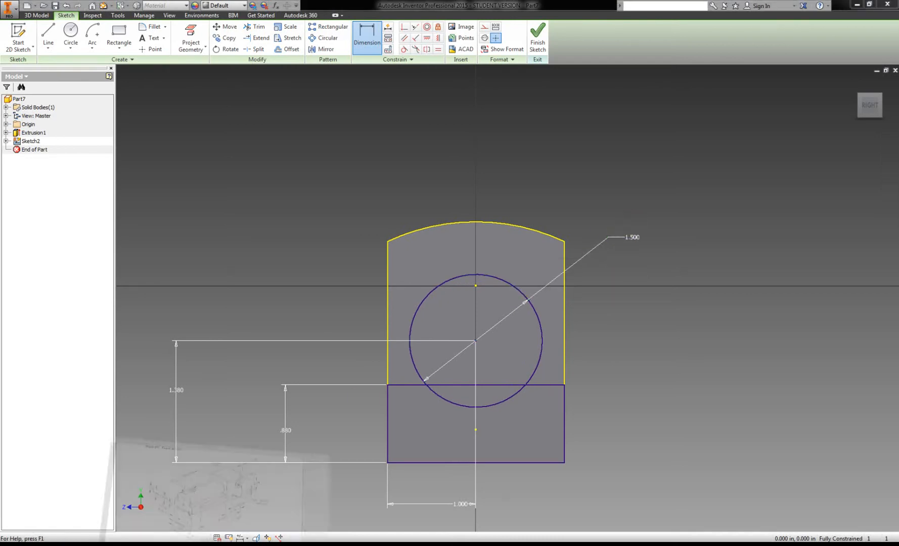
click(164, 545)
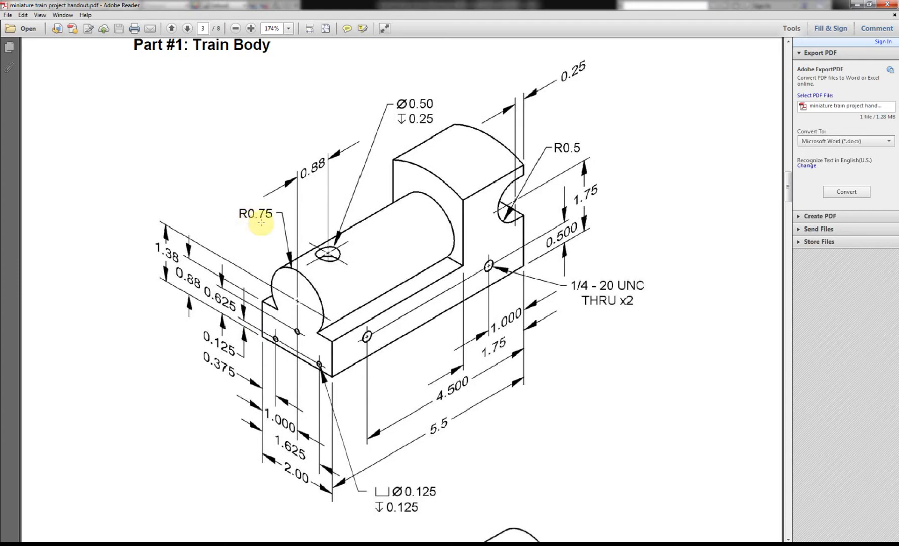
click(156, 544)
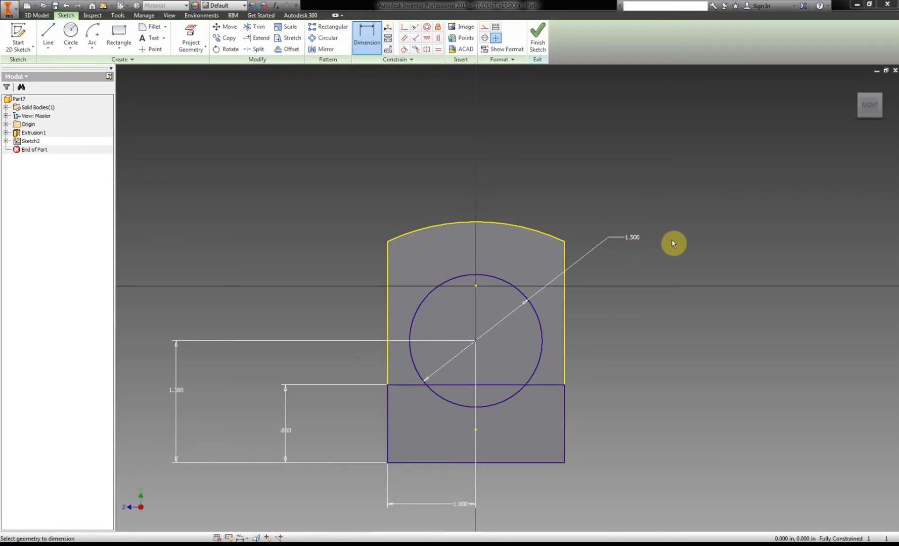
Finish the sketch and extrude the rectangle and circle together outward from the cab by 5.5-1.75 in.
click(543, 42)
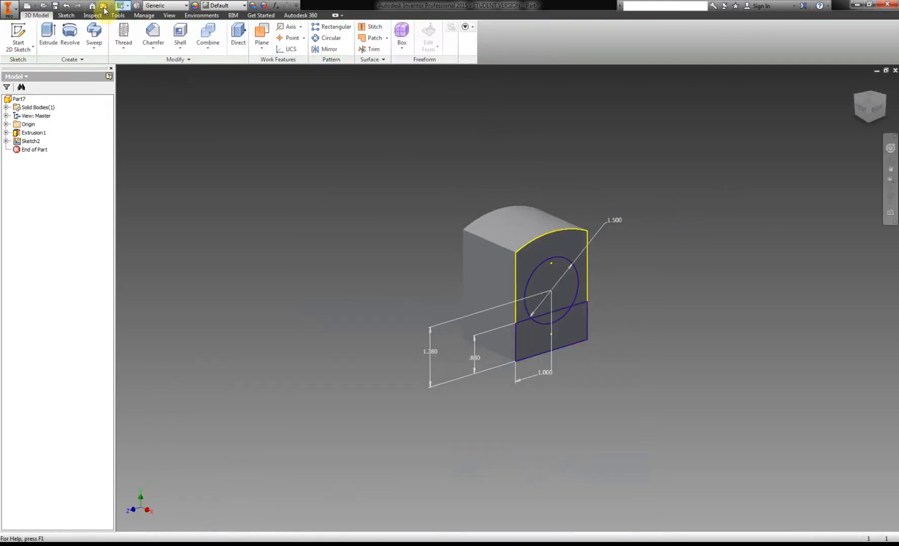
click(49, 35)
click(552, 338)
click(551, 299)
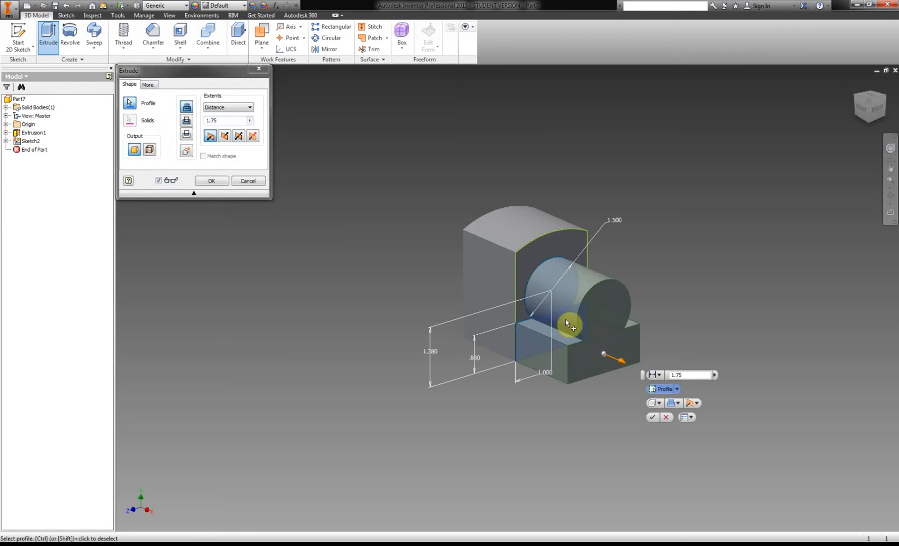
click(207, 121)
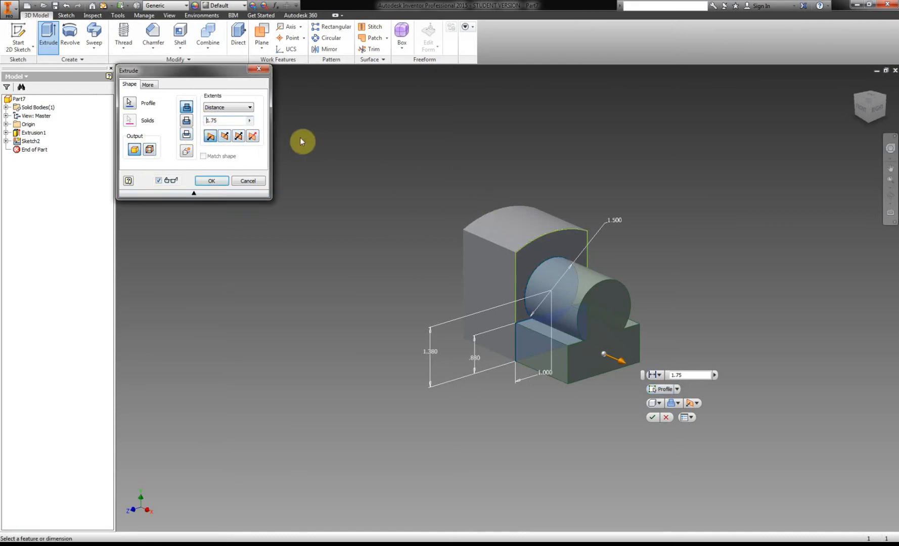
text(5.5-)
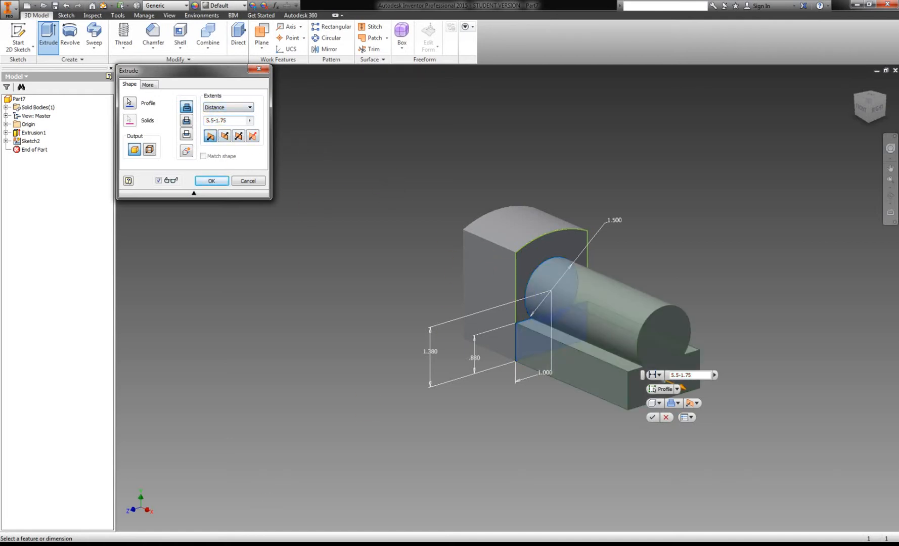
click(213, 181)
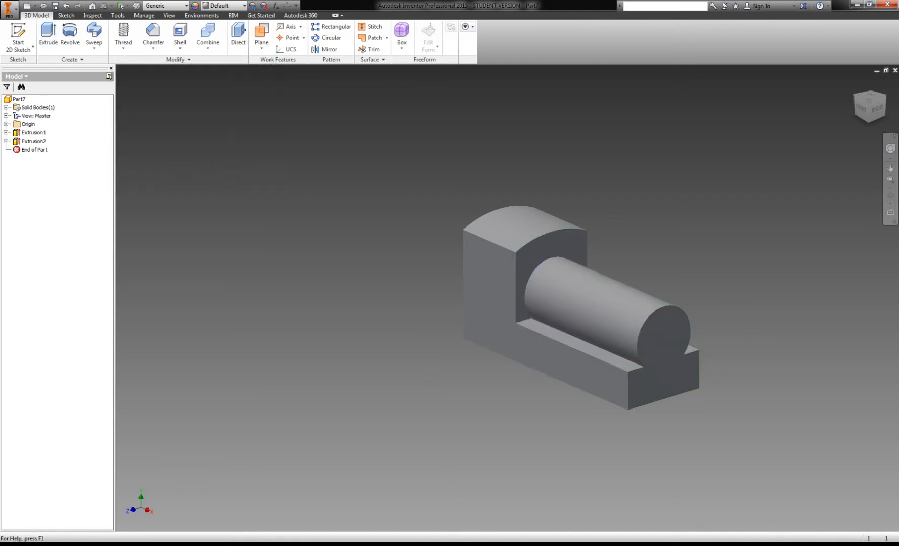
Check the PDF handout, start a sketch on the train body's long side face, and project that face's outline.
key(alt+Tab)
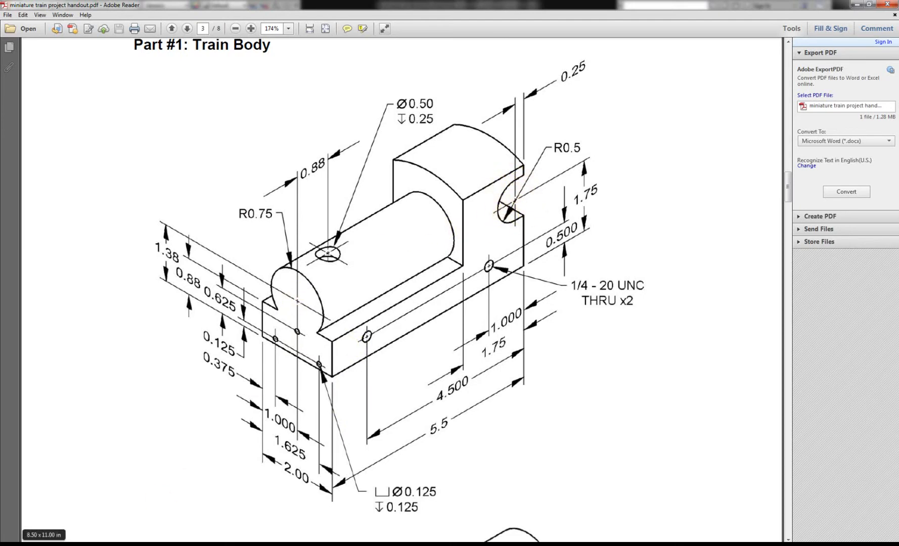
click(136, 545)
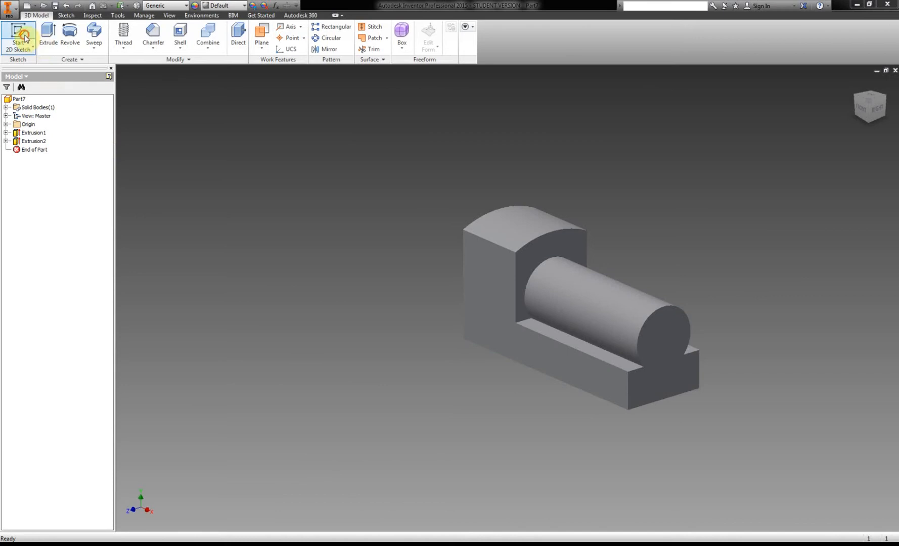
click(18, 36)
click(474, 287)
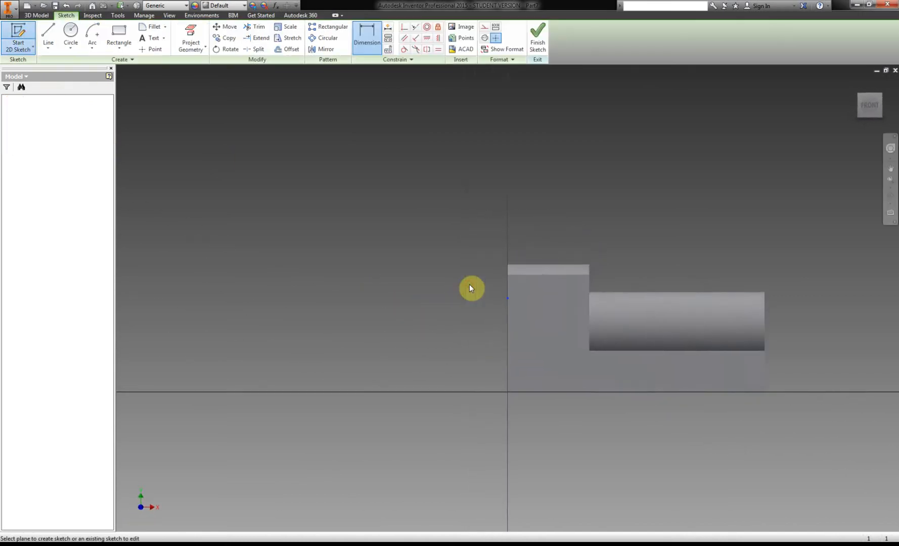
click(190, 38)
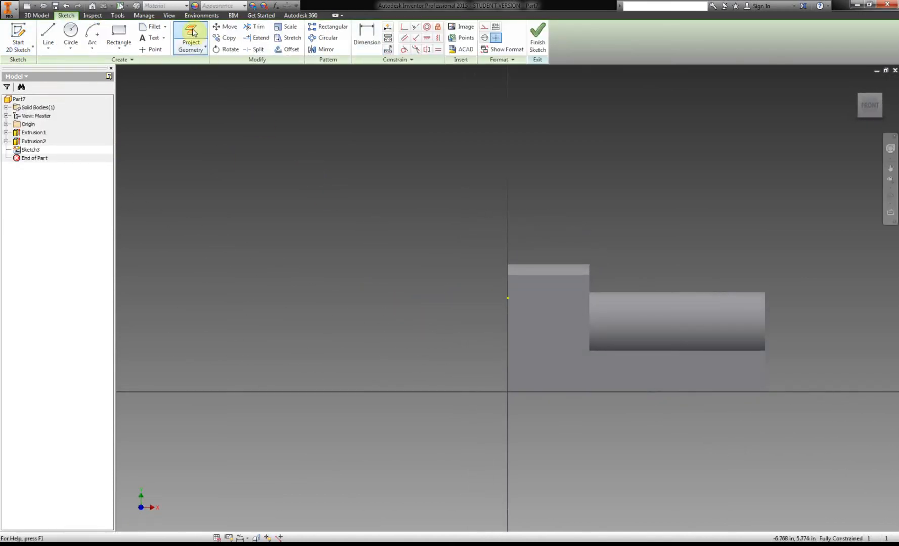
click(512, 324)
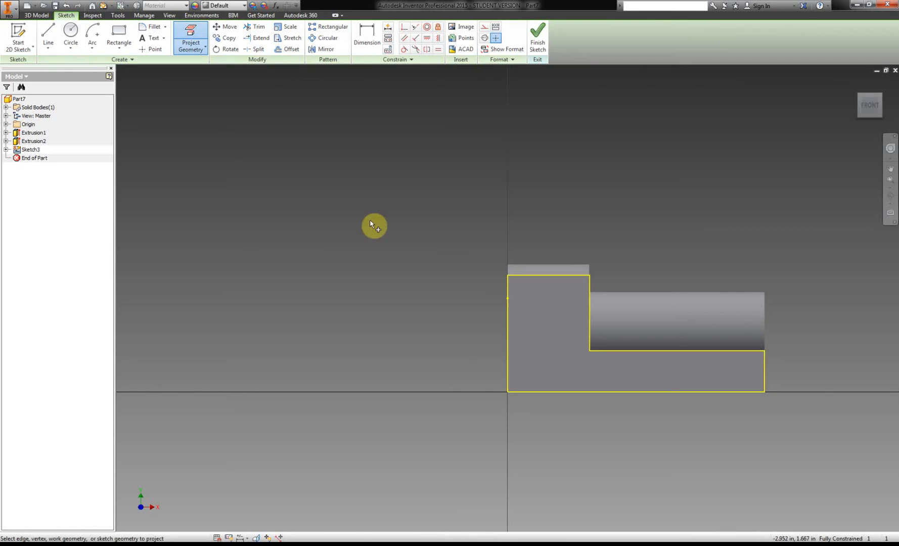
Draw a rectangle about 0.33 in wide and 0.85 in tall inward from the cab's rear edge.
key(Home)
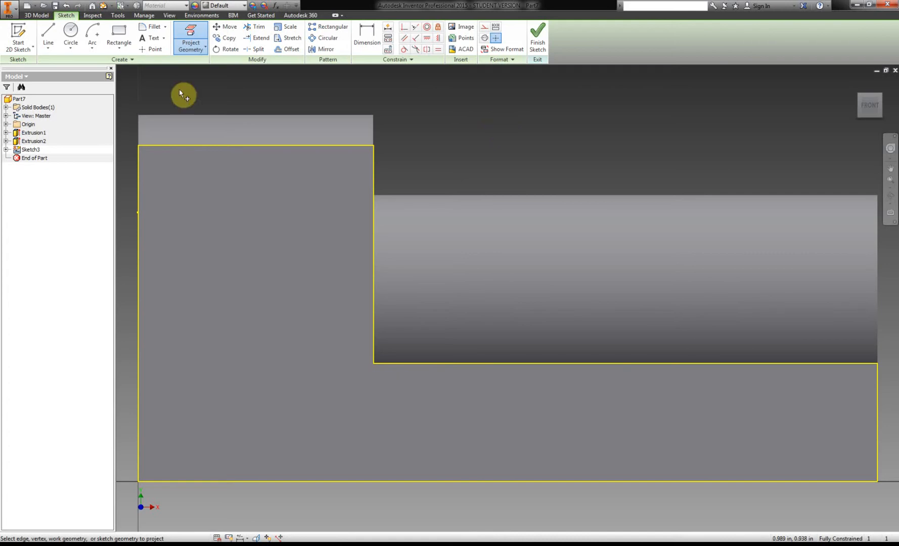
click(119, 31)
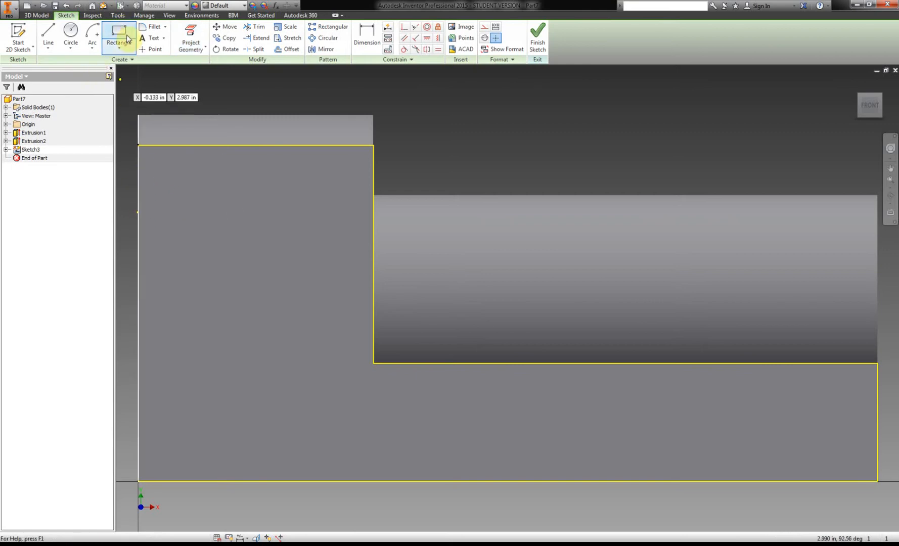
click(138, 200)
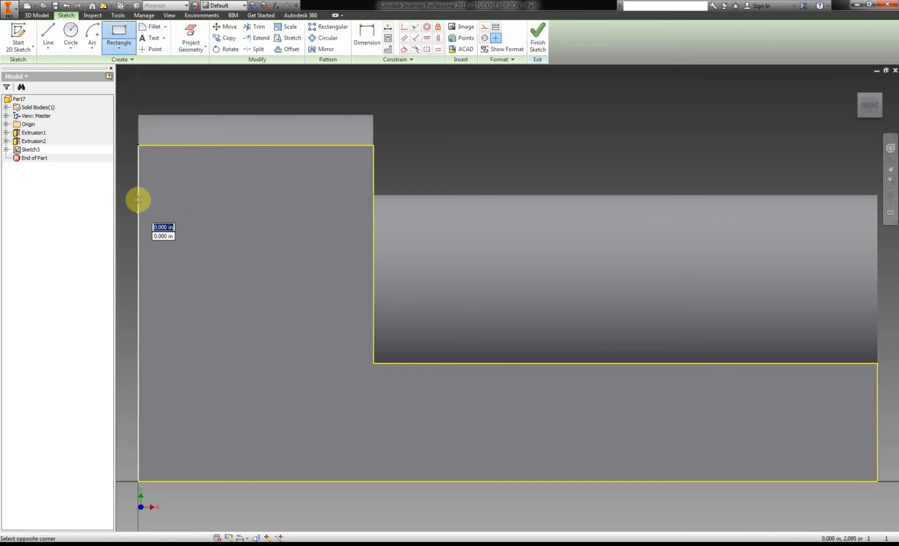
click(182, 314)
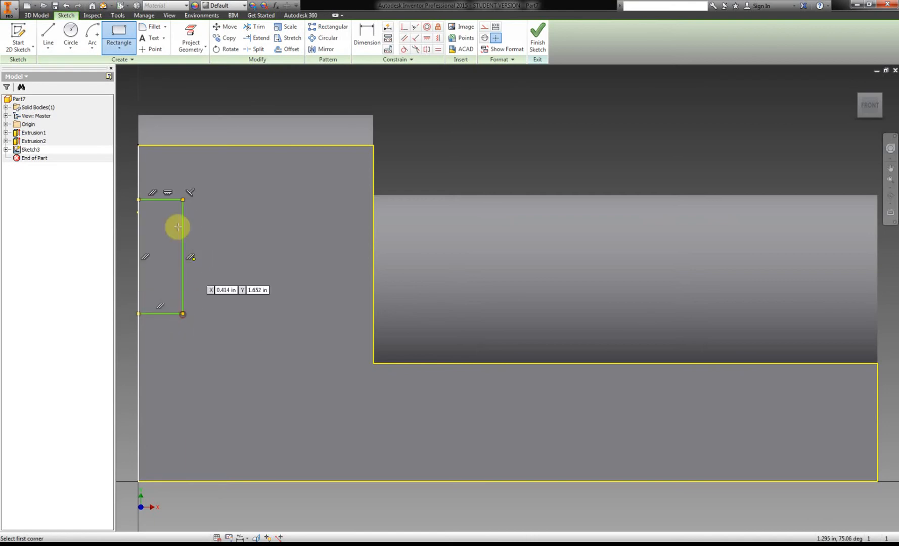
Draw a 180-degree center-point arc around the midpoint of the rectangle's inner side, joining its two inner corners and bulging toward the boiler.
click(93, 48)
click(93, 51)
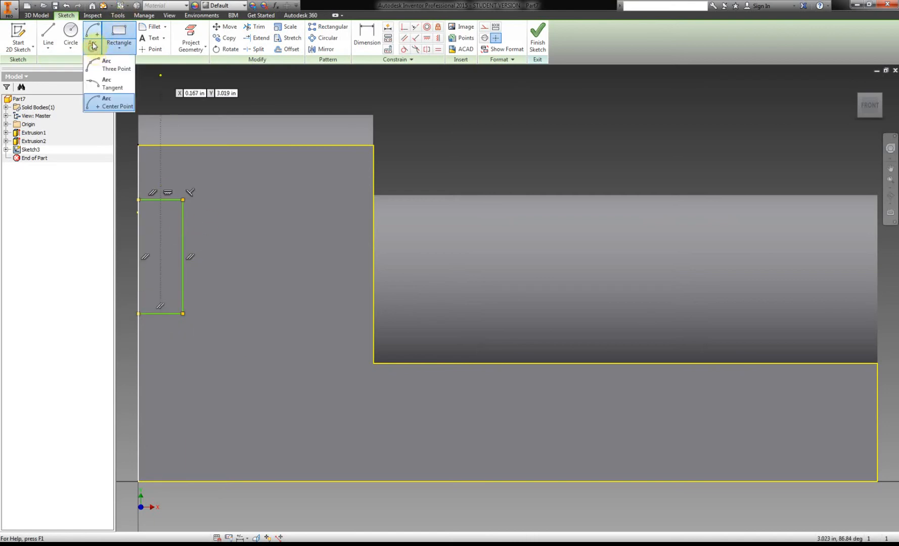
click(120, 106)
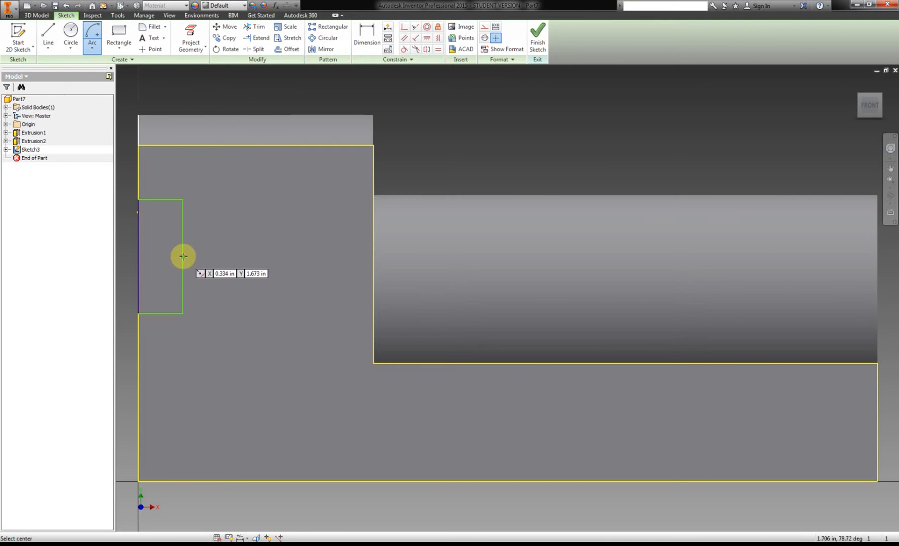
click(183, 257)
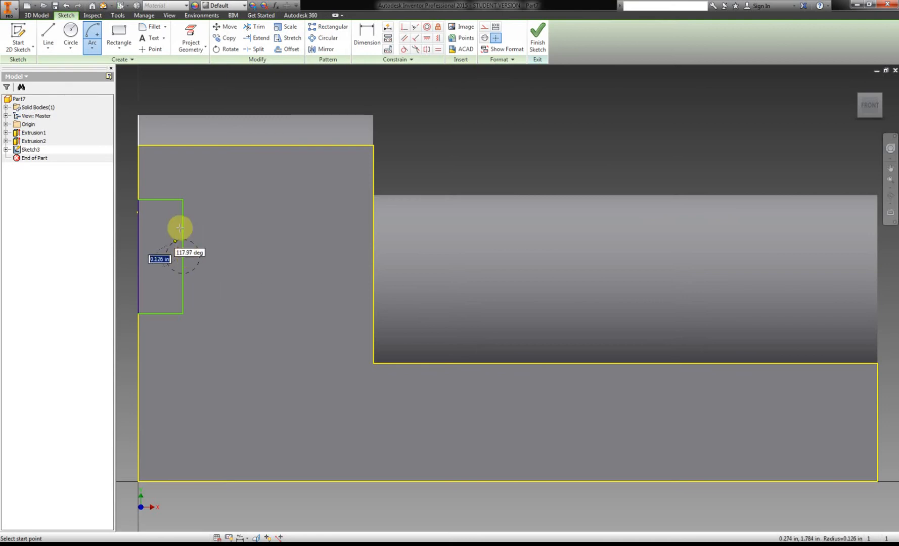
click(183, 200)
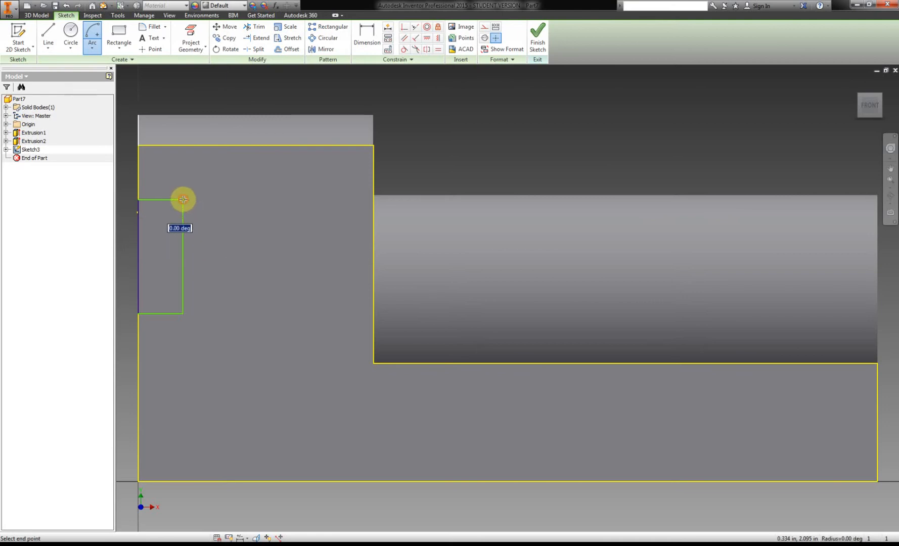
click(183, 314)
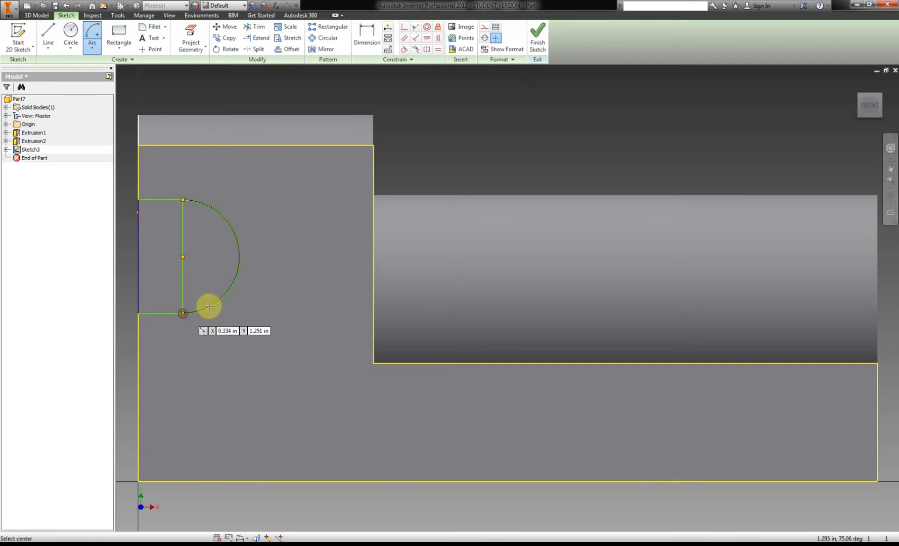
right_click(263, 193)
click(296, 194)
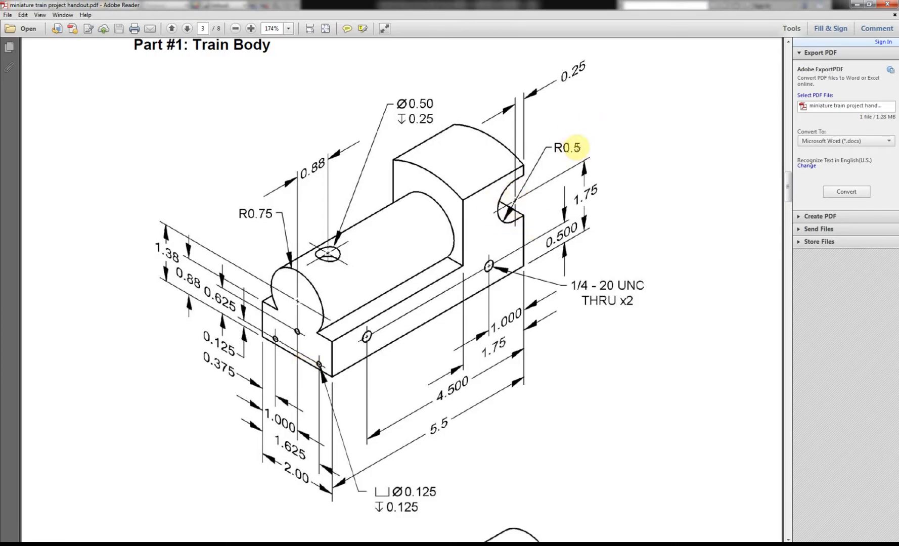
Look up the cab cutout radius in the PDF handout and dimension the arc's radius as 0.5 in.
click(144, 544)
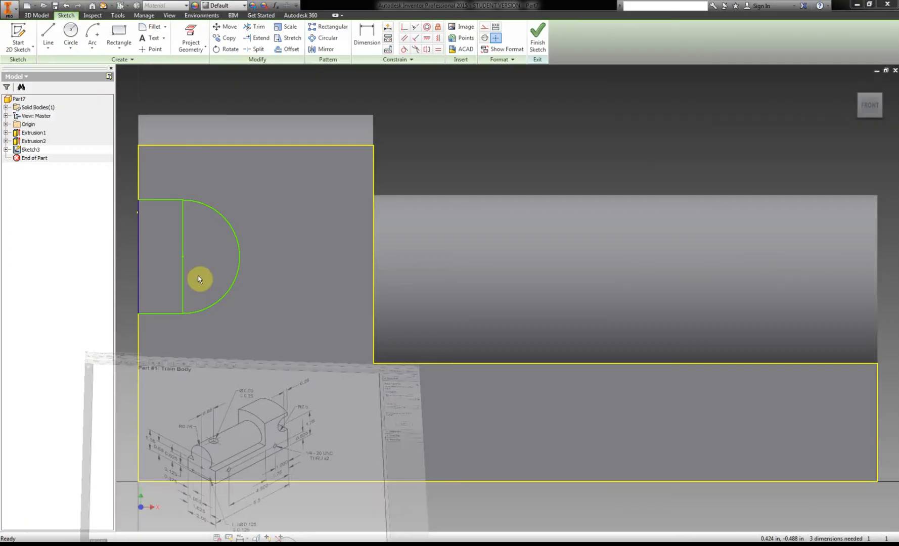
click(366, 36)
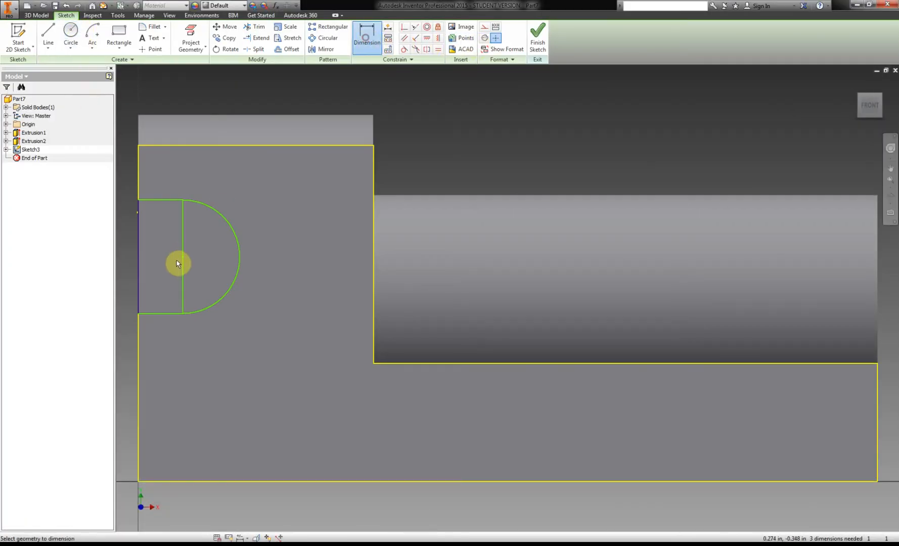
click(228, 230)
click(282, 187)
text(.5)
key(Return)
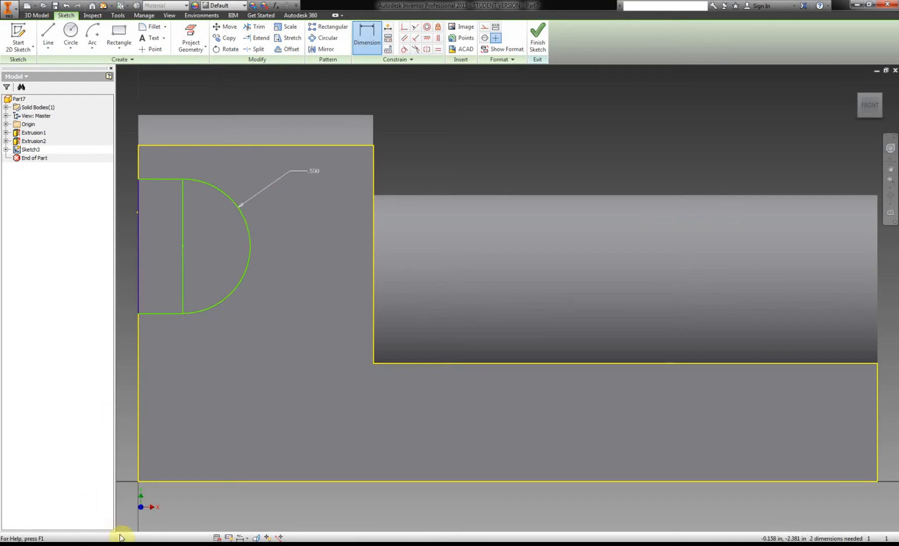
Check the cutout offset in the PDF handout and dimension the rectangle's inner side 0.25 in from the cab's rear edge.
click(132, 544)
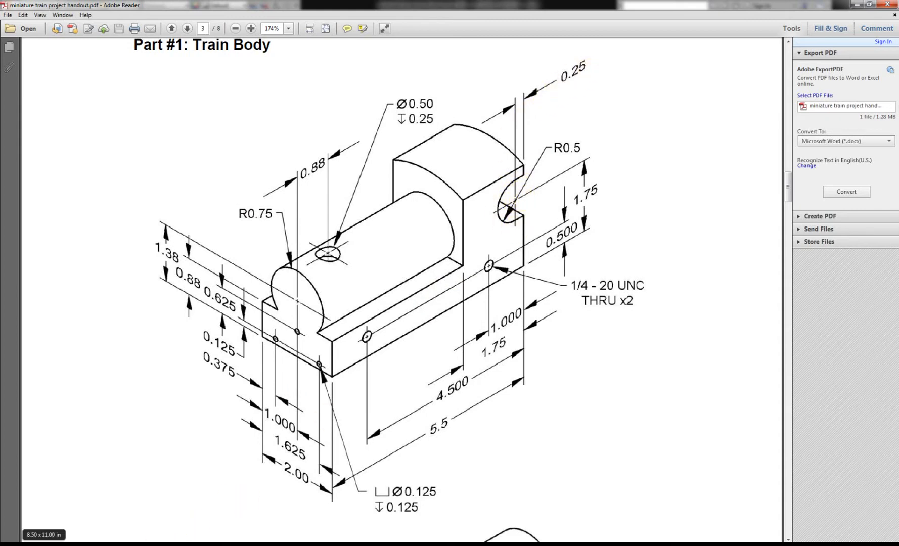
click(133, 545)
click(184, 216)
click(137, 221)
click(186, 87)
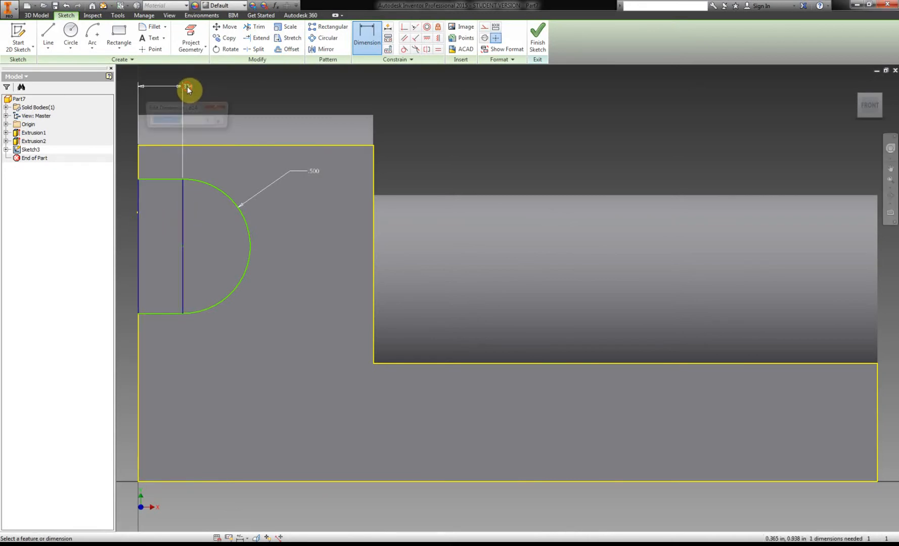
text(.25)
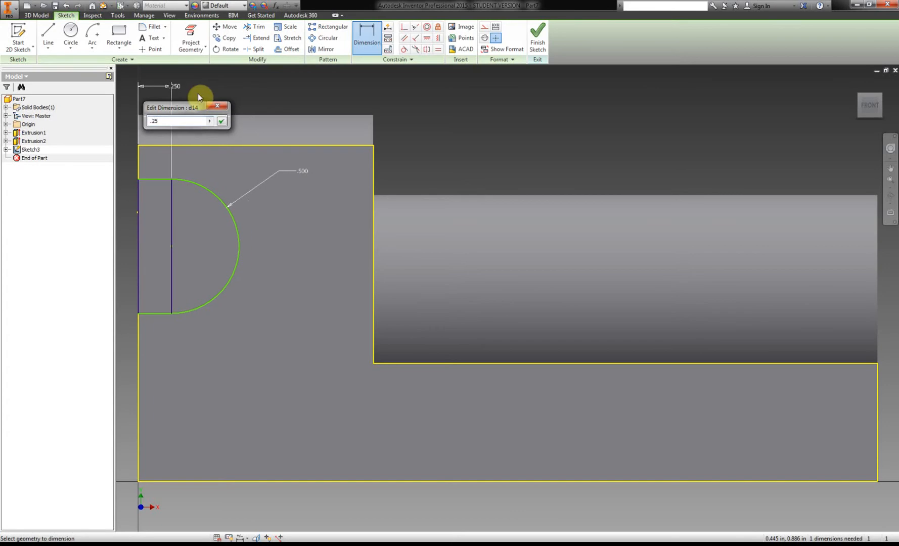
key(Return)
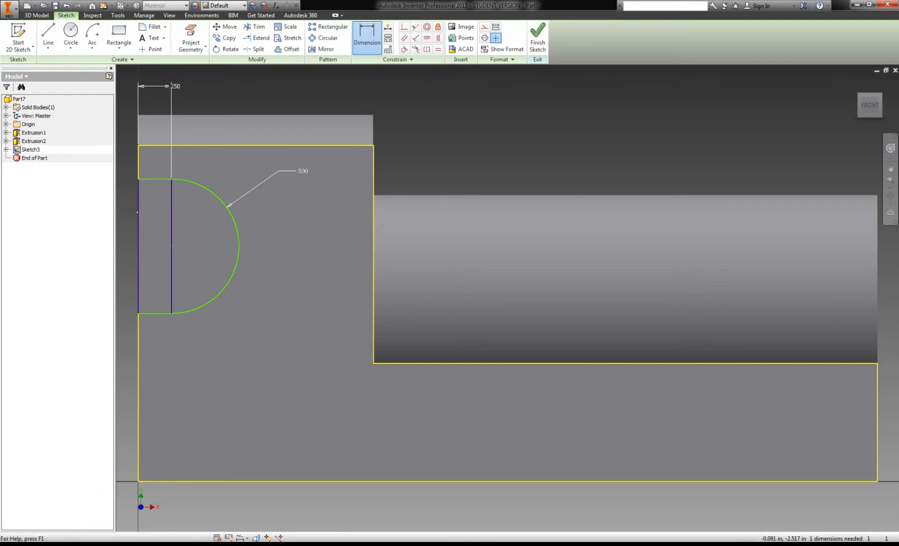
Check the PDF handout and dimension the arc's center 1.75 in above the body's bottom edge.
click(171, 246)
click(175, 482)
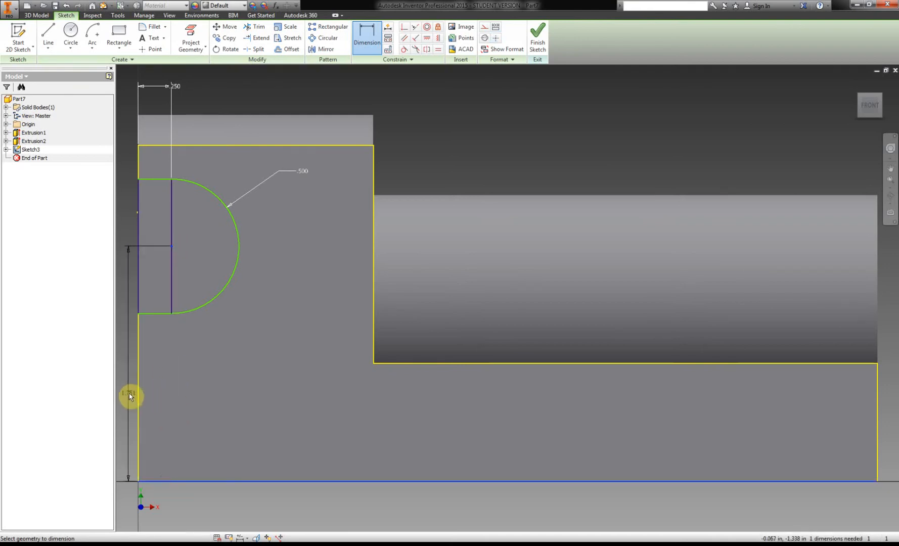
click(130, 392)
key(alt+Tab)
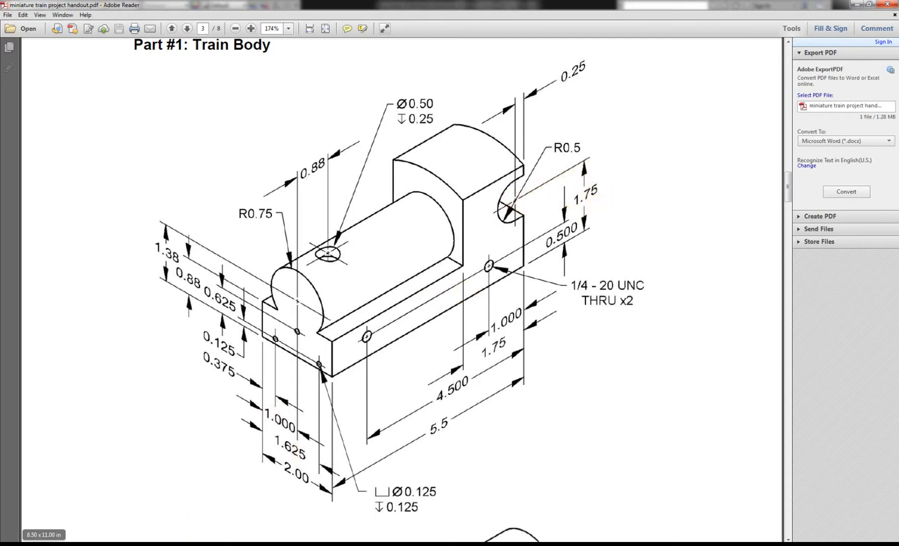
click(167, 545)
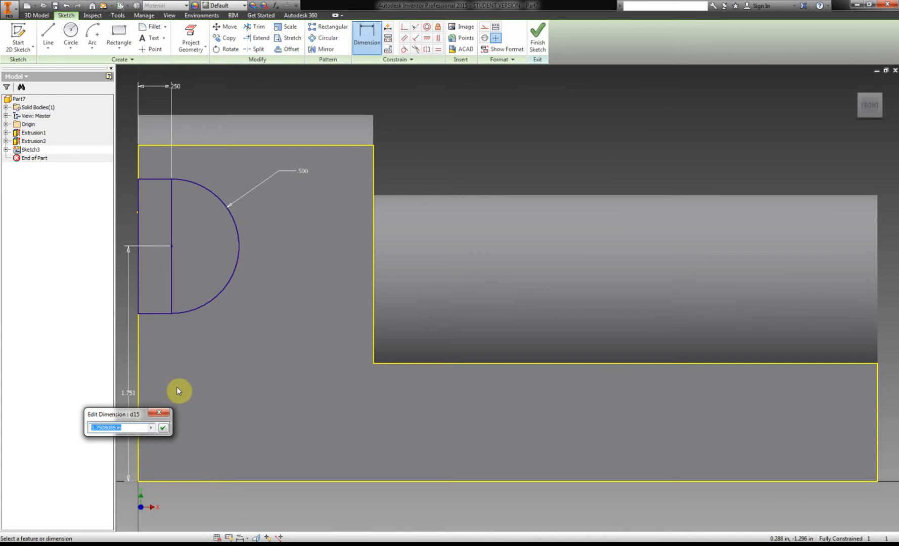
text(1.75)
key(Return)
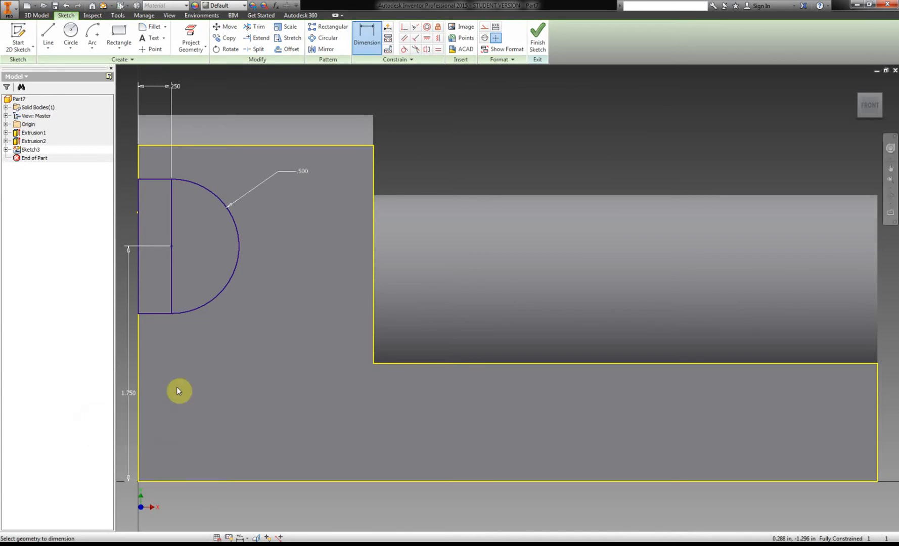
Finish the sketch and cut the rectangle and half-circle profile through the whole cab with an Extrude extent of All.
click(548, 36)
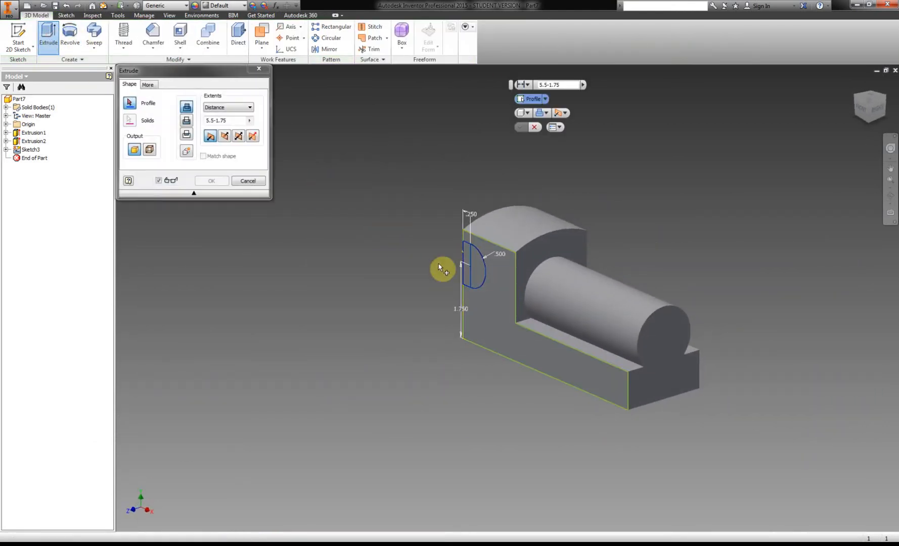
click(474, 264)
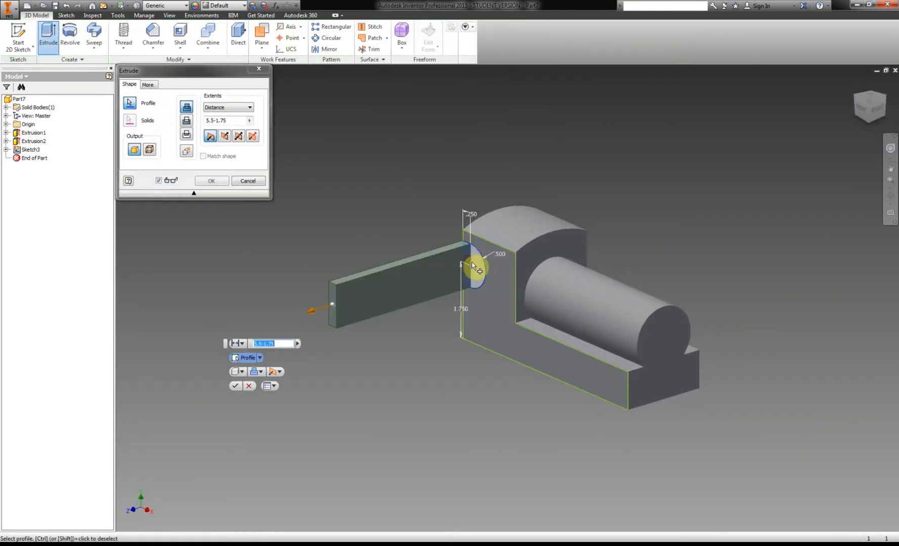
click(221, 109)
click(231, 142)
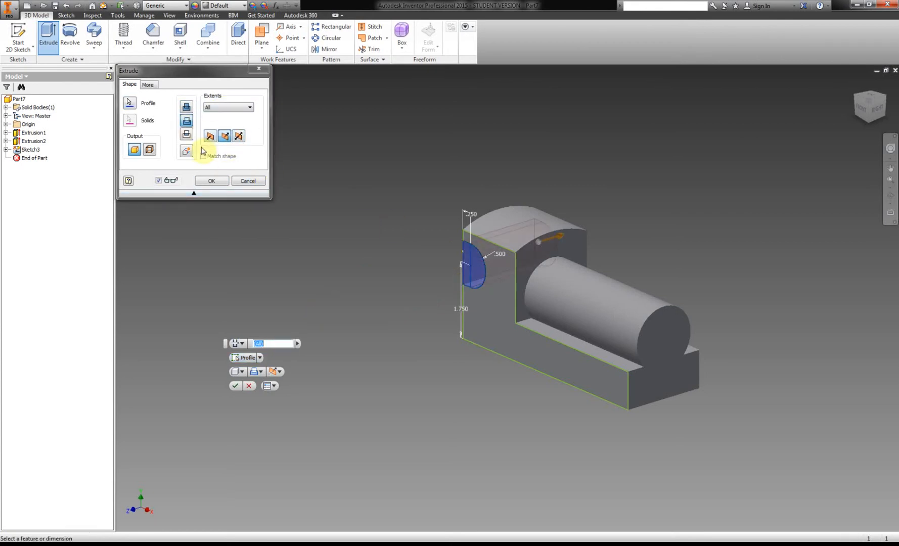
click(210, 181)
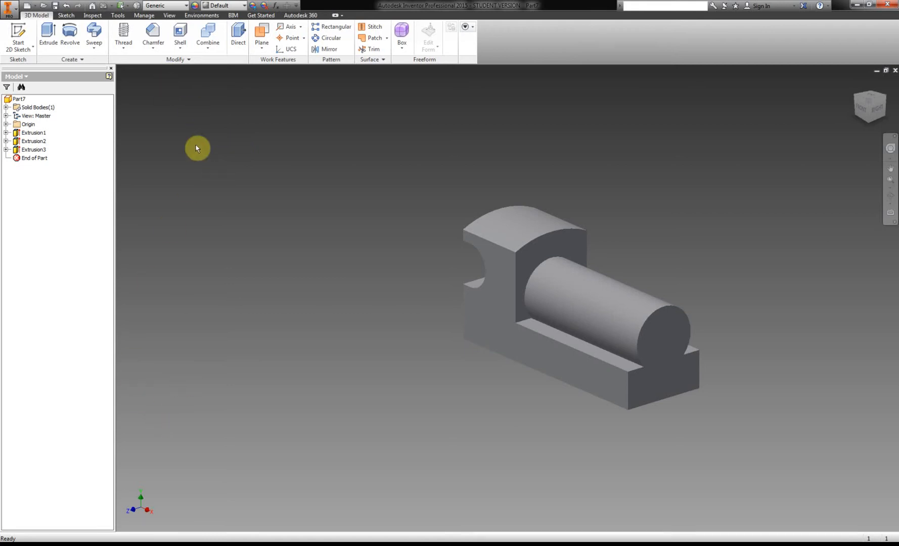
Look up the edge rounding radius in the PDF handout and fillet all rounds and all fillets of the body at 0.1 in.
click(160, 49)
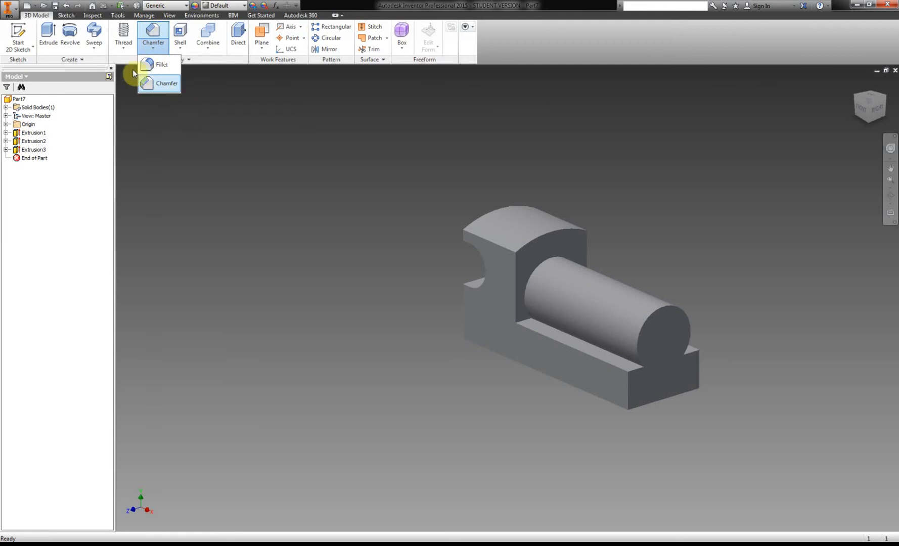
click(162, 66)
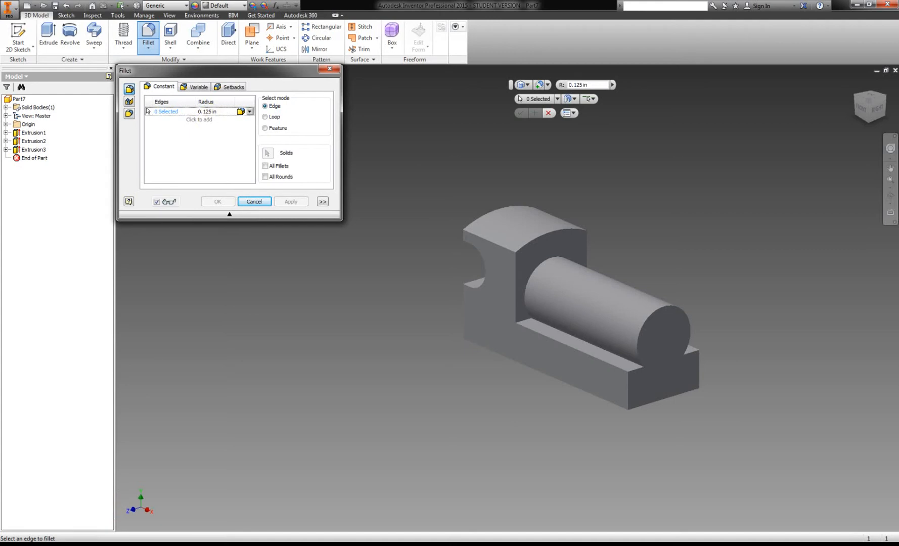
click(190, 502)
scroll(428, 335, down, 10)
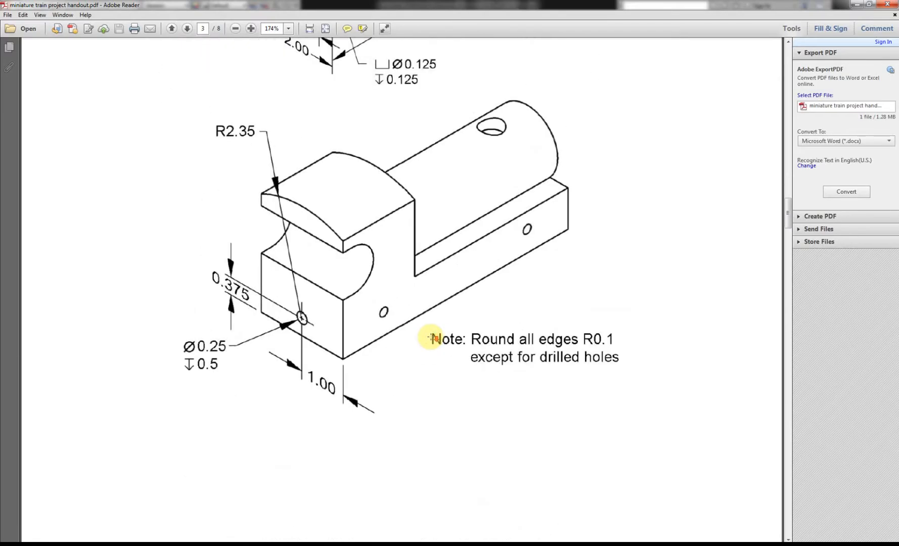
scroll(429, 337, down, 3)
scroll(507, 296, up, 2)
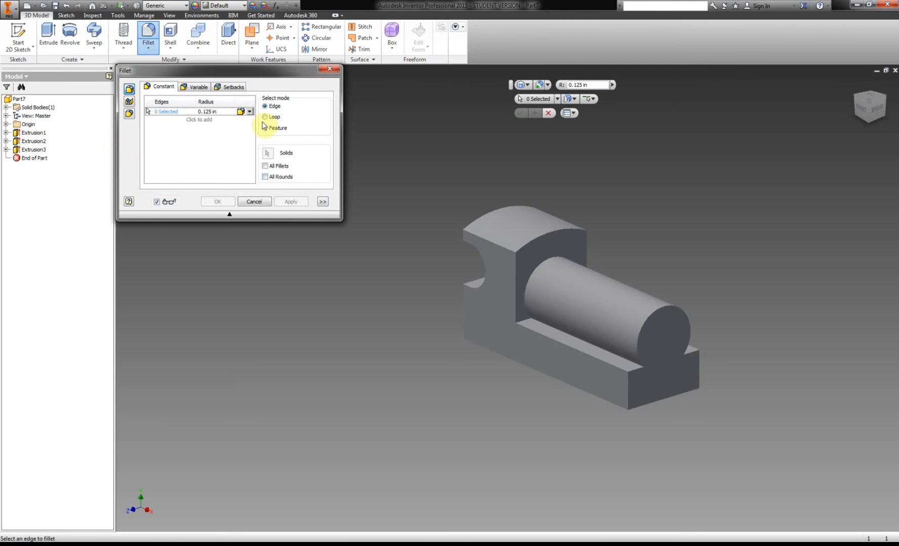
click(209, 111)
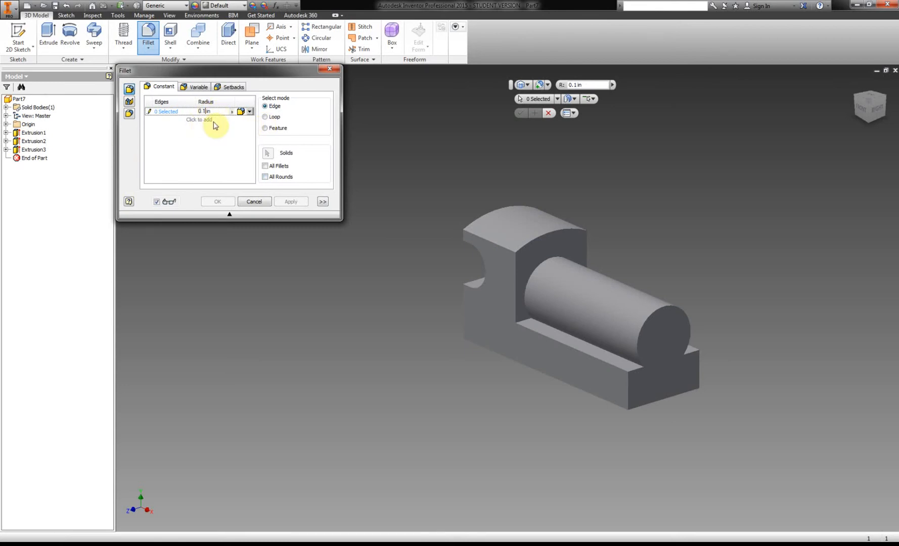
click(265, 176)
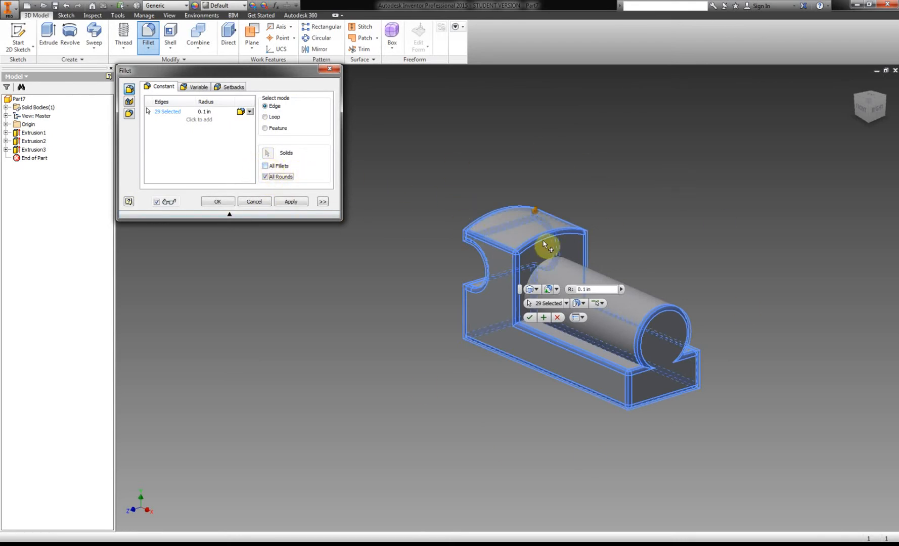
click(266, 168)
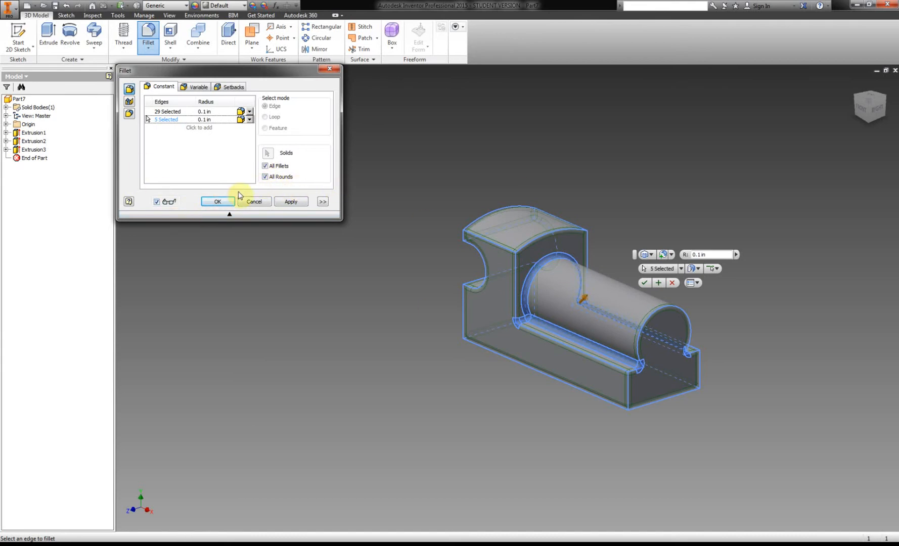
click(217, 202)
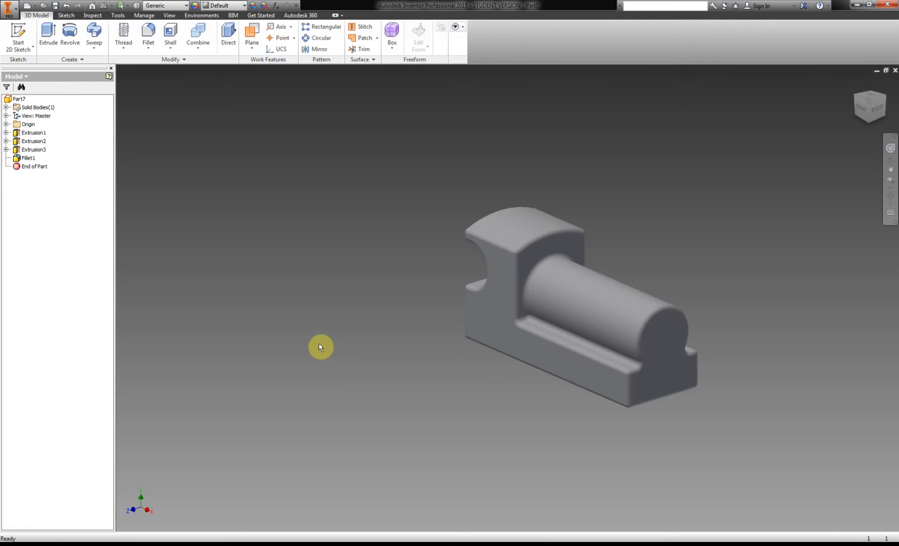
Start a sketch on the body's flat side face and place two hole center points, one near each end of the base.
click(19, 37)
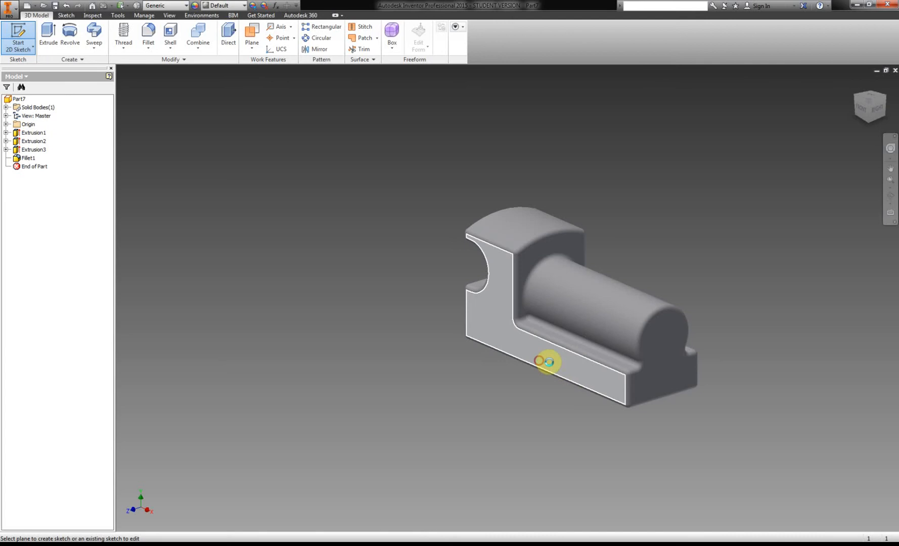
click(546, 361)
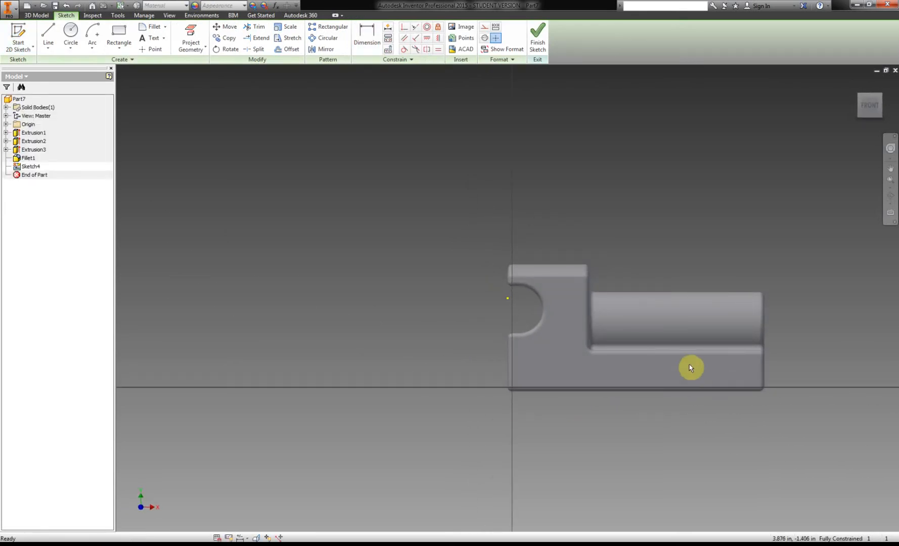
scroll(690, 367, down, 5)
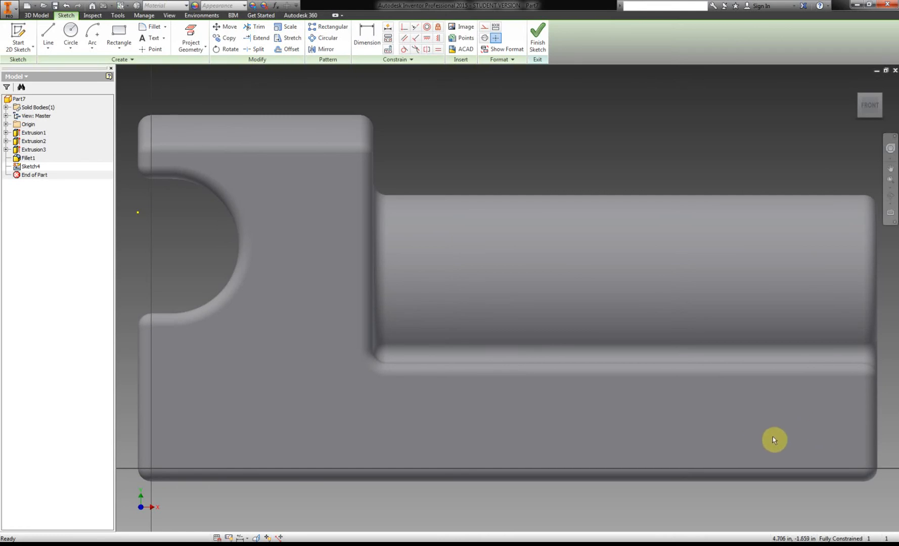
click(152, 48)
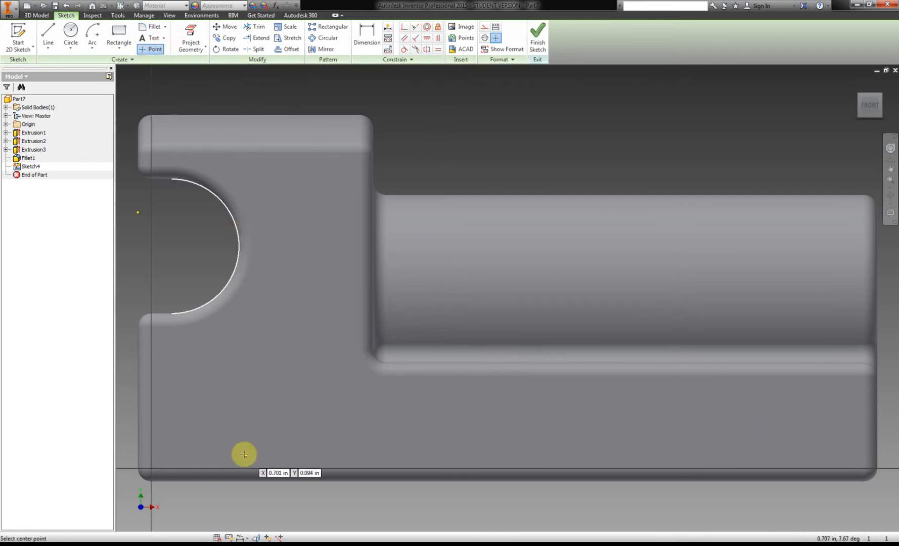
click(204, 421)
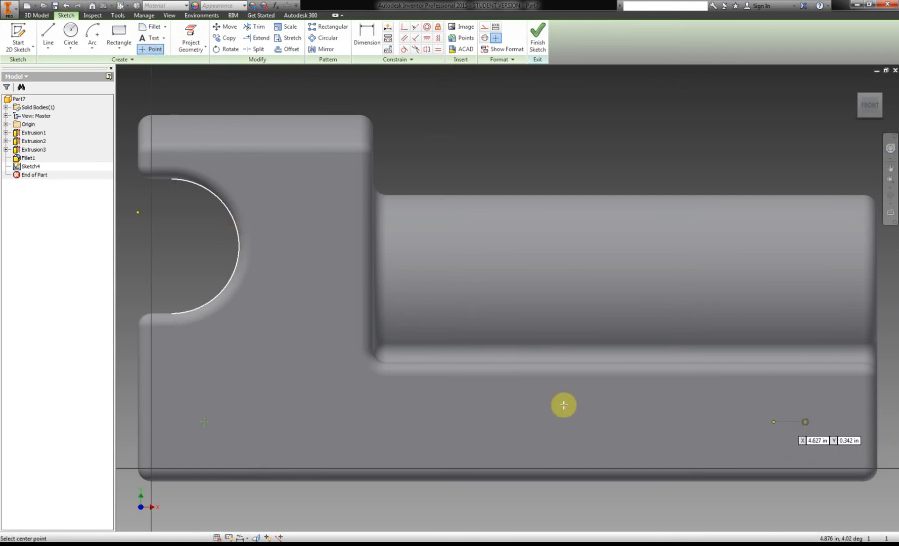
Project the base's rear, bottom and front edges into the sketch.
click(192, 38)
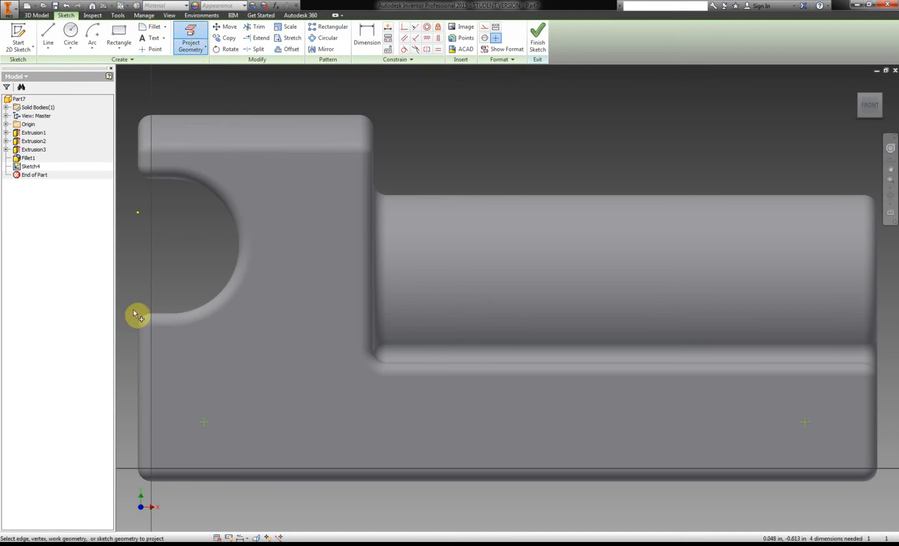
click(141, 416)
click(194, 481)
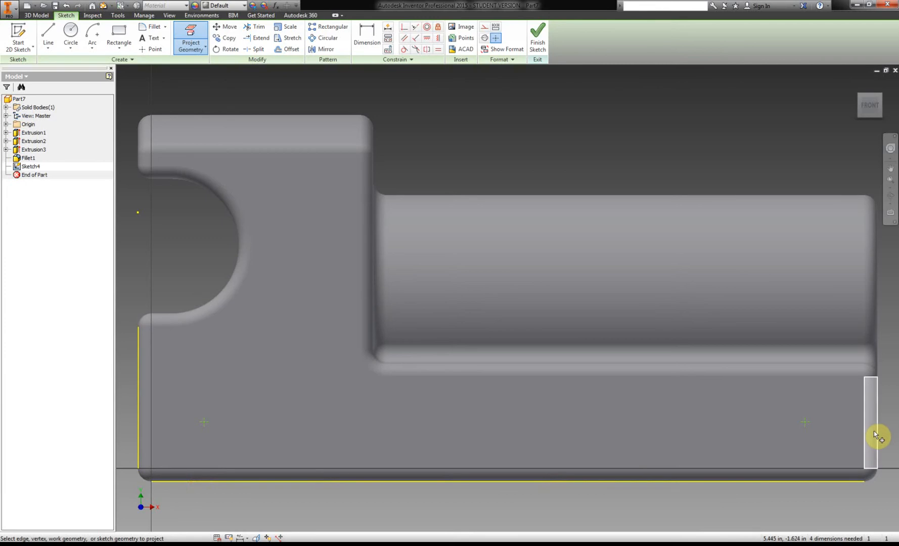
click(879, 436)
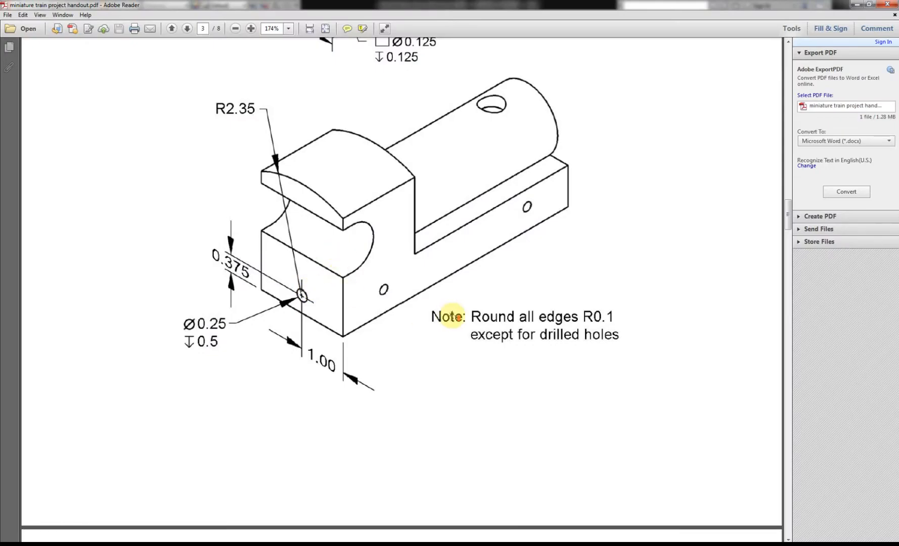
Look up the side hole positions in the PDF handout and dimension the rear point 1 in from the base's rear edge.
scroll(453, 316, up, 8)
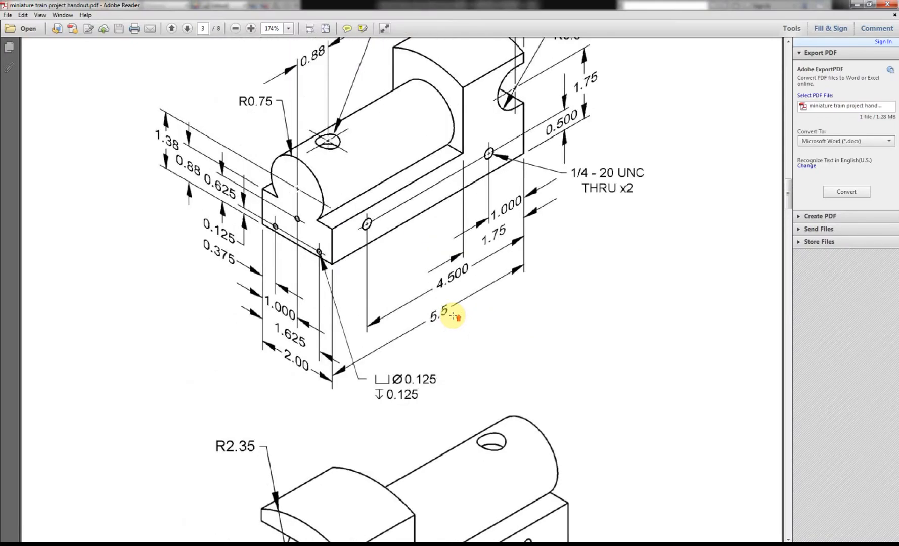
scroll(452, 316, up, 3)
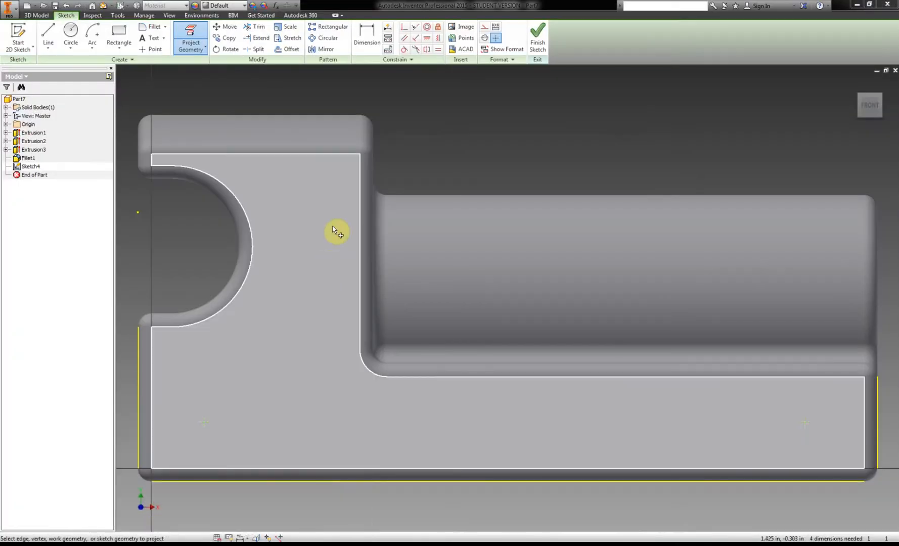
click(368, 31)
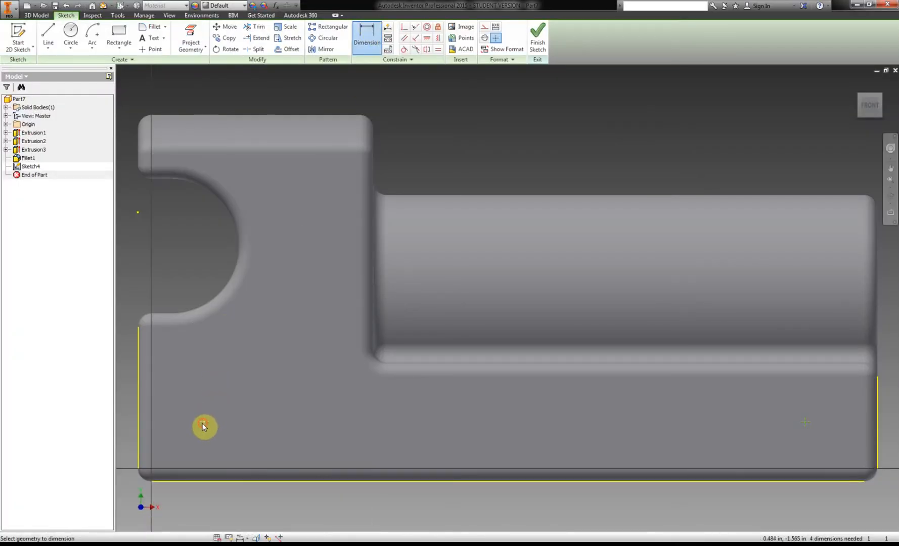
click(180, 373)
text(1)
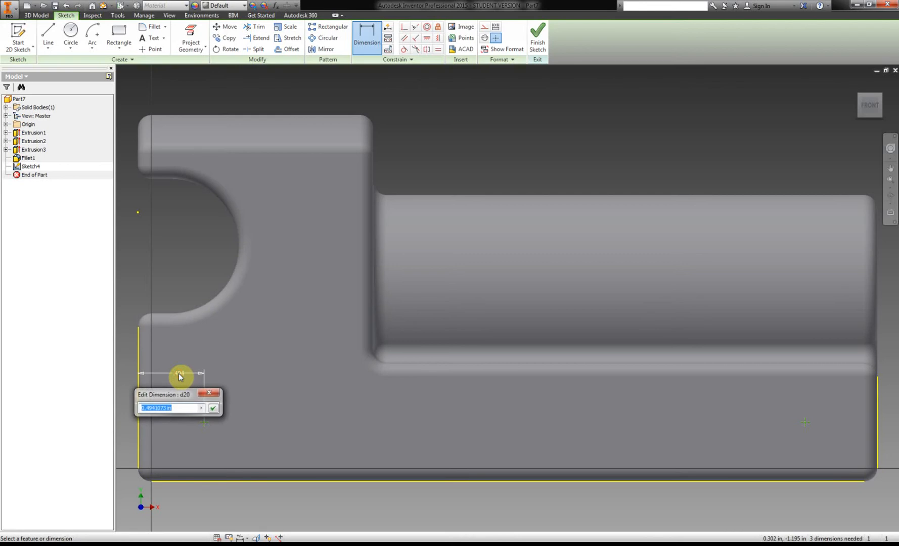
key(Return)
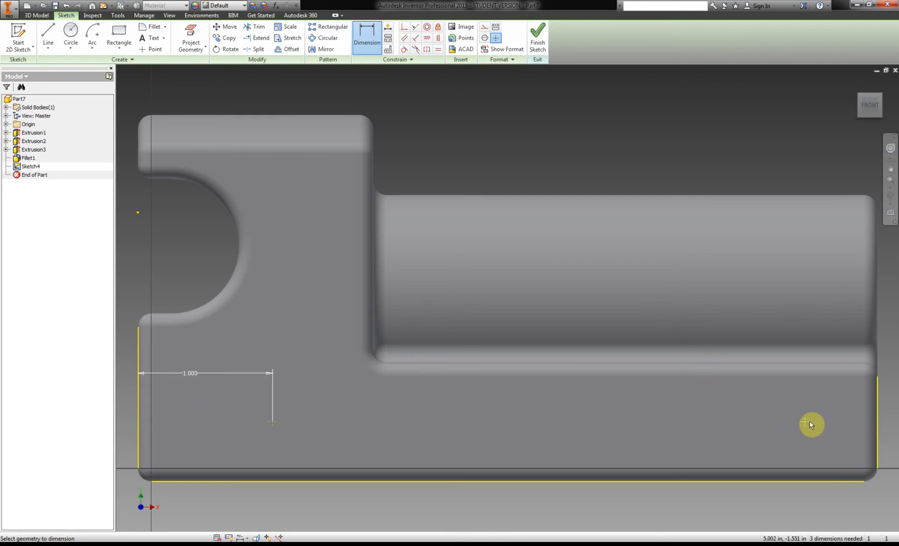
Dimension the front hole point 4.5 in from the base's rear edge.
click(139, 424)
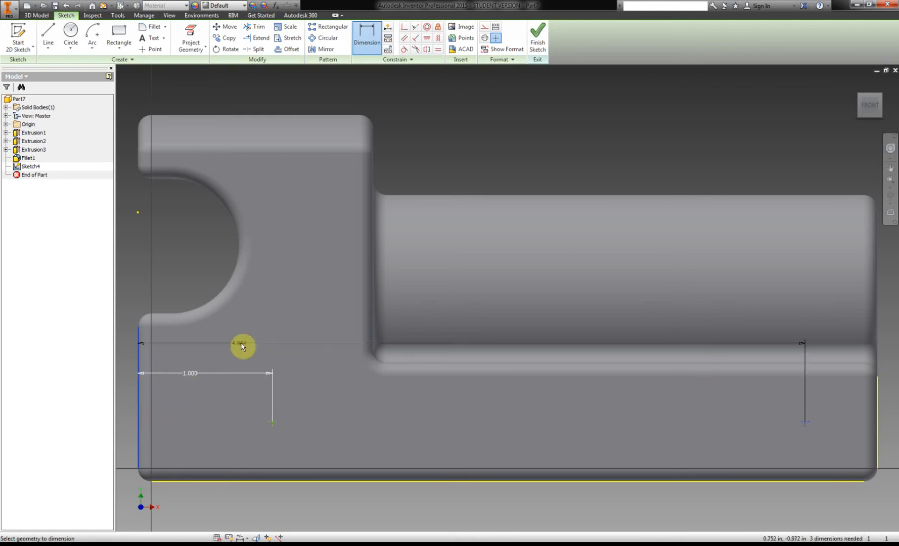
click(243, 344)
text(4.5)
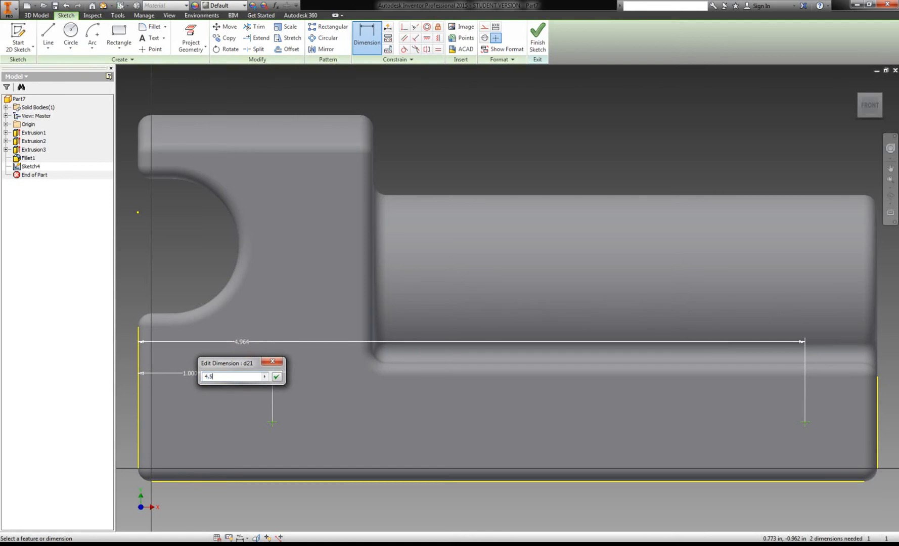
key(Return)
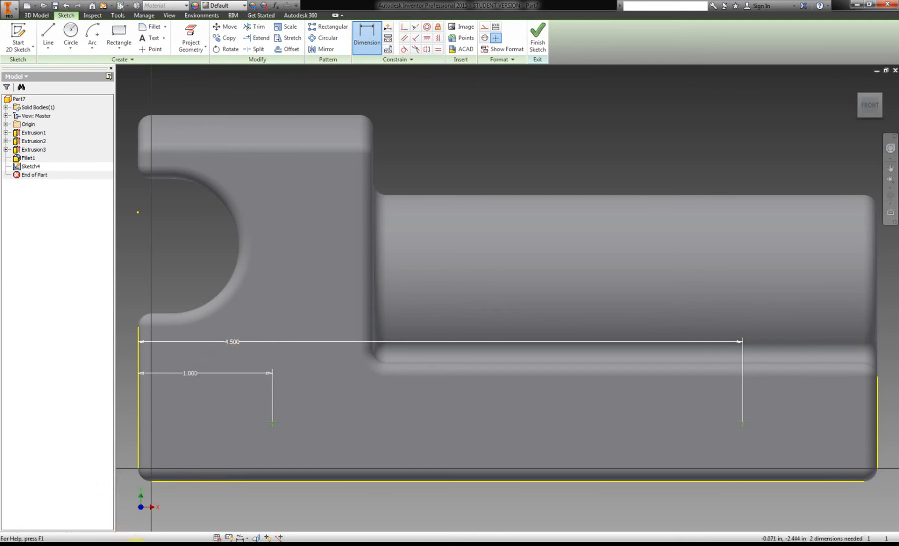
Check the hole height in the PDF handout and dimension the rear point 0.5 in above the body's bottom edge.
click(129, 545)
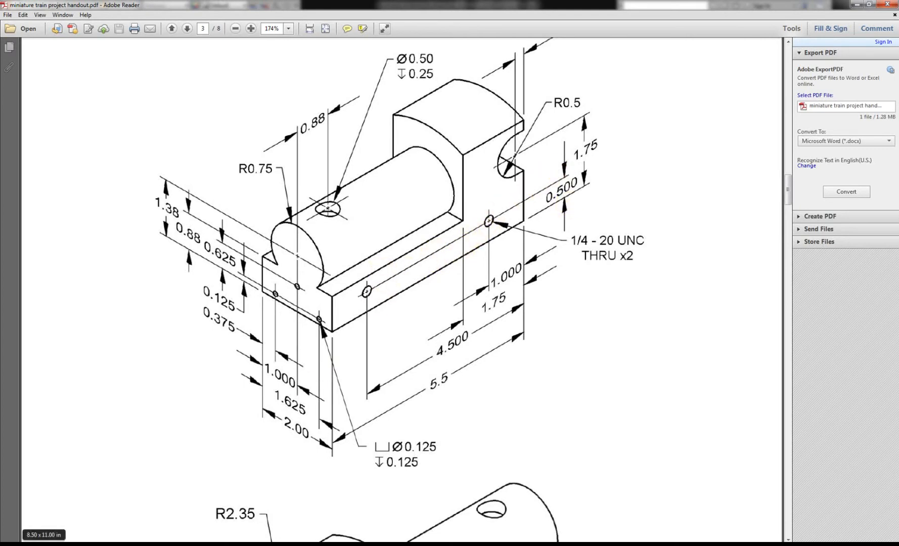
click(130, 544)
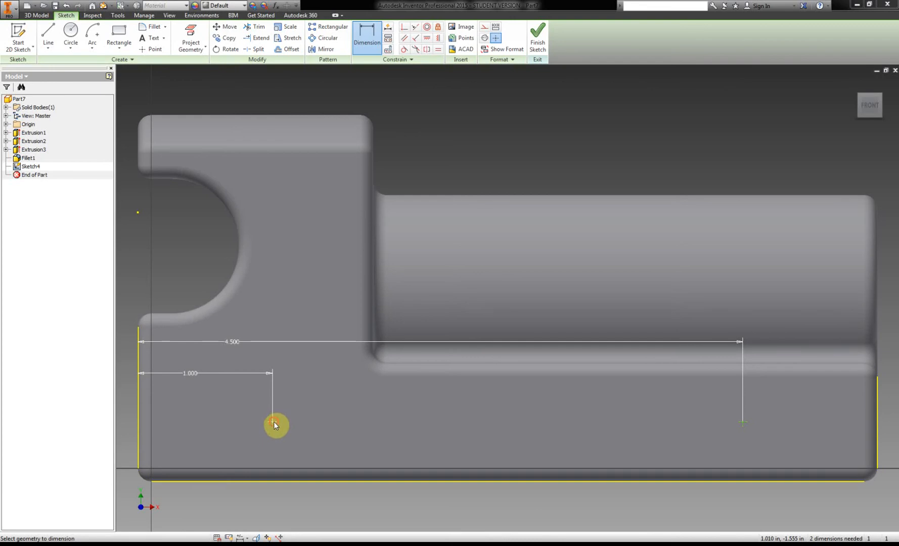
click(273, 422)
click(279, 482)
click(230, 451)
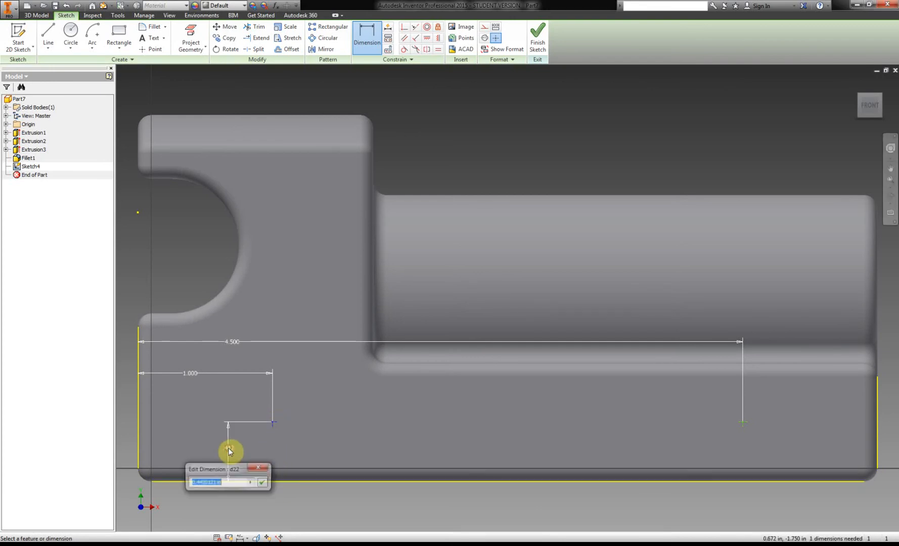
text(.5)
key(Return)
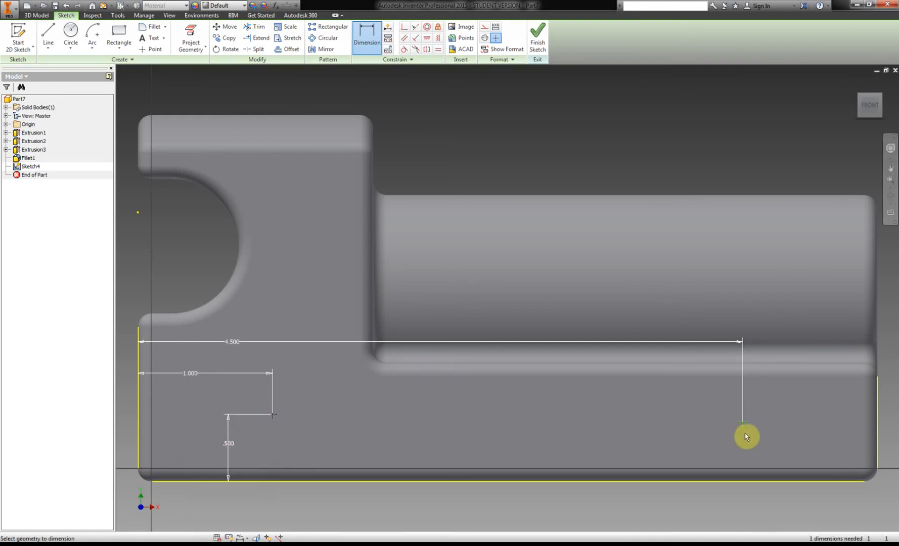
Dimension the front hole point 0.5 in above the bottom edge and finish the sketch.
click(749, 482)
click(692, 443)
text(.5)
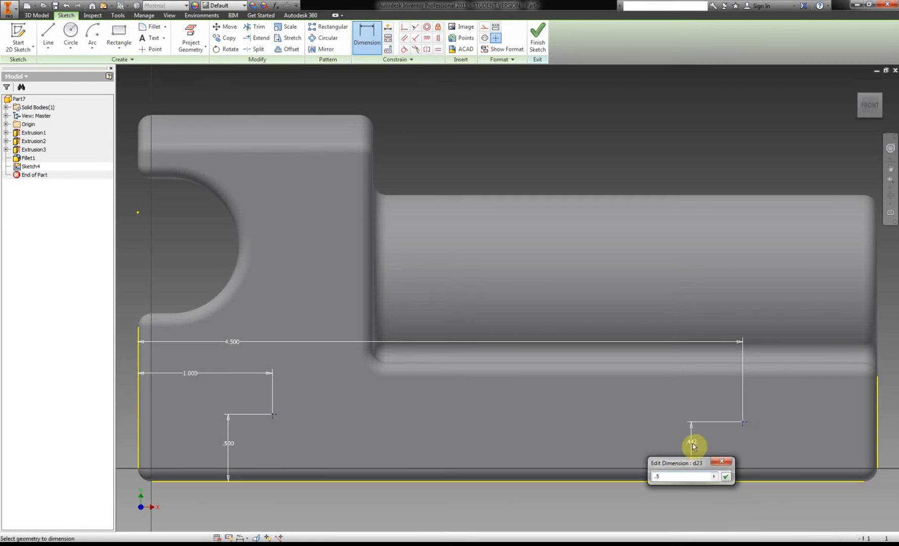
key(Return)
click(532, 44)
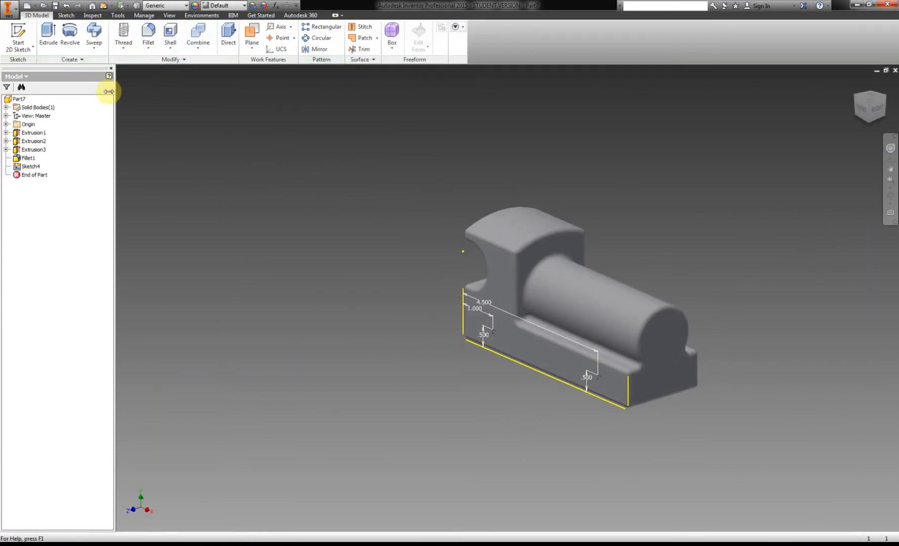
Set up holes at the two side sketch points with termination Through All.
click(124, 51)
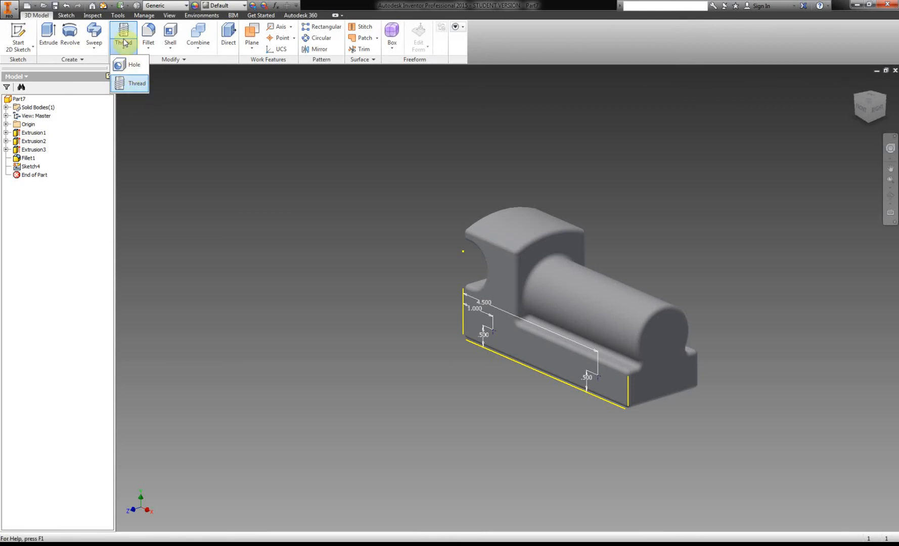
click(130, 65)
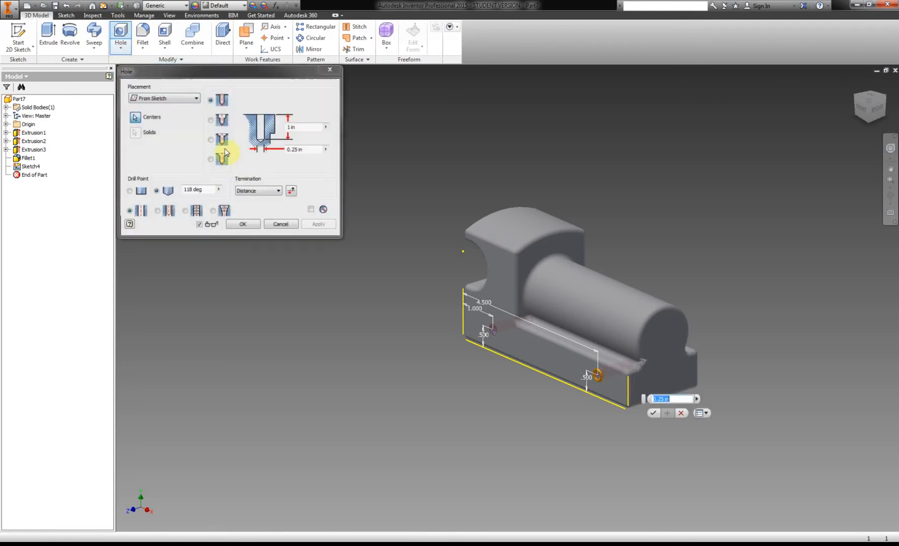
click(493, 329)
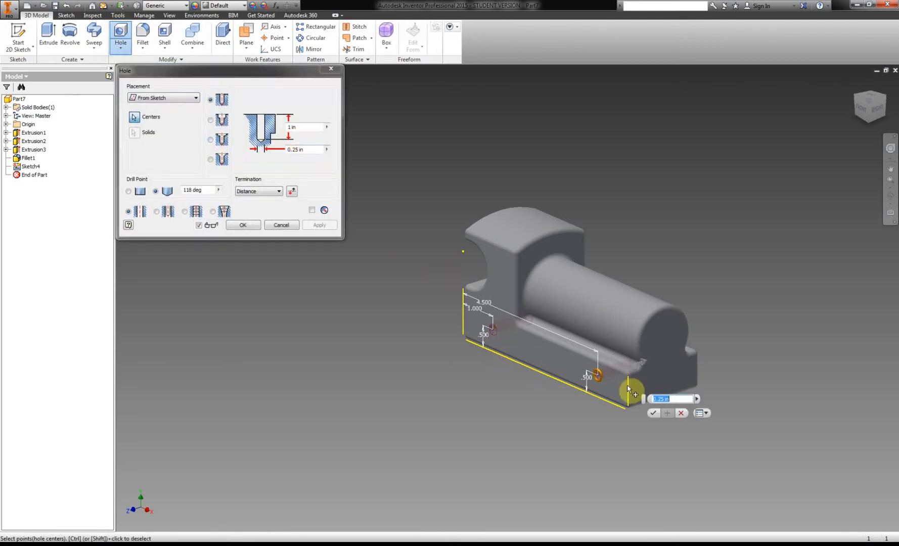
click(254, 192)
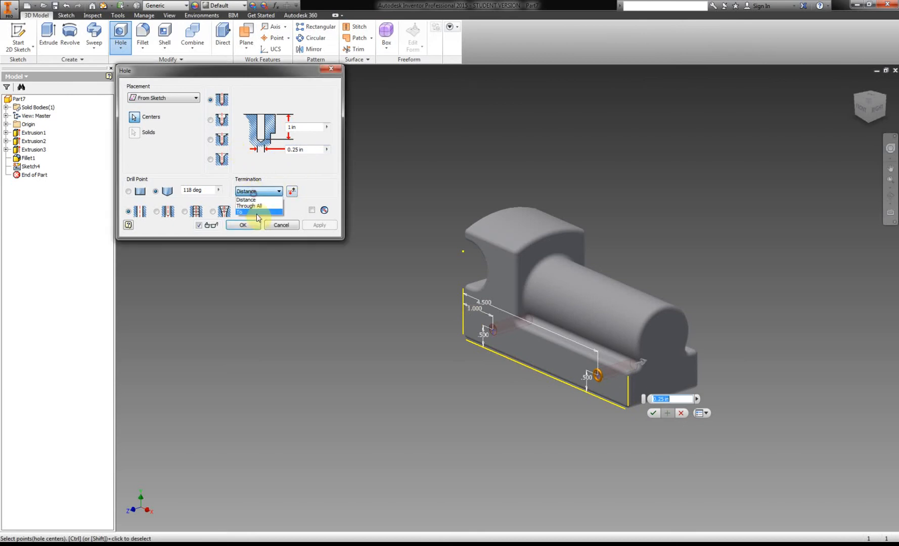
click(258, 210)
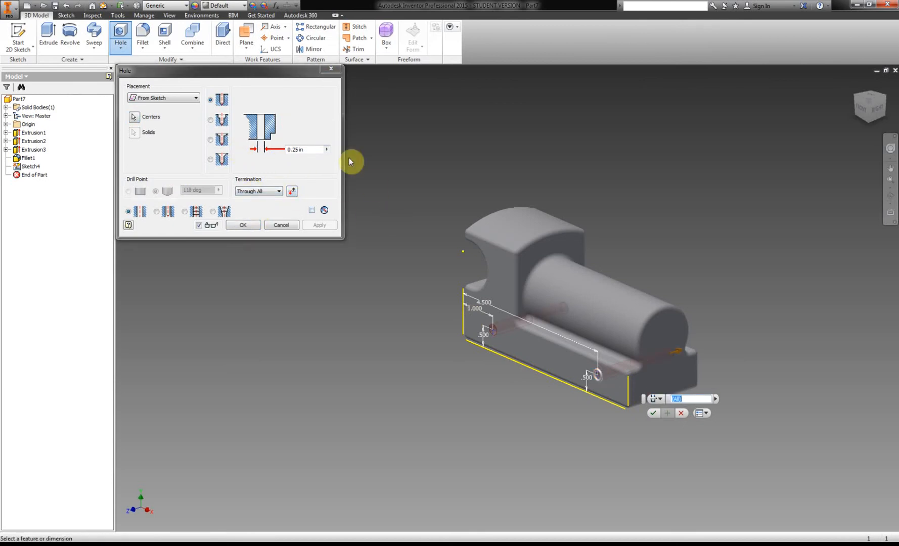
Make the side holes tapped with full-depth right-hand 1/4-20 UNC threads, check the callout in the PDF handout, and create them.
click(185, 212)
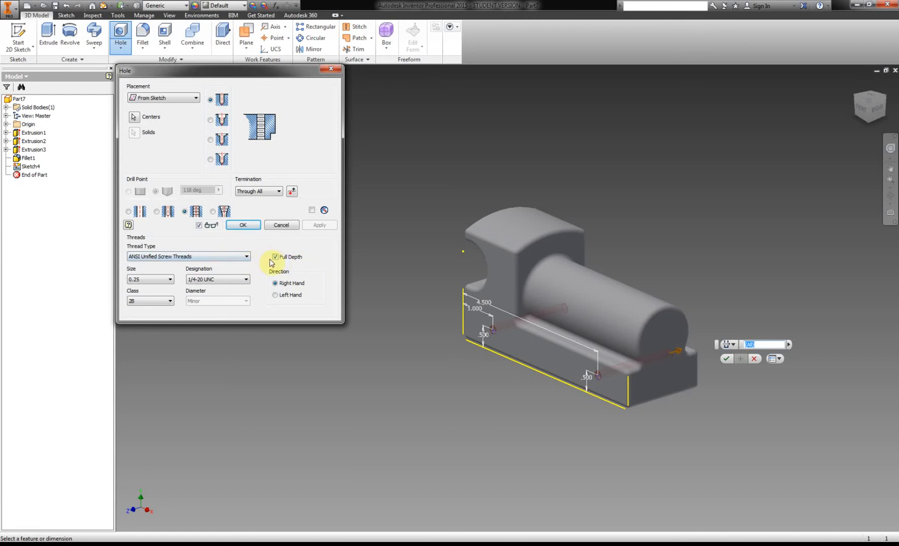
click(275, 257)
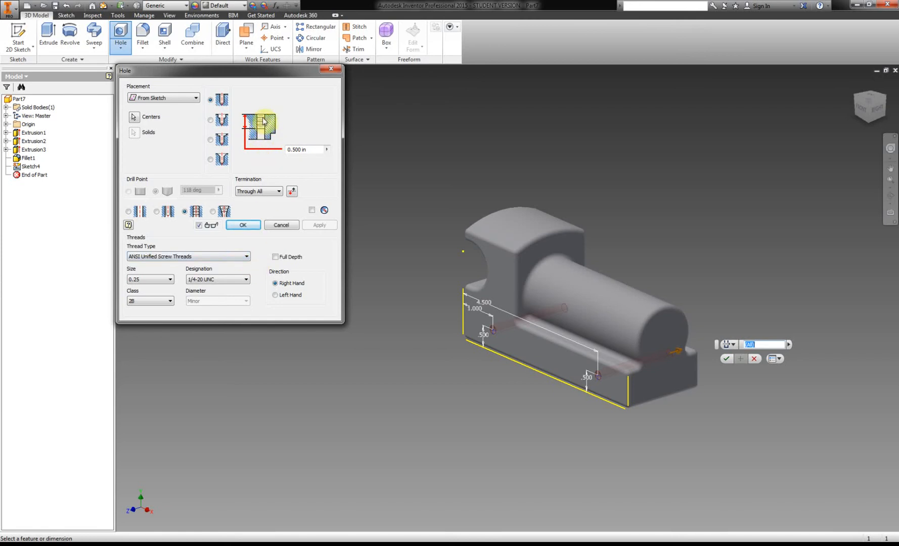
click(274, 257)
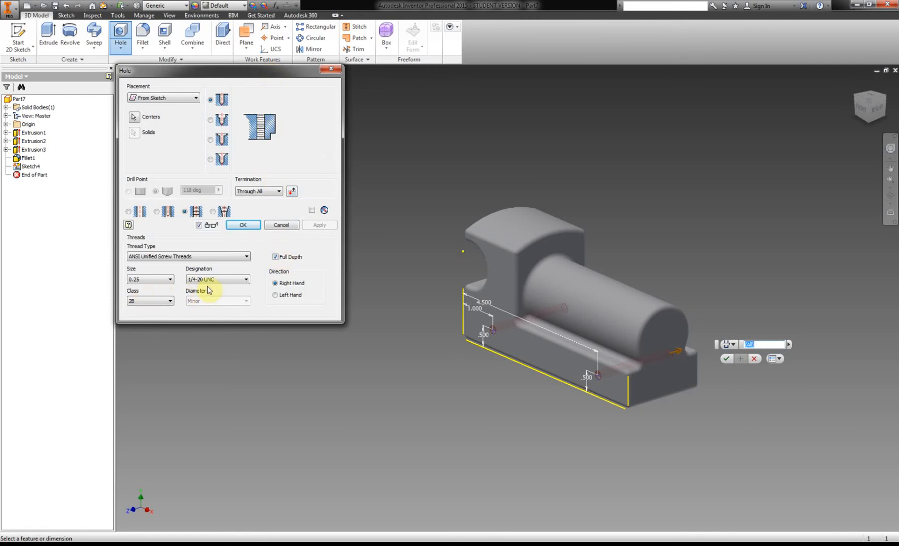
click(213, 544)
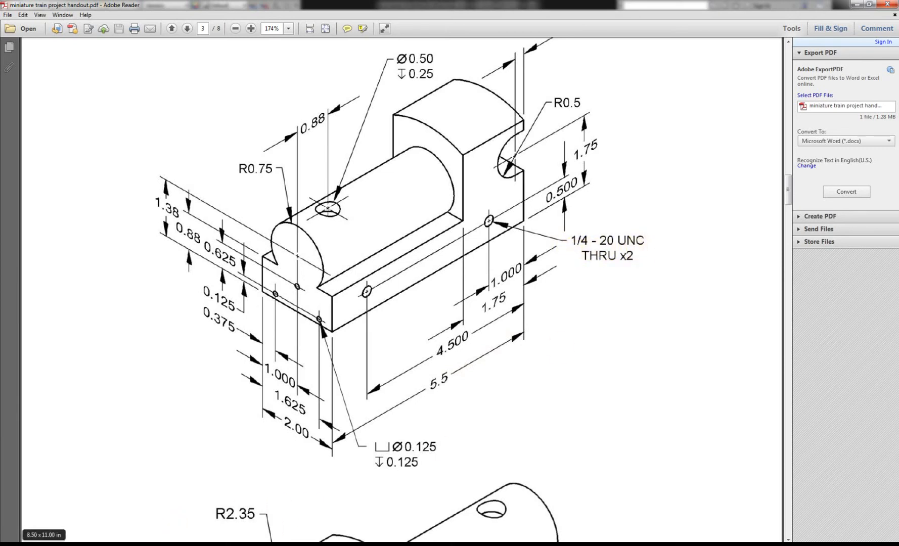
click(223, 545)
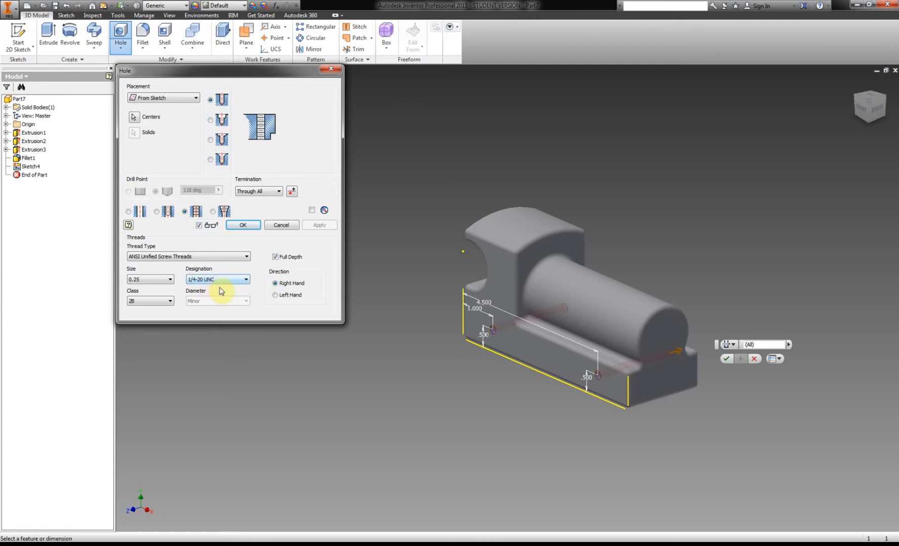
click(243, 225)
Start a sketch on the train body's front face and project its two lower side edges and the bottom edge.
click(18, 36)
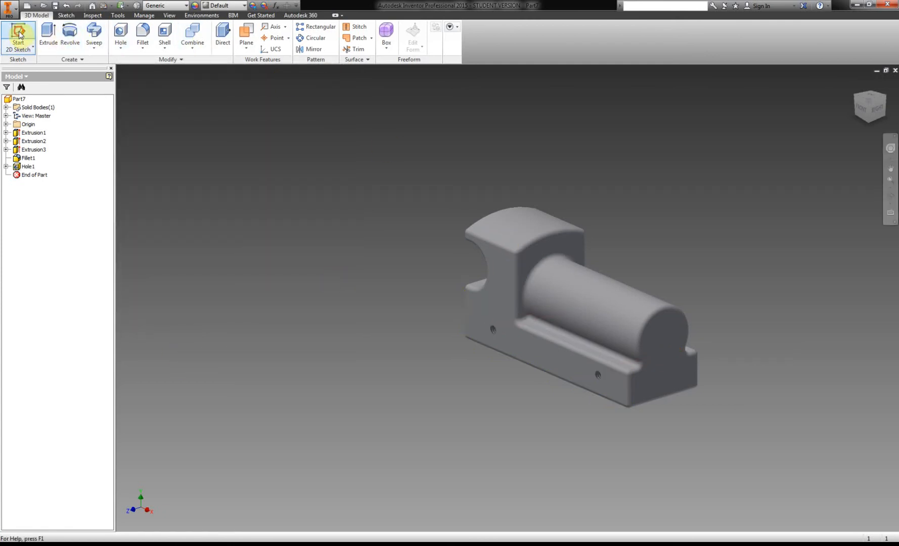
click(666, 385)
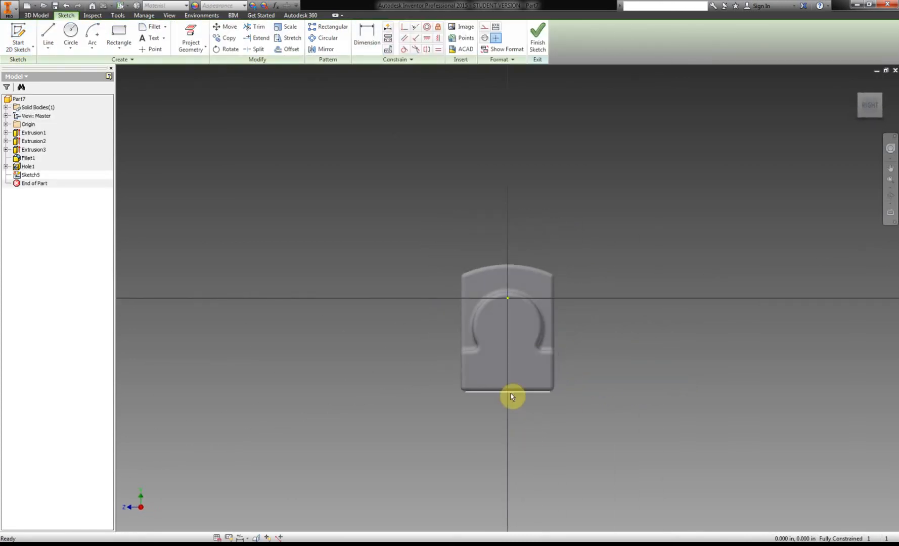
scroll(513, 364, up, 5)
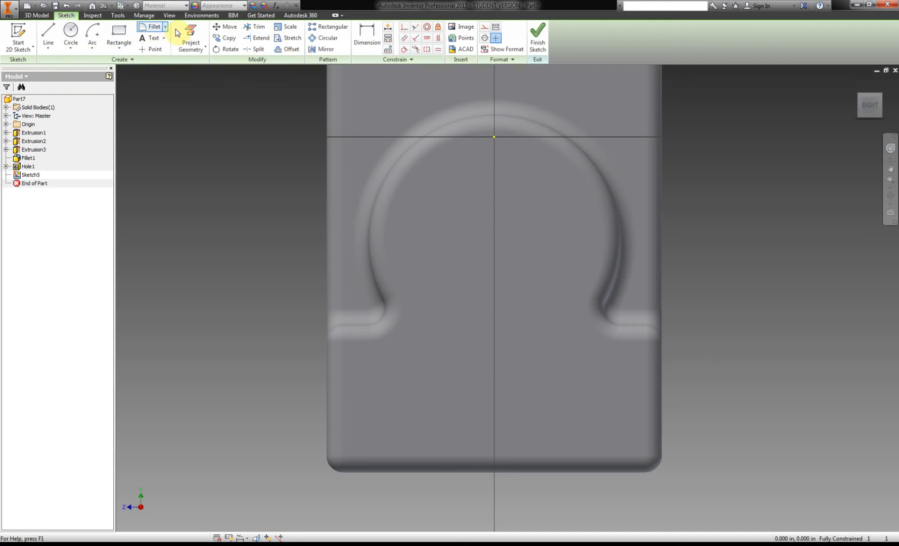
click(189, 39)
click(327, 413)
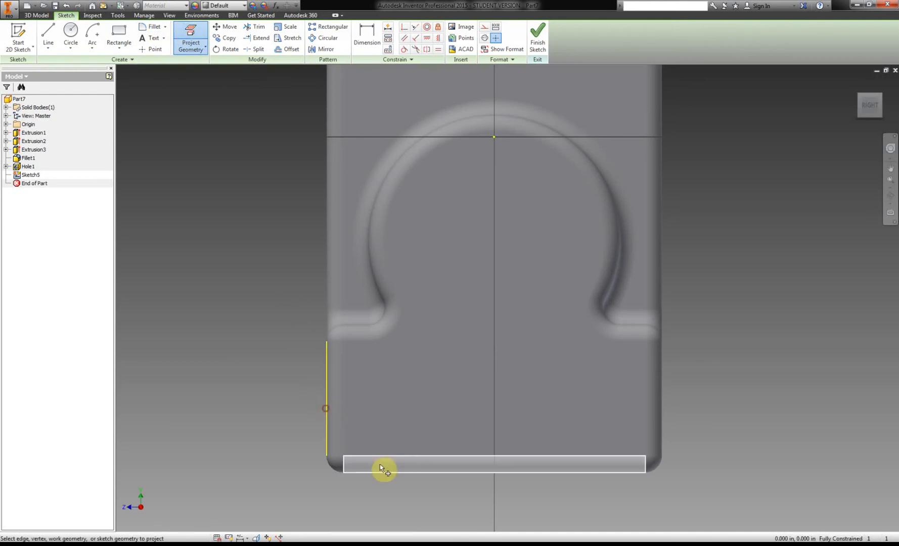
click(390, 474)
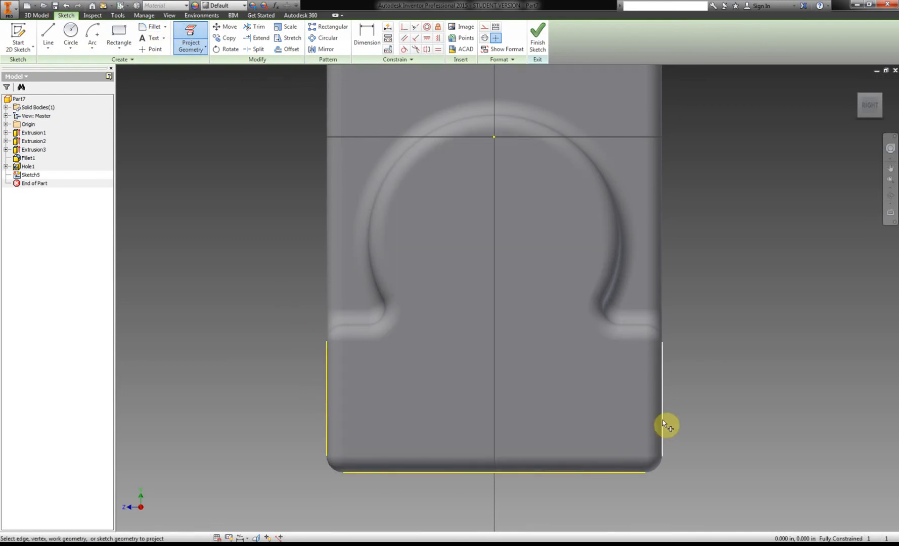
click(660, 423)
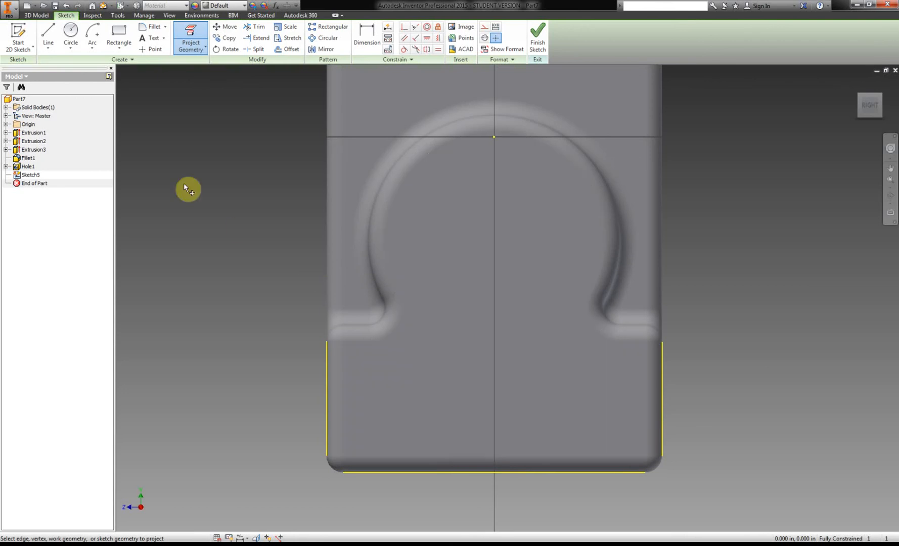
Place three sketch points on the front face: two near the bottom edge and one above them near the center.
click(152, 49)
click(411, 425)
click(484, 353)
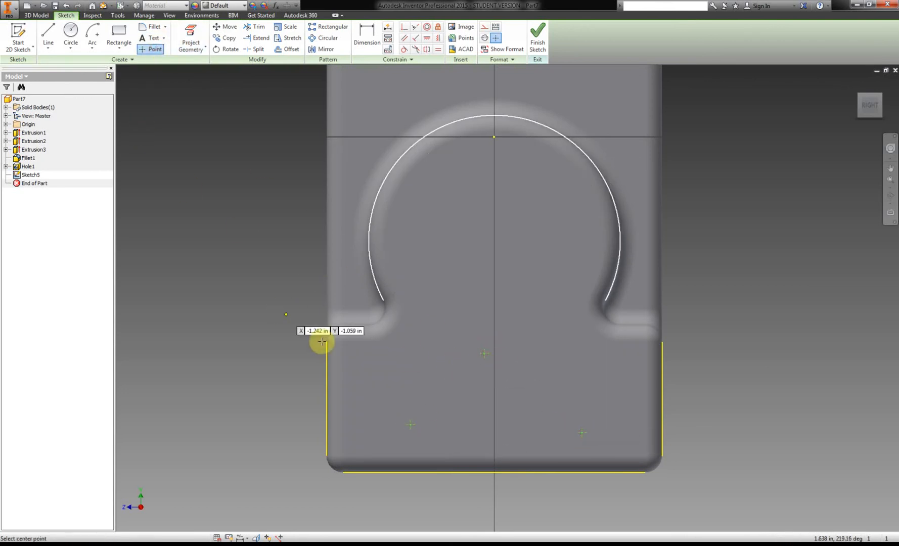
right_click(180, 349)
click(212, 356)
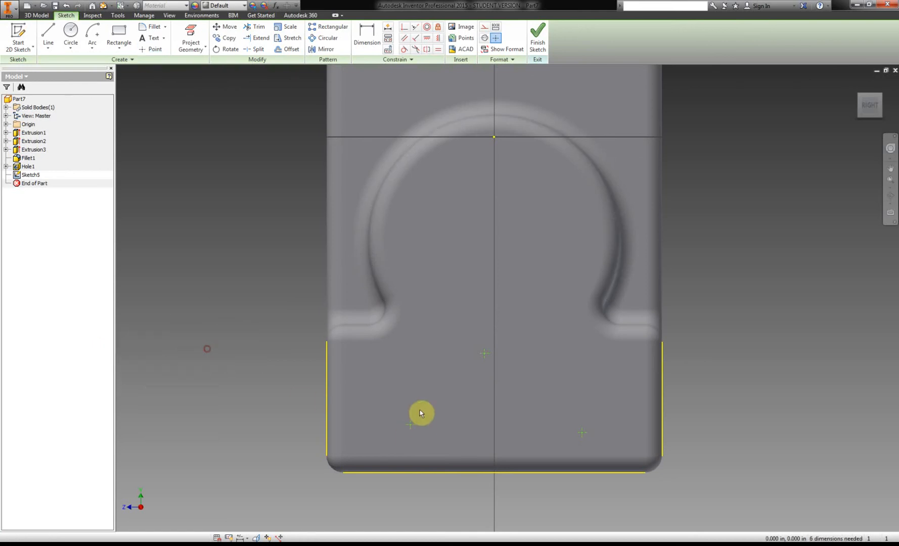
Look up the front hole positions in the PDF handout and start the Dimension command in the front face sketch.
click(160, 539)
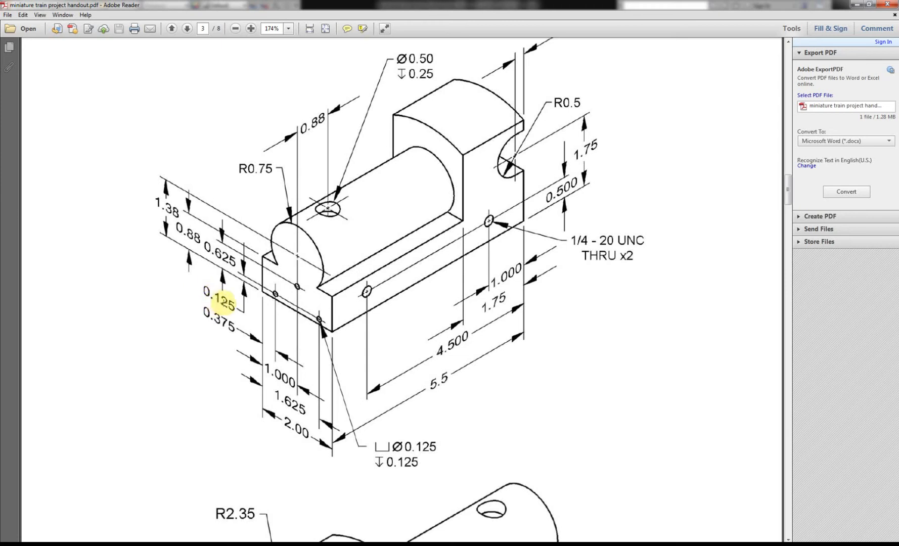
click(187, 485)
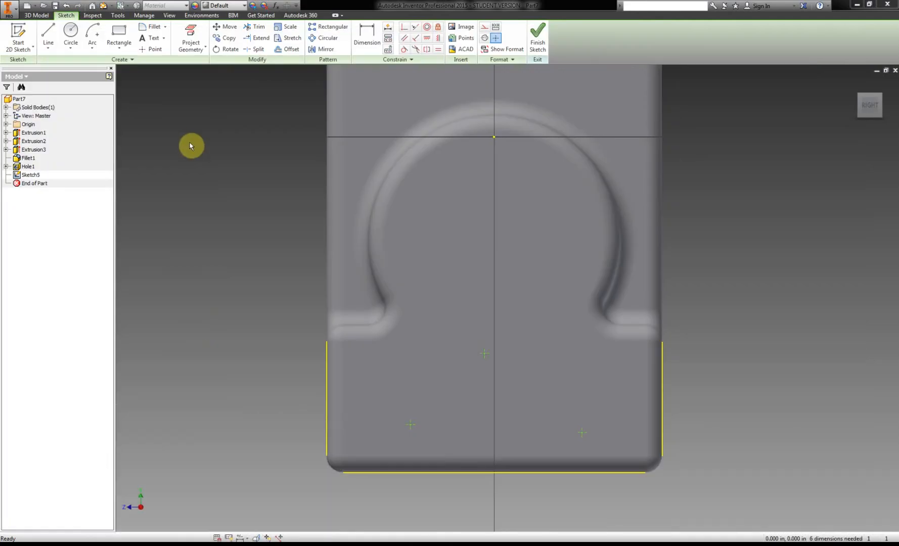
click(360, 41)
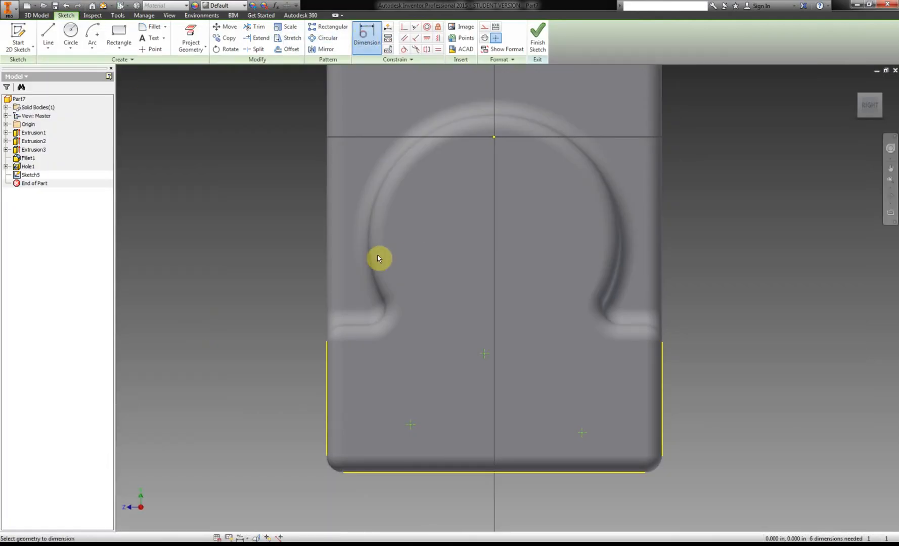
click(416, 474)
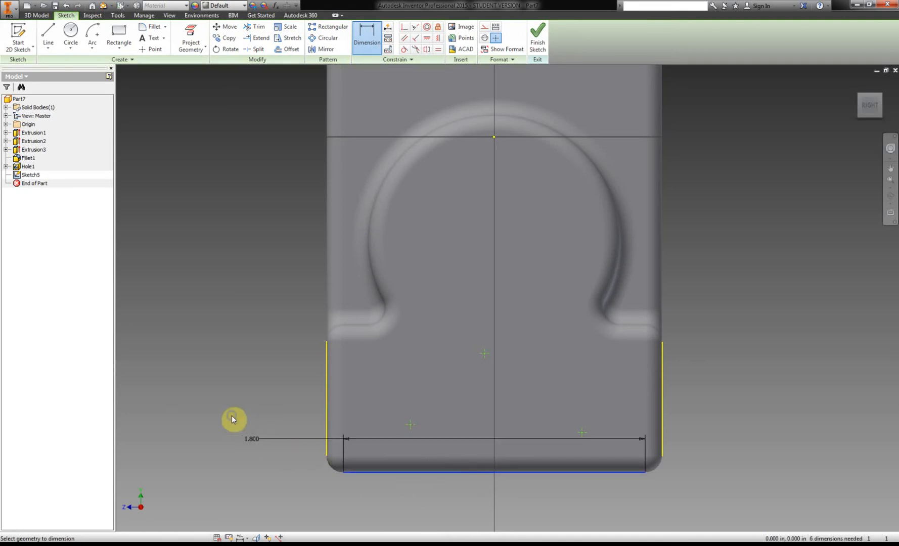
click(261, 410)
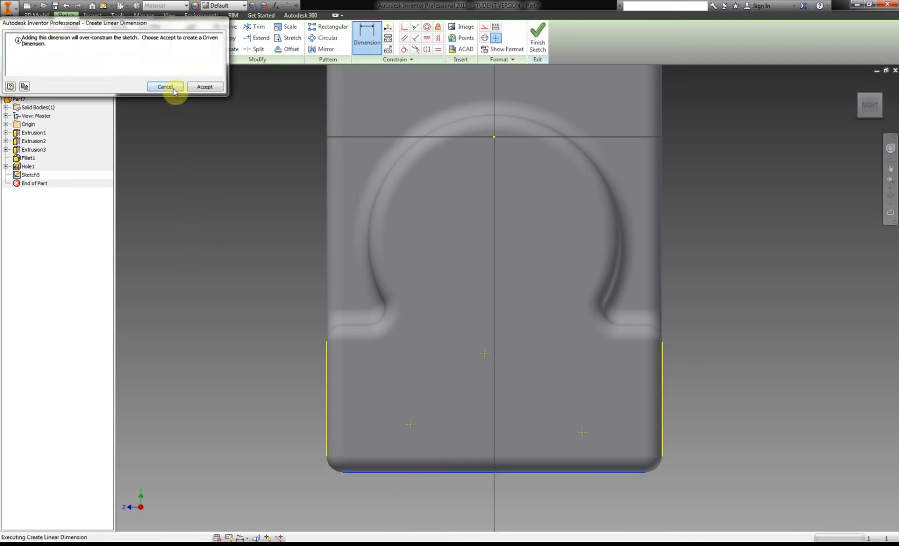
click(166, 87)
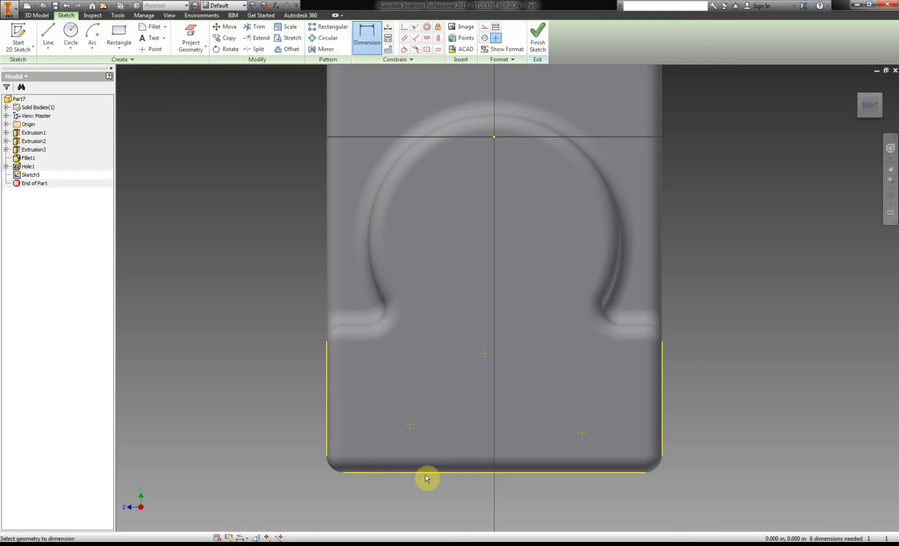
Dimension the lower-left point 0.125 in above the front face's bottom edge.
click(412, 426)
click(415, 472)
click(257, 446)
text(.125)
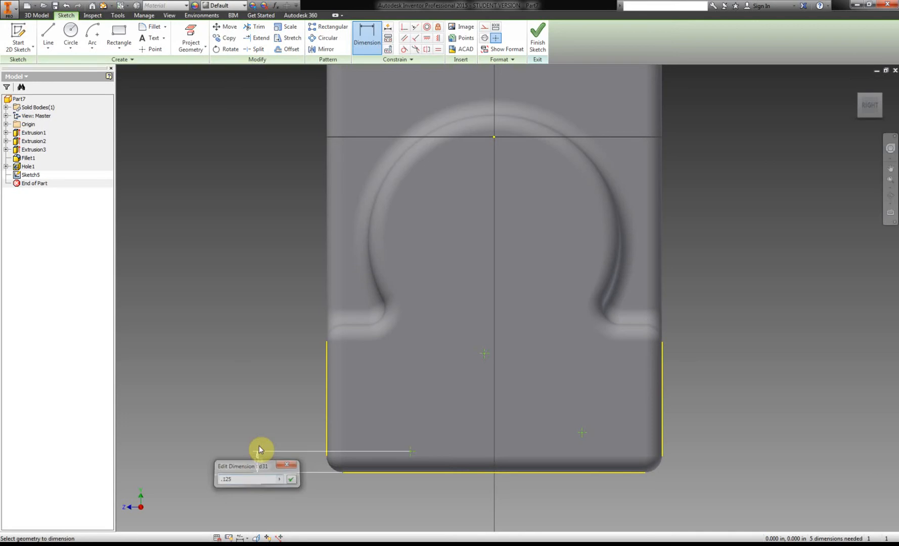
key(Return)
Dimension the lower-right point 0.125 in above the front face's bottom edge.
click(582, 433)
click(589, 471)
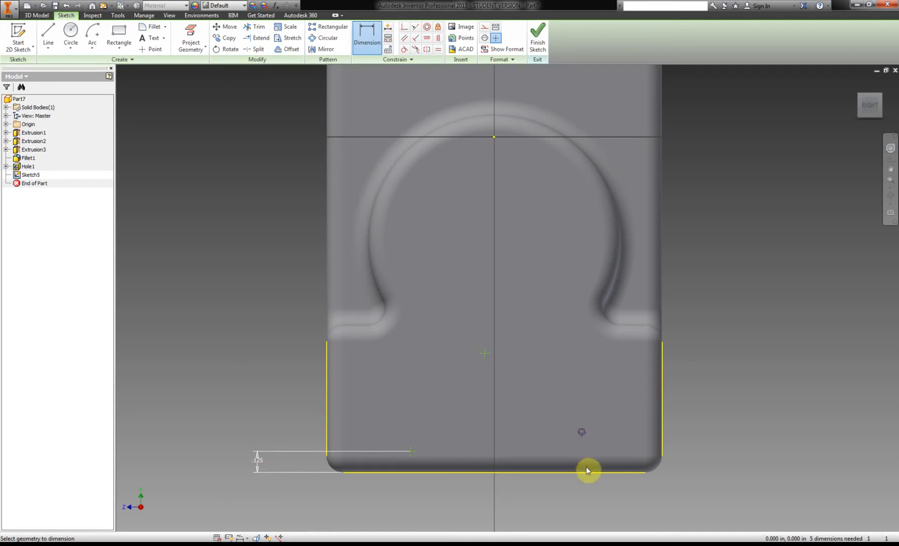
click(727, 448)
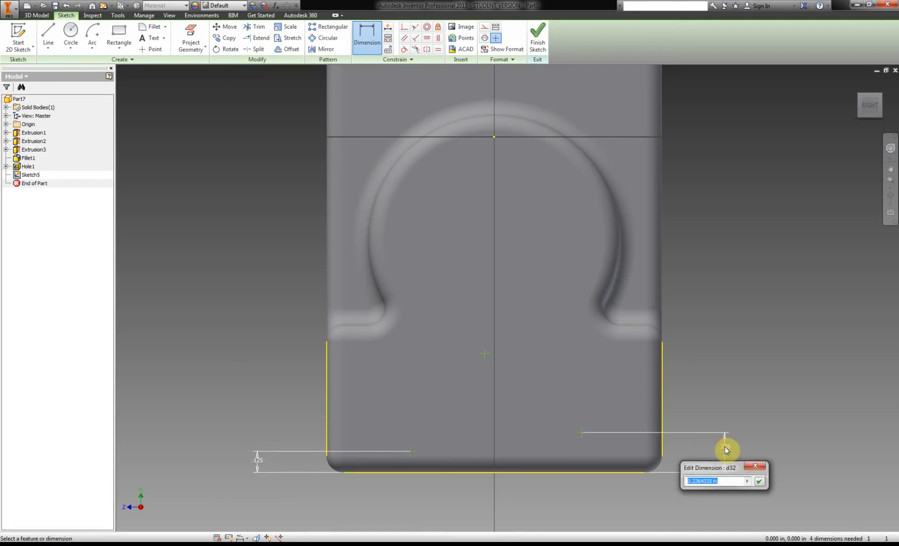
text(.)
key(Return)
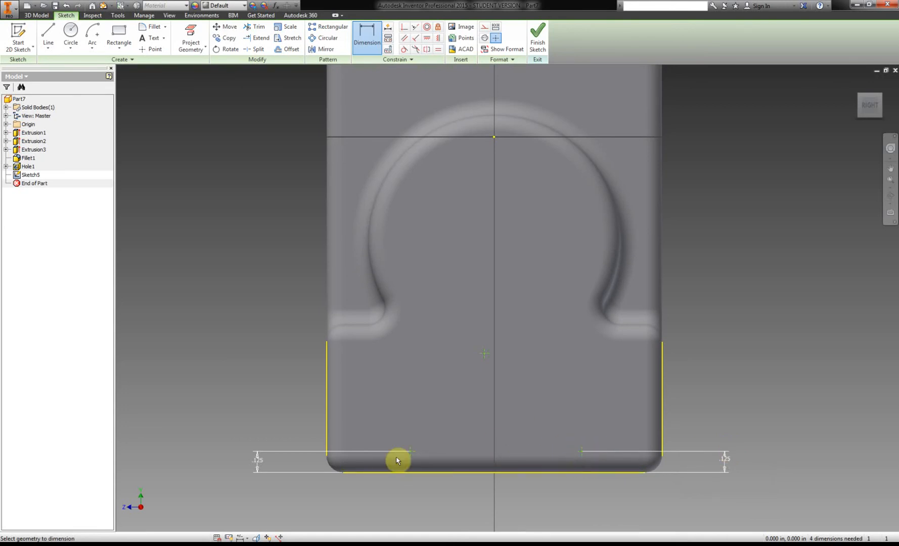
Check the middle hole's height in the PDF handout and dimension the middle point 0.625 in above the bottom edge.
click(197, 544)
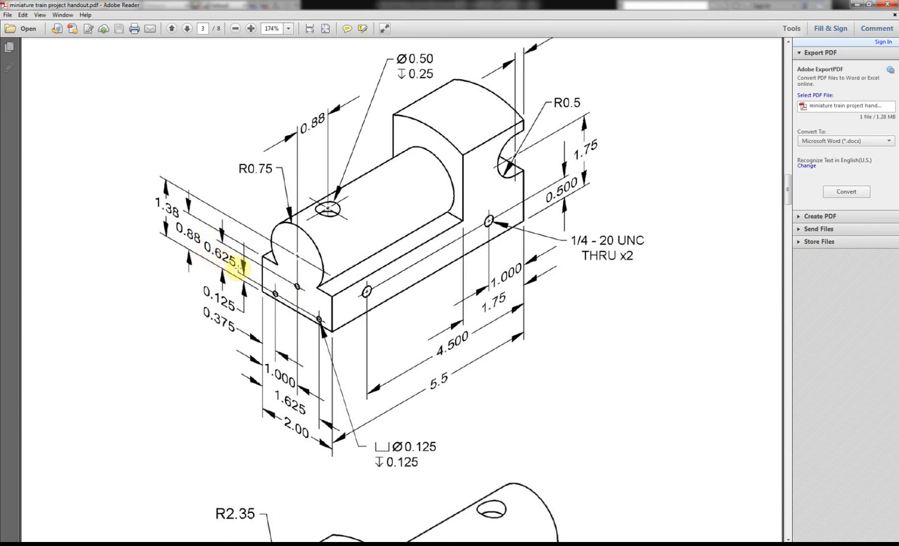
click(195, 544)
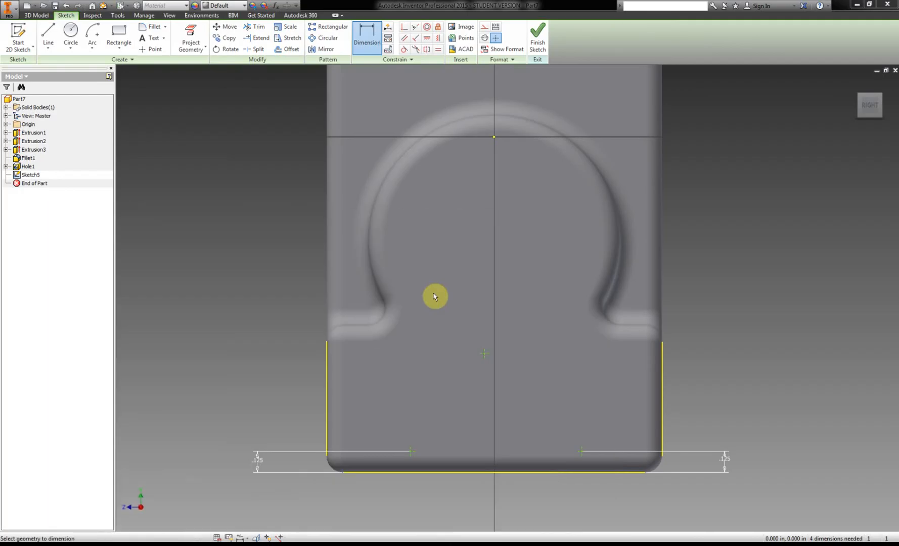
click(484, 358)
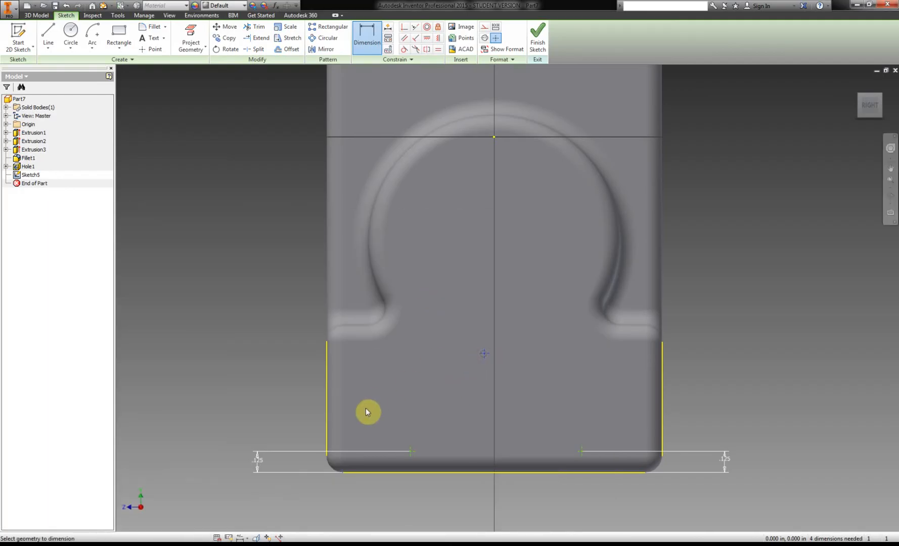
click(437, 473)
click(191, 429)
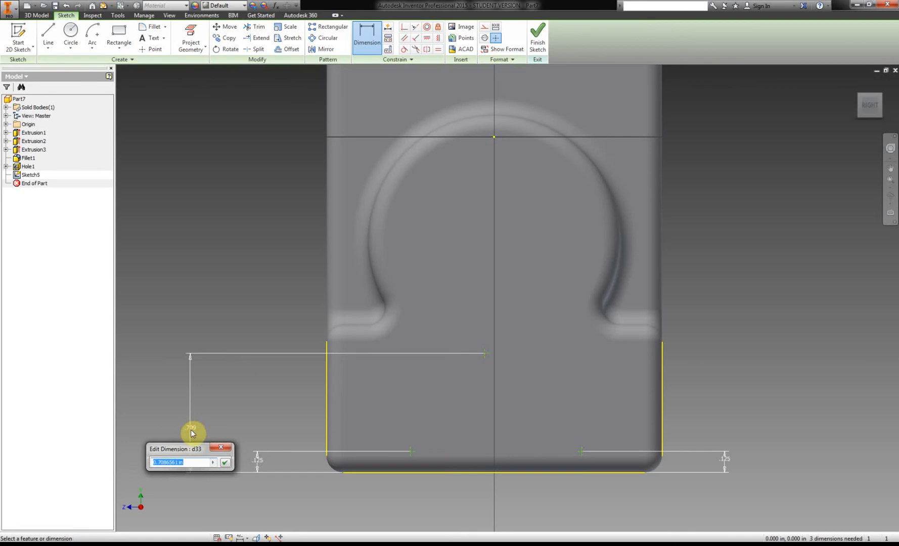
text(.625)
key(Return)
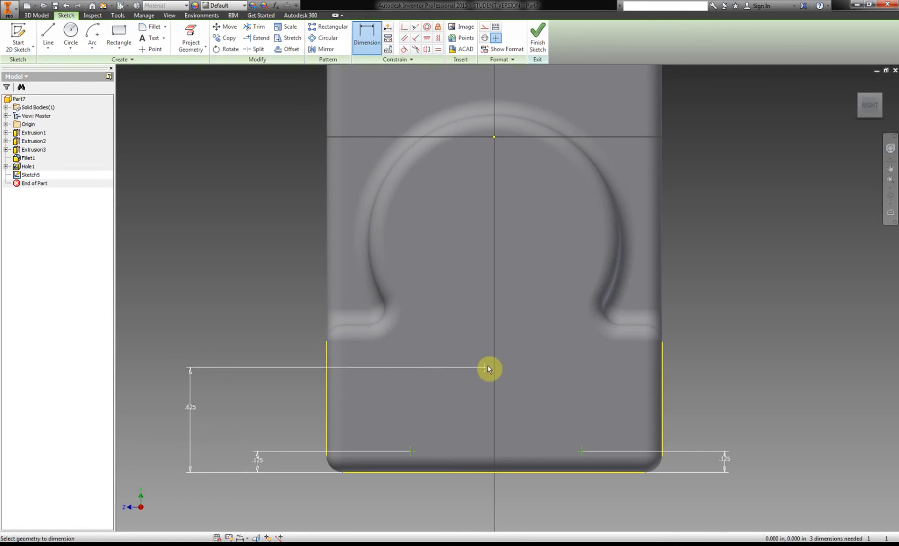
Dimension the middle point 1 in from the front face's left side edge.
click(328, 421)
click(377, 502)
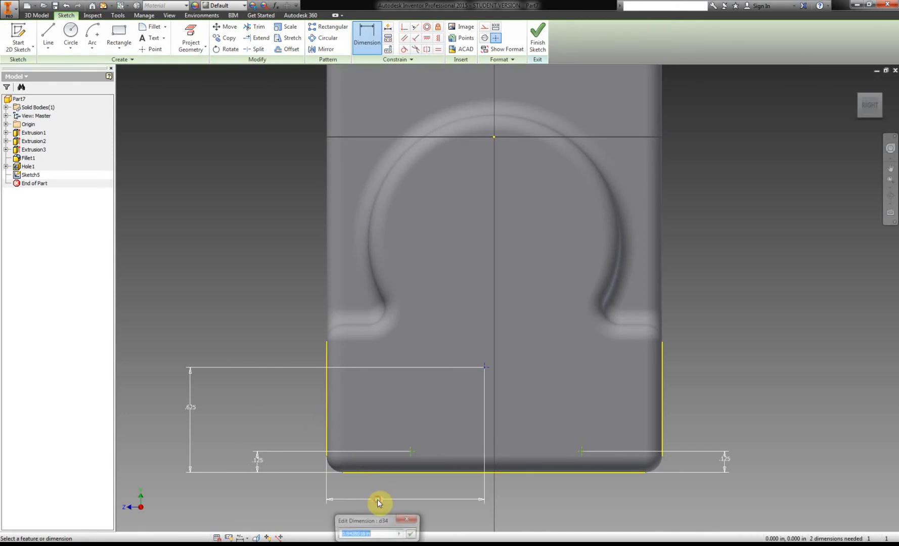
text(1)
key(Return)
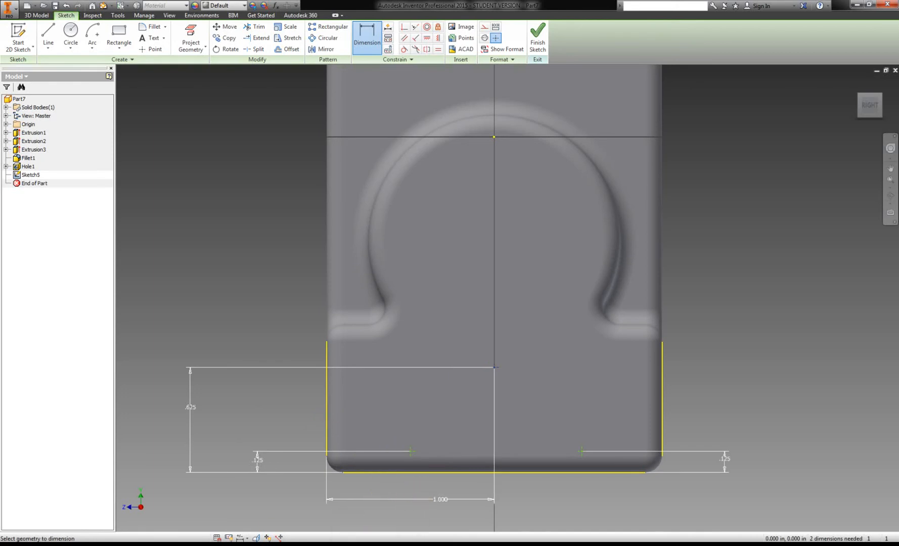
Check the horizontal spacing in the PDF handout and dimension the lower-right point 1.625 in from the front face's left side edge.
click(177, 544)
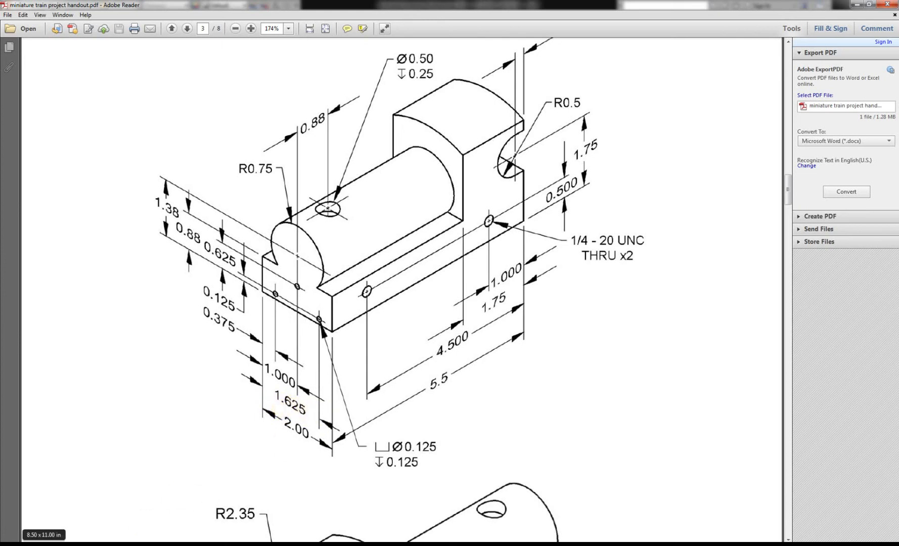
click(130, 545)
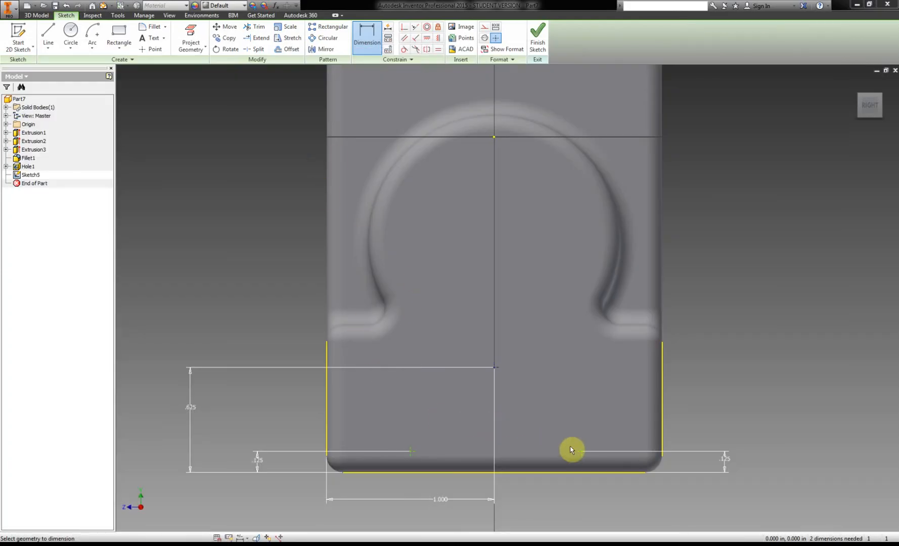
click(582, 452)
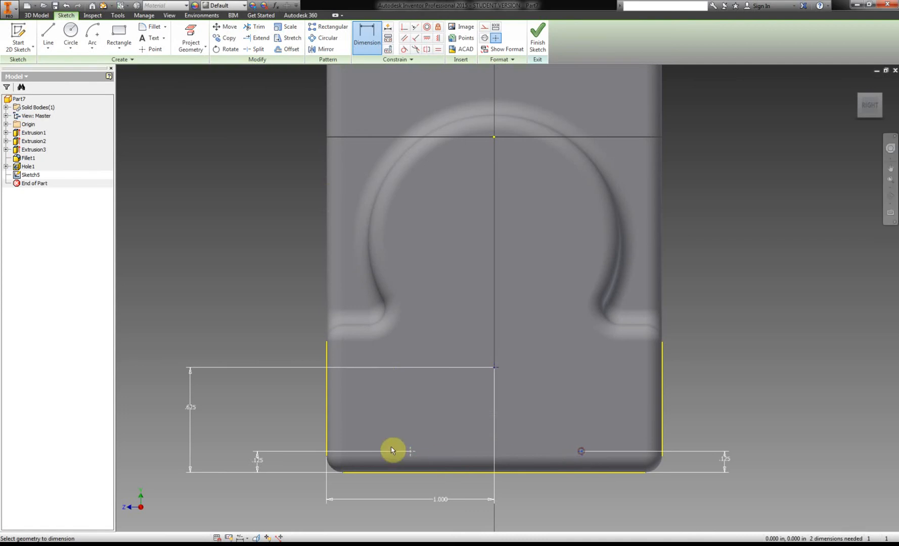
click(330, 433)
click(454, 323)
text(1.325)
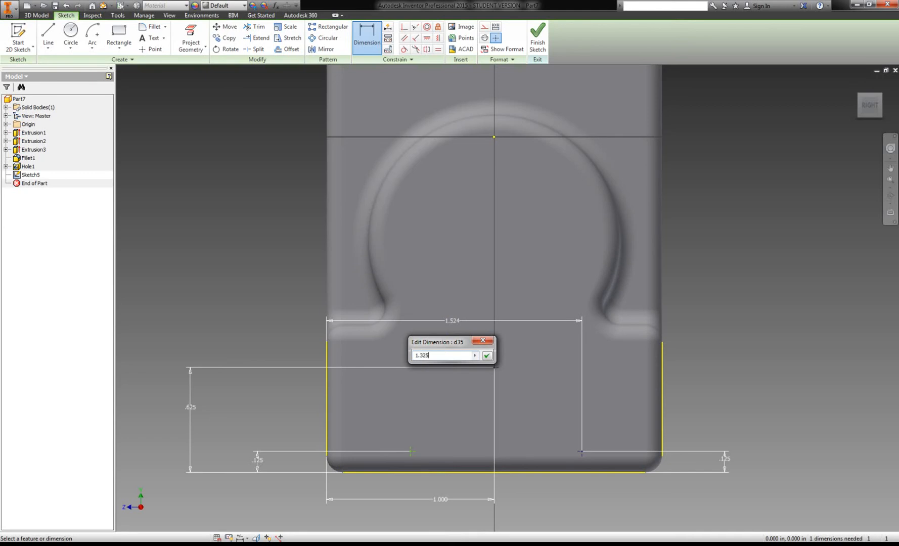
key(Return)
double_click(448, 321)
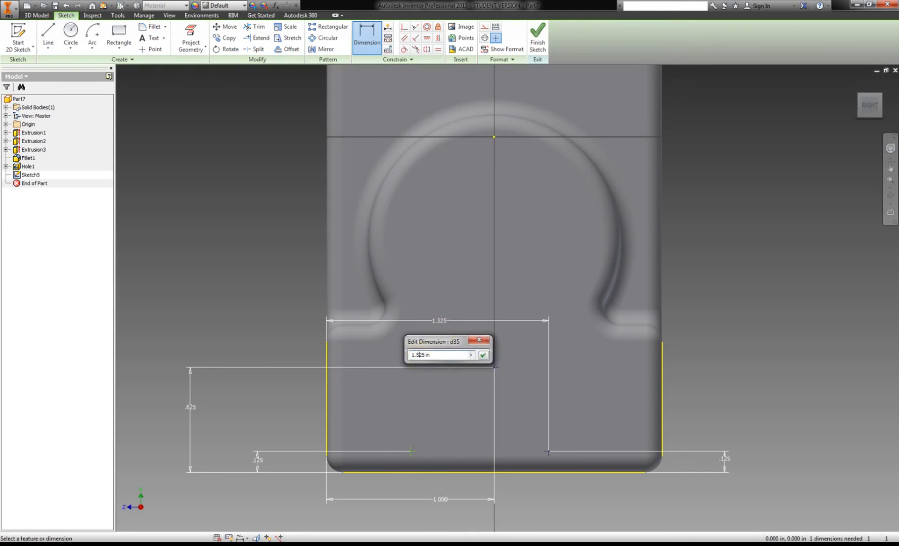
key(Return)
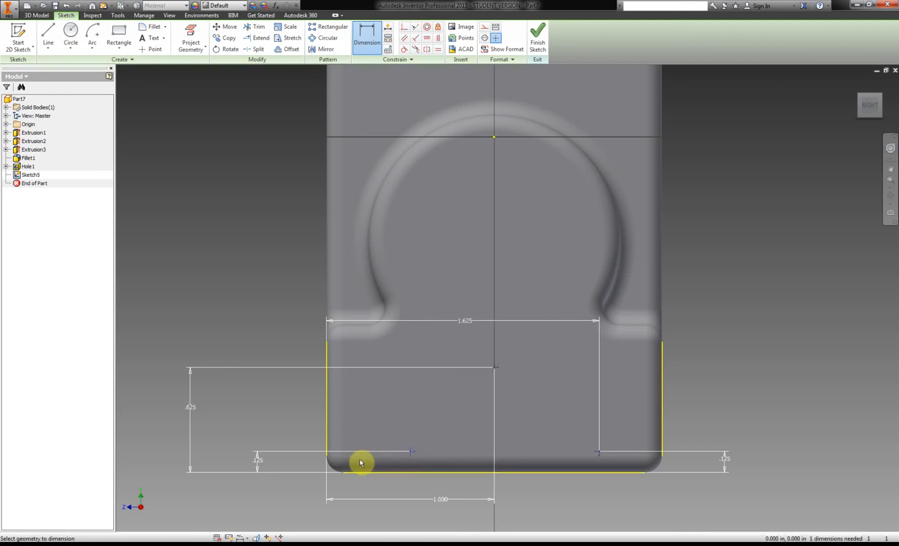
Dimension the lower-left point 0.375 in from the front face's left side edge and finish the sketch.
click(327, 439)
click(381, 408)
text(.375)
key(Return)
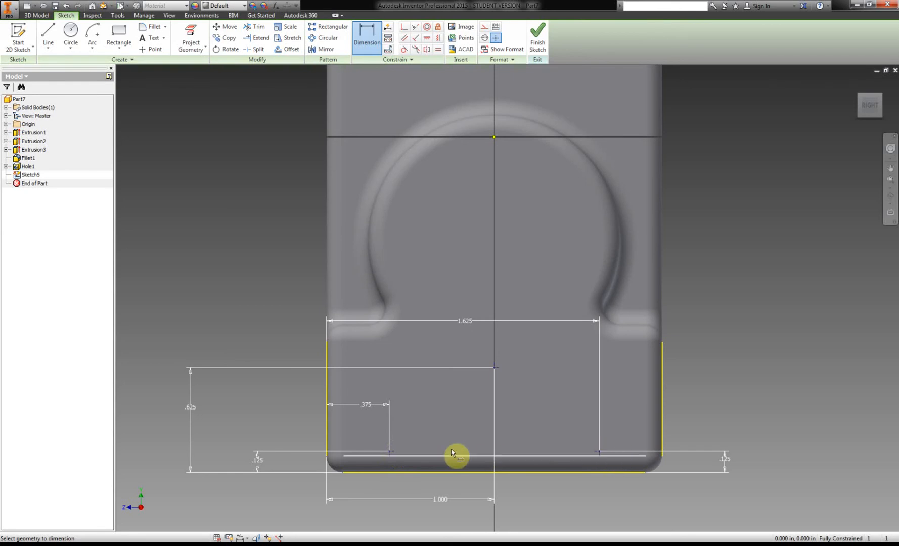
click(537, 37)
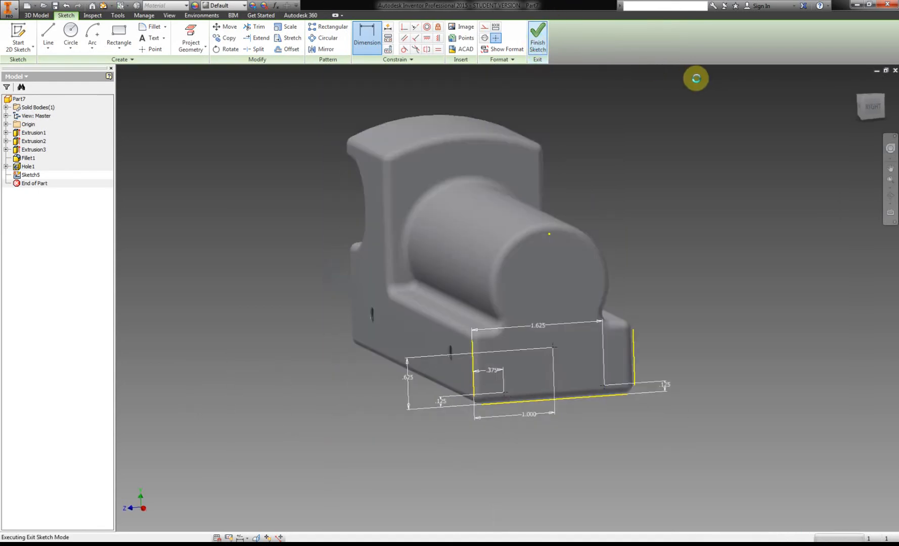
Start a Hole feature on the three front sketch points, using Distance termination and the simple hole type.
click(120, 34)
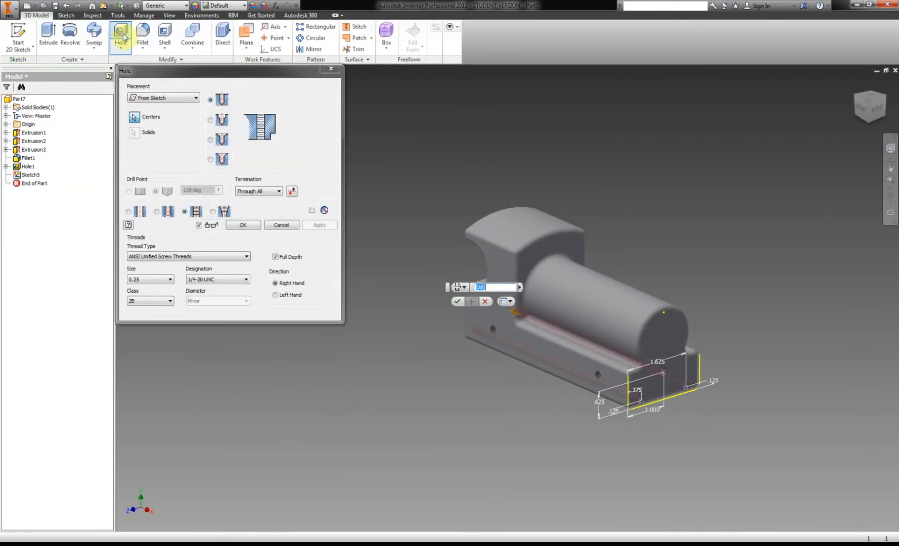
click(249, 193)
click(255, 198)
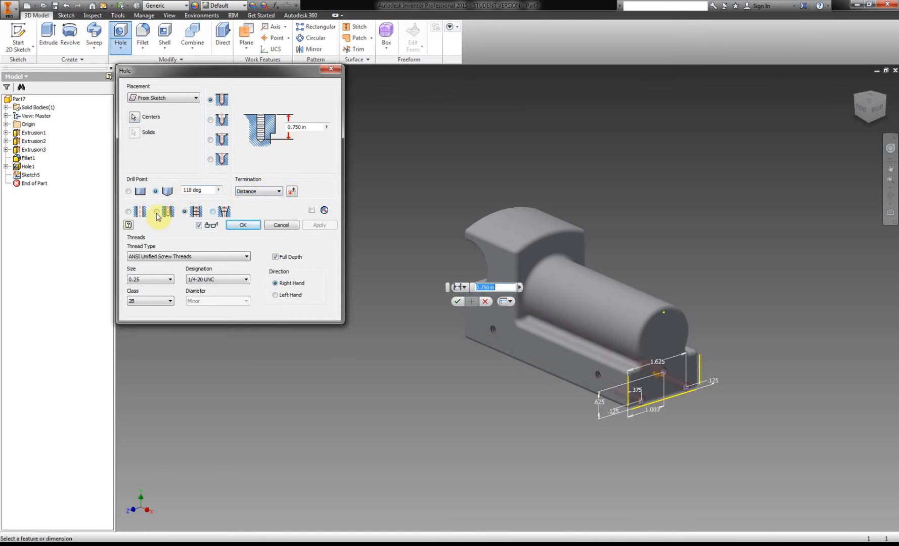
click(129, 212)
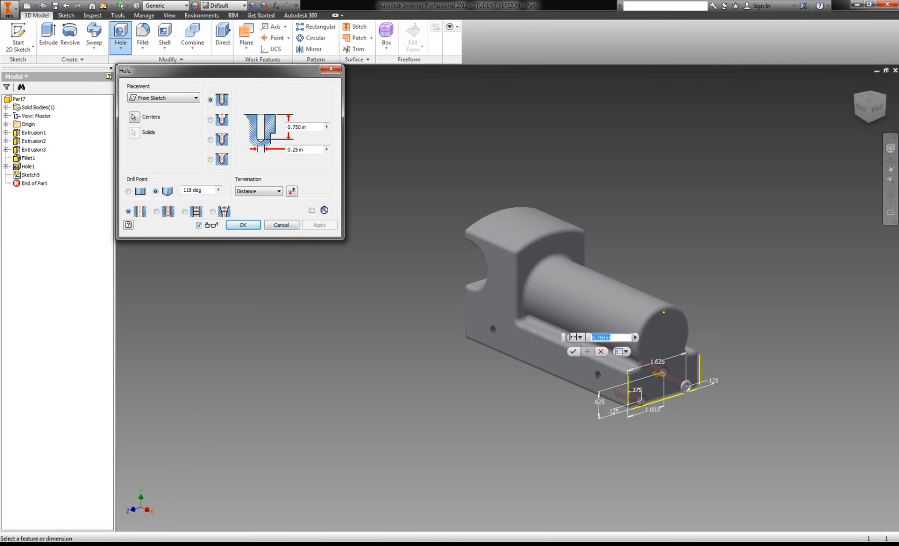
Check the hole callout in the PDF handout and create the front holes with 0.125 in diameter, 0.125 in depth and a flat drill point.
key(alt+Tab)
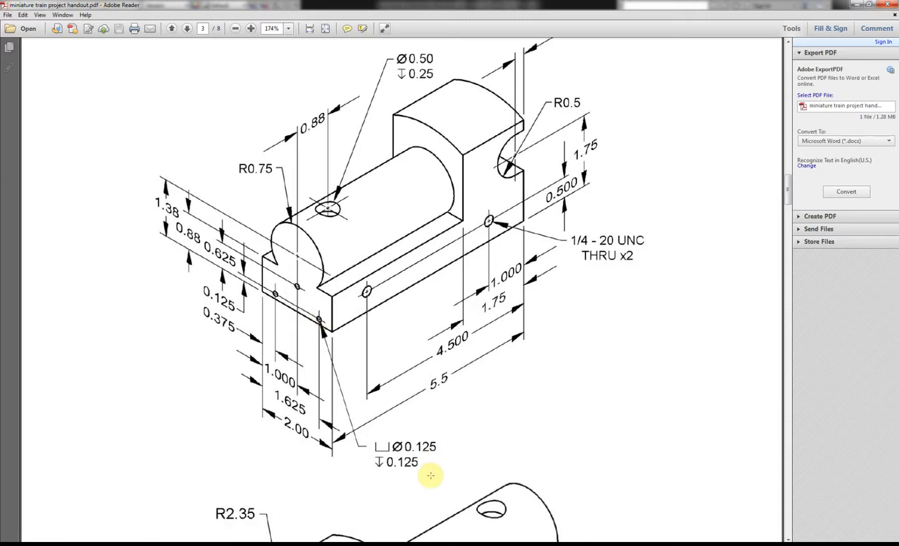
scroll(412, 466, down, 1)
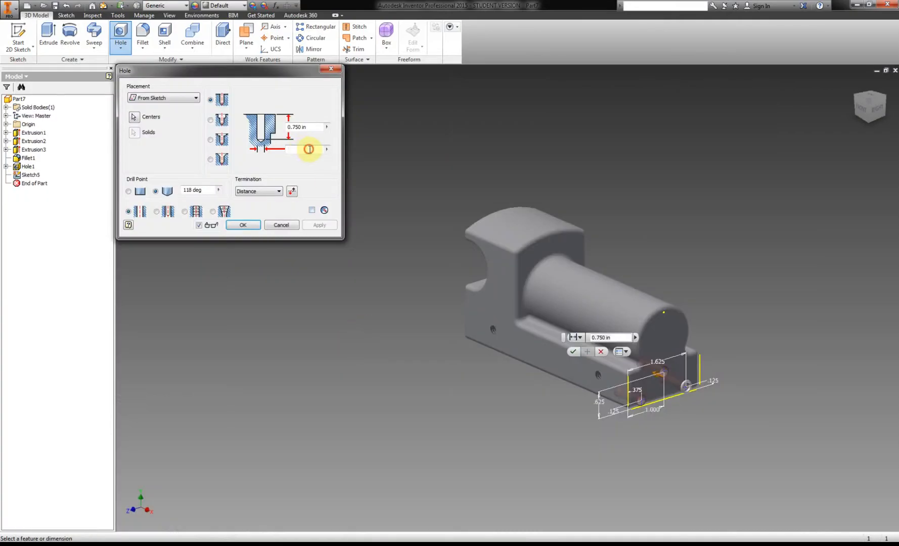
click(309, 149)
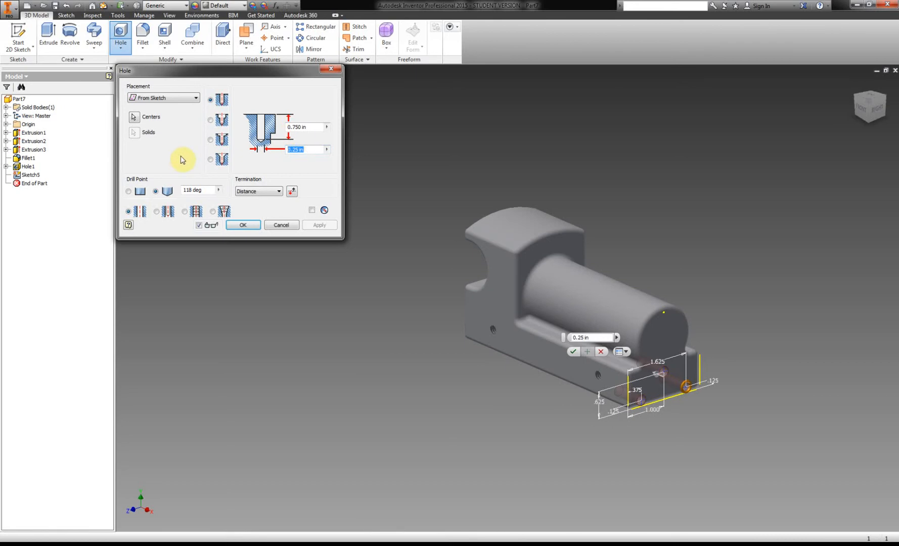
click(310, 126)
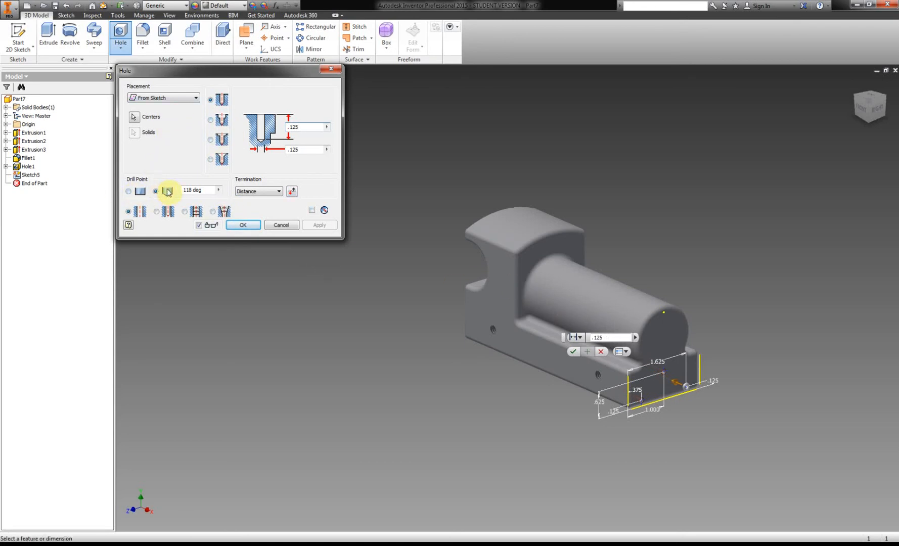
click(128, 191)
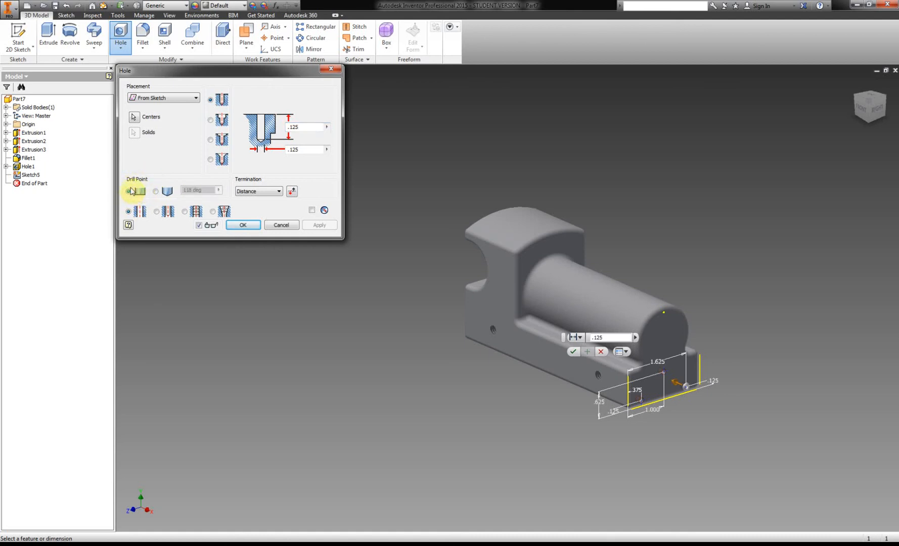
click(243, 225)
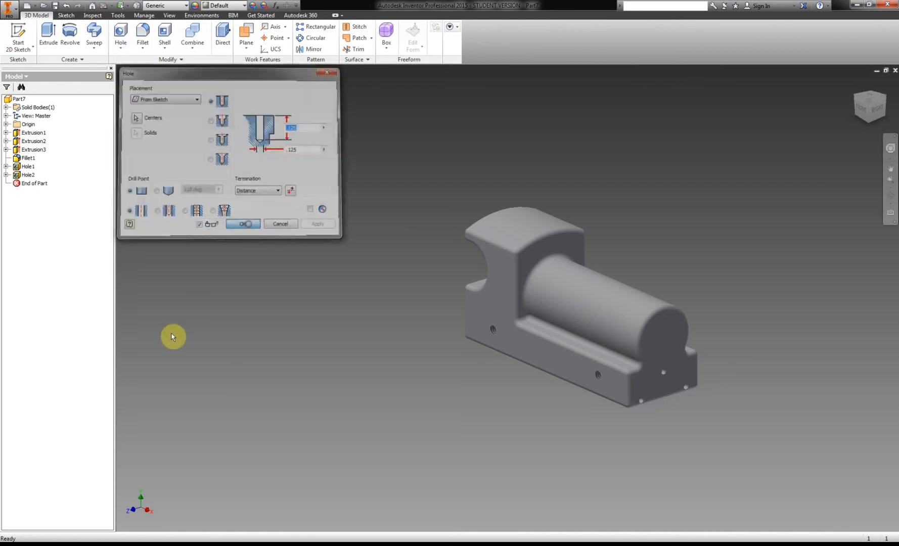
Start a sketch on the train body's lower rear face and project the face's left and bottom edges.
click(854, 96)
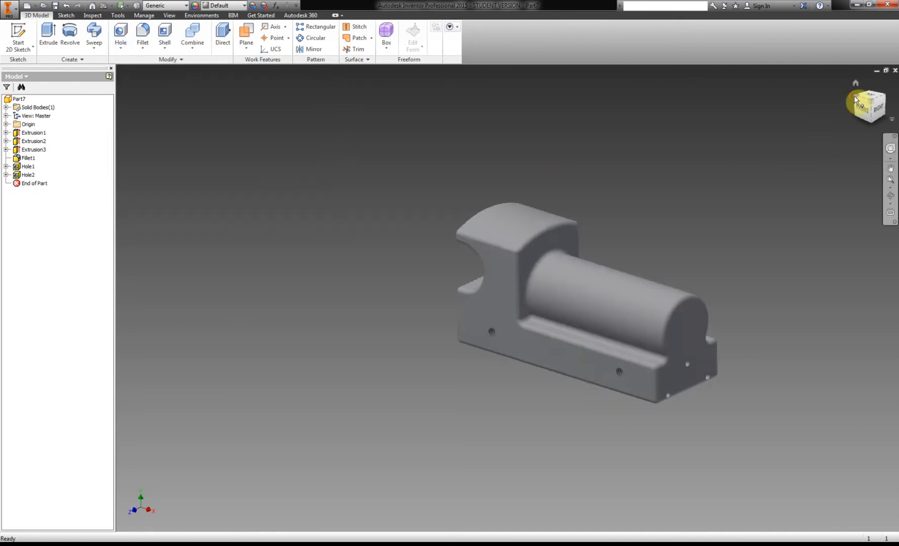
click(18, 38)
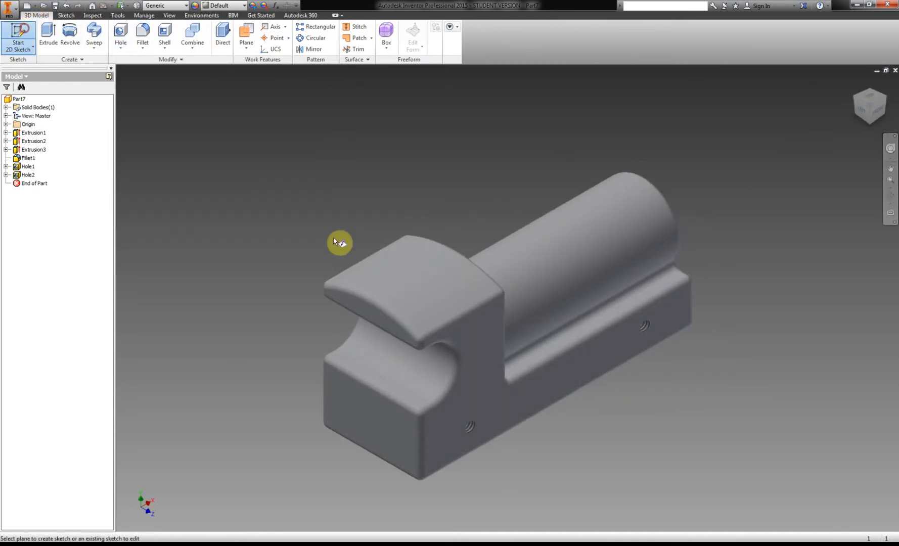
click(395, 423)
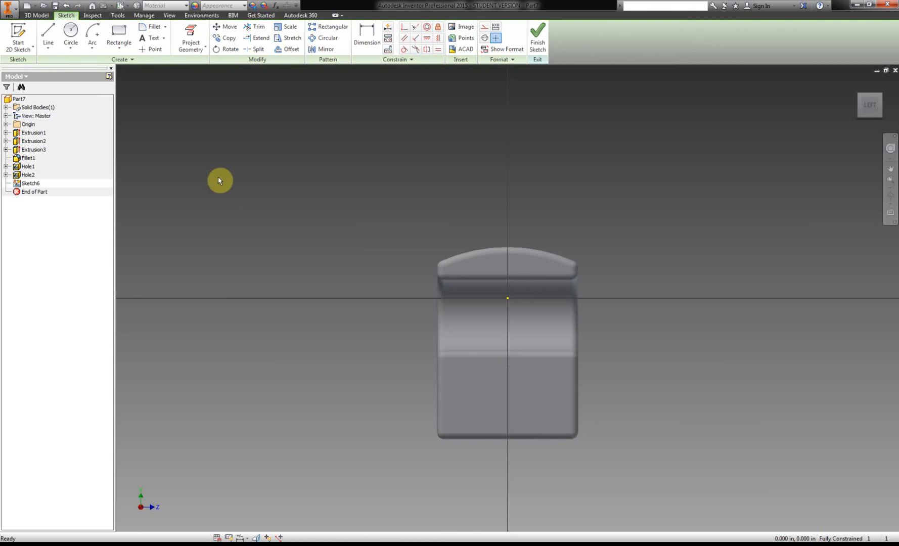
click(191, 36)
click(437, 403)
click(468, 441)
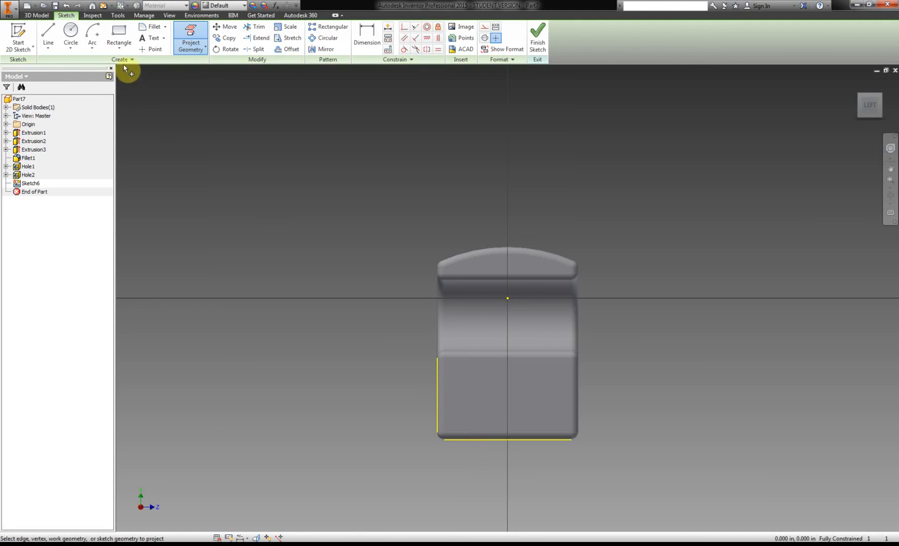
Place a point near the middle of the rear face and dimension it 1 in from the left edge.
click(152, 49)
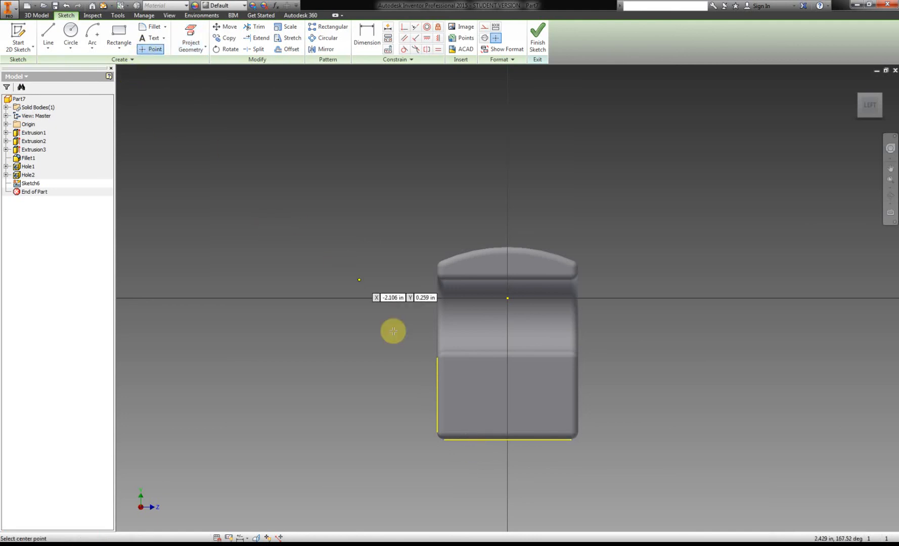
click(504, 403)
click(360, 38)
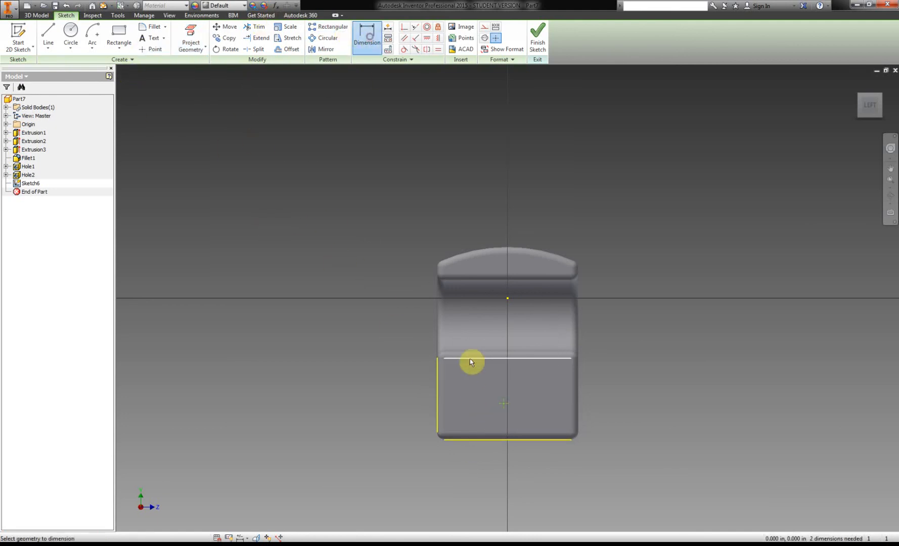
click(437, 413)
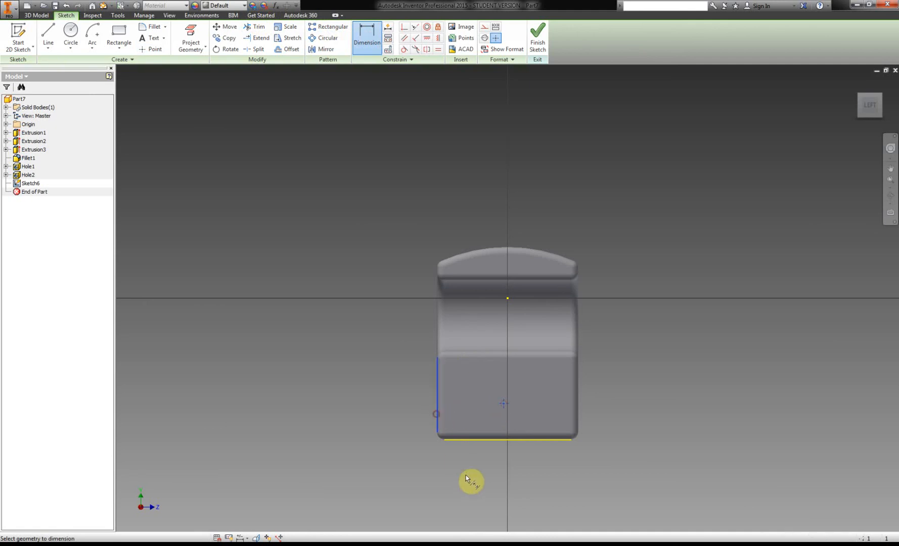
click(479, 482)
text(1)
key(Return)
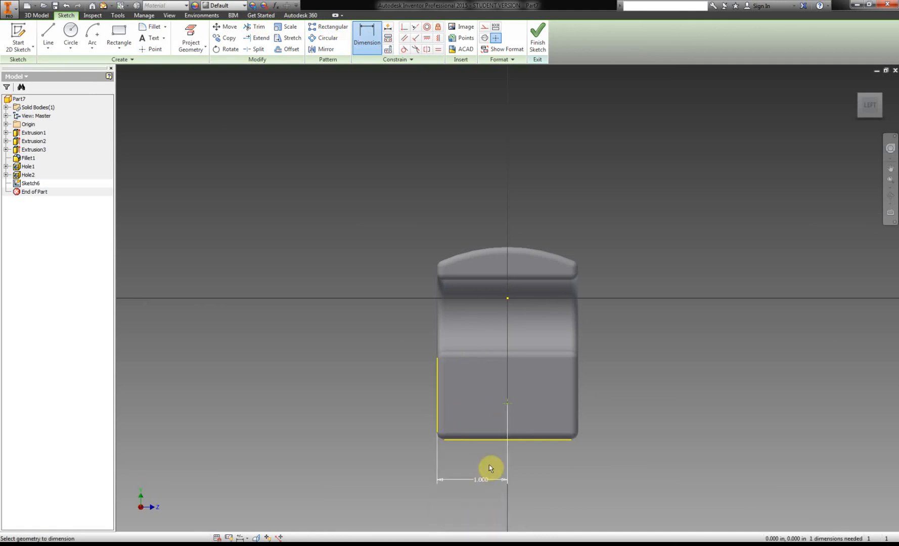
Dimension the point 0.375 in above the rear face's bottom edge.
click(506, 404)
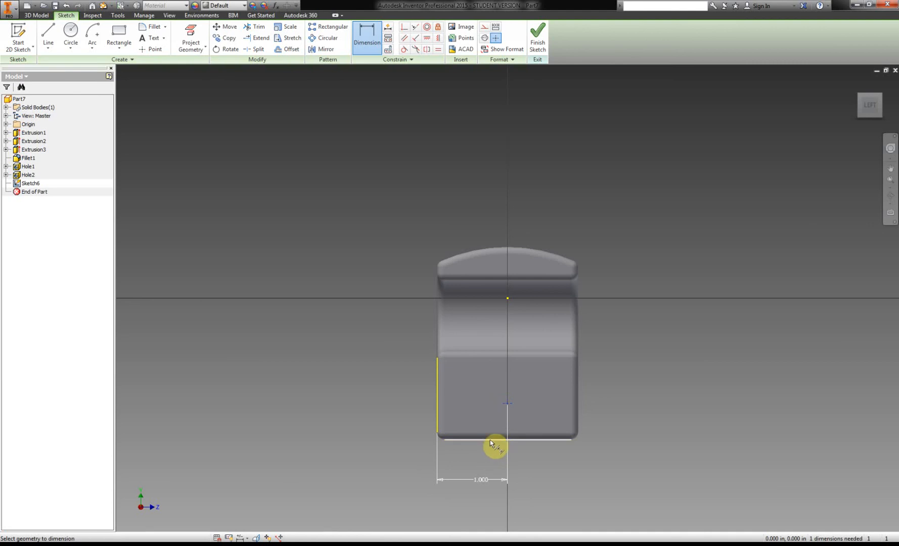
click(491, 440)
click(380, 435)
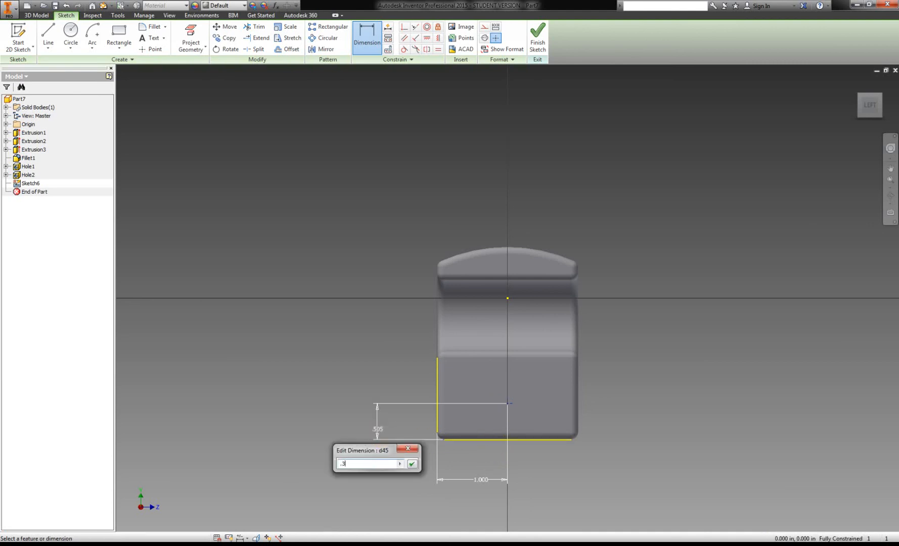
key(Return)
Check the rear hole's position in the PDF handout and finish the sketch.
click(167, 545)
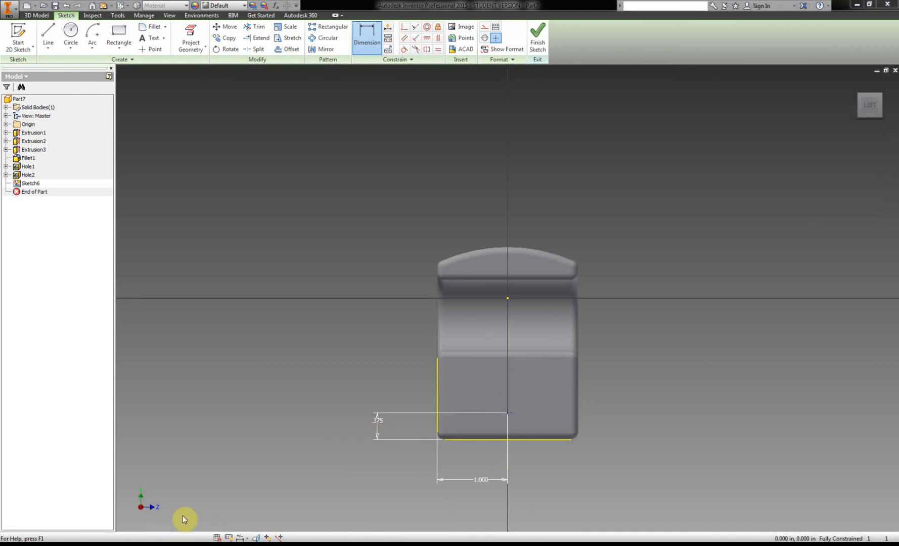
scroll(474, 357, down, 5)
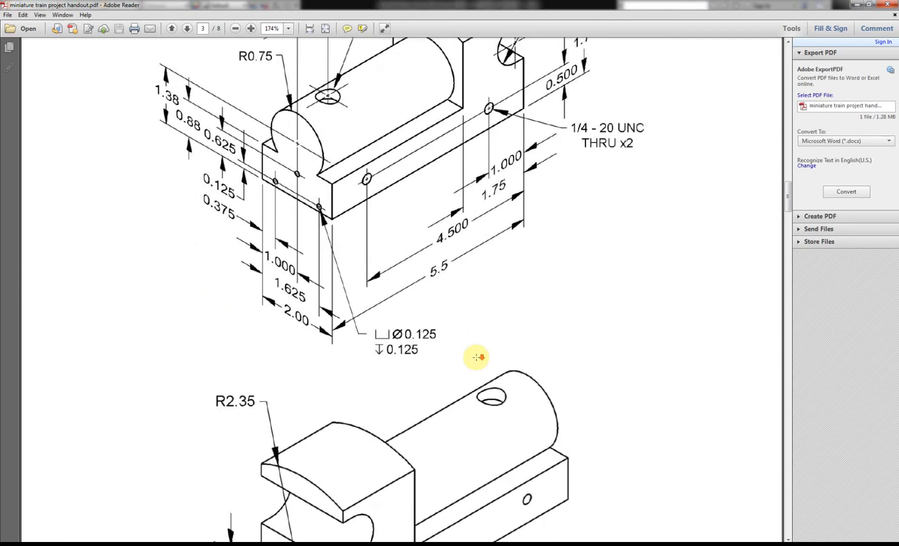
scroll(477, 353, down, 3)
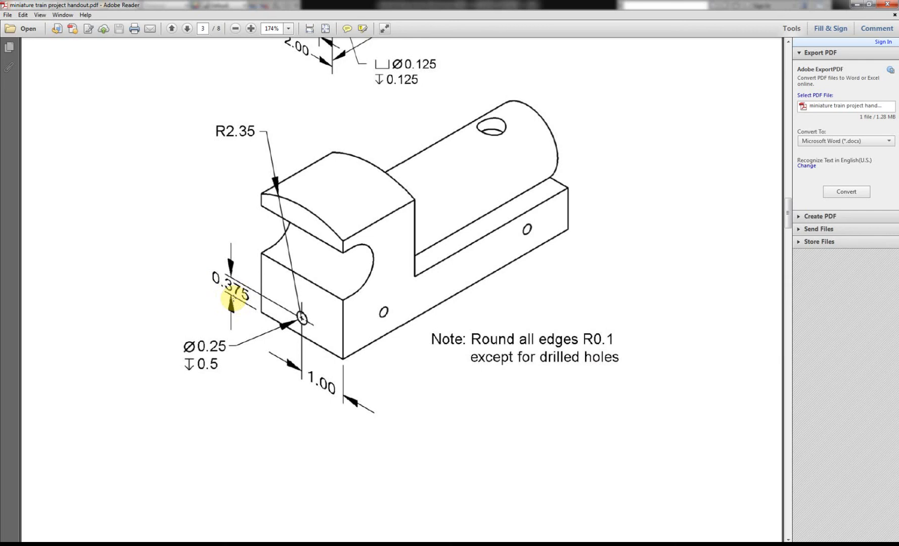
click(141, 545)
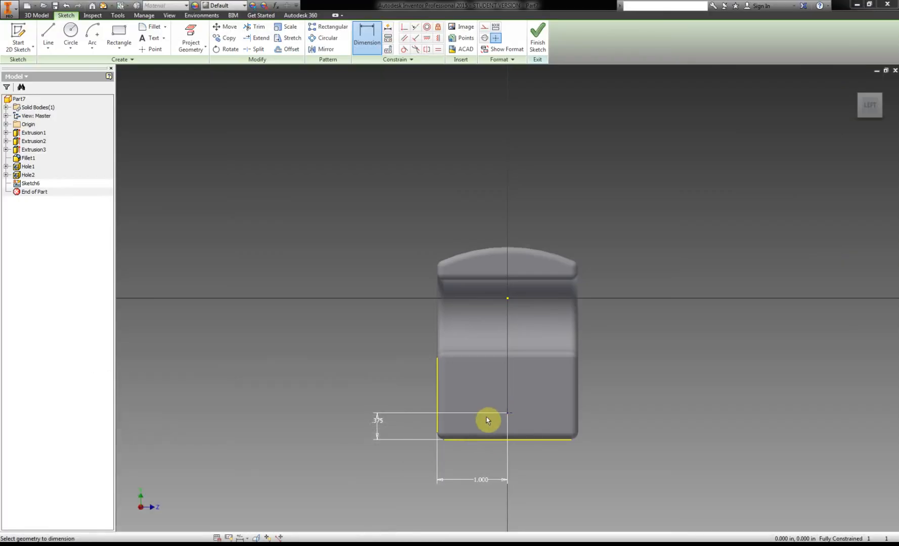
click(526, 39)
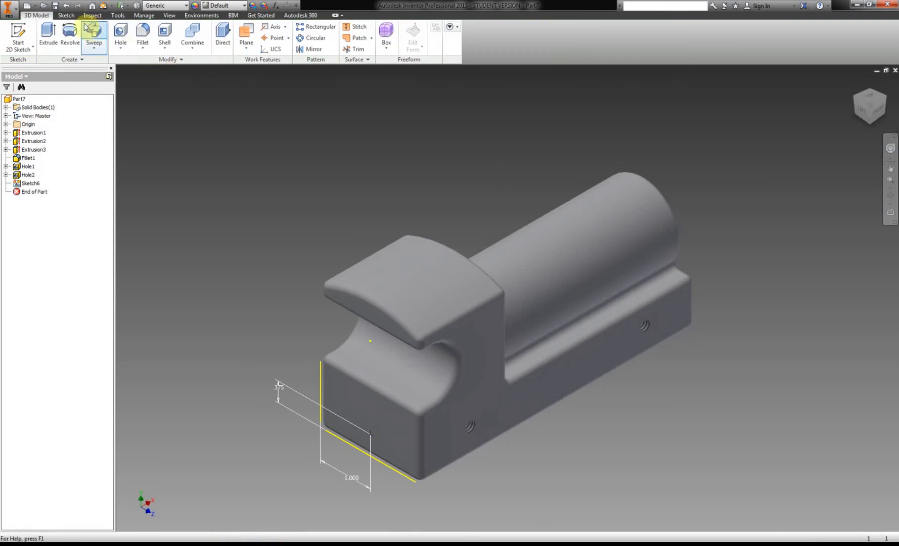
Check the rear hole size in the PDF handout and cut a 0.25 in diameter, 0.5 in deep hole at the rear sketch point.
click(121, 31)
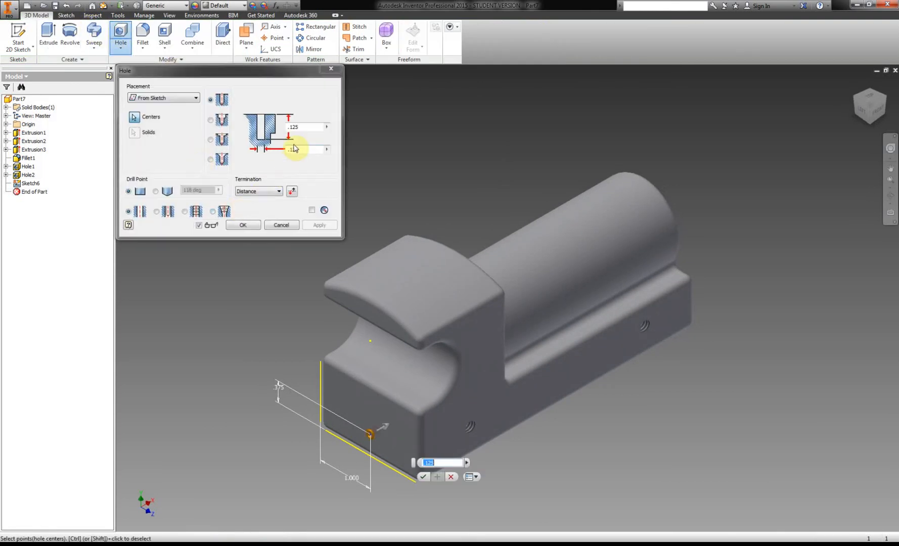
key(alt+Tab)
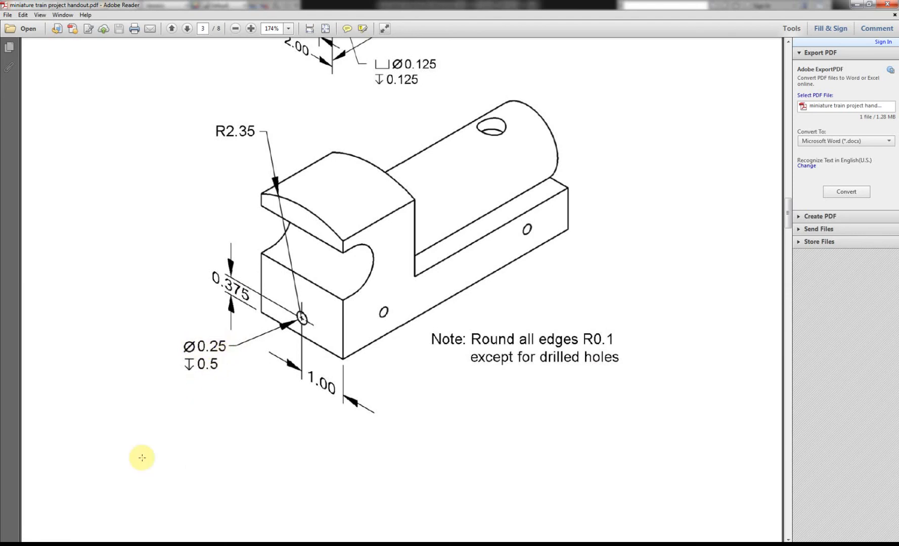
click(136, 545)
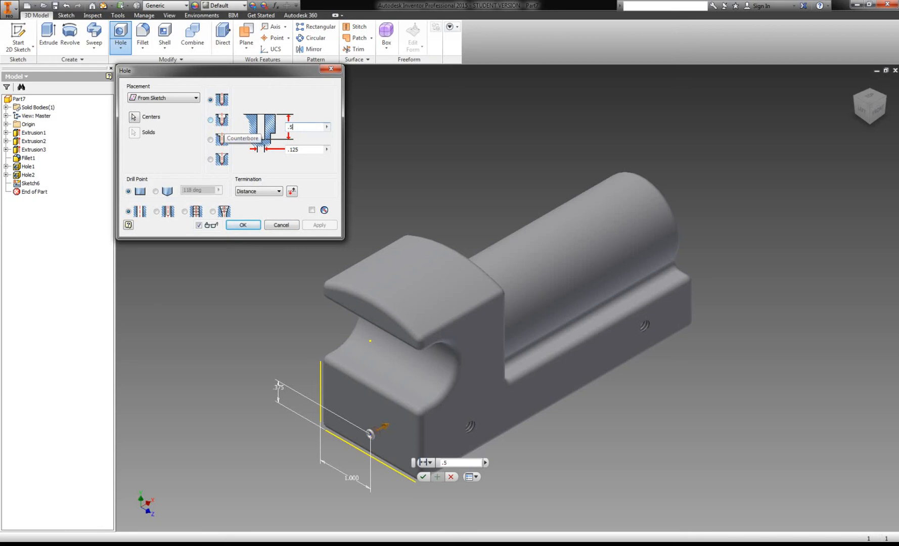
click(296, 149)
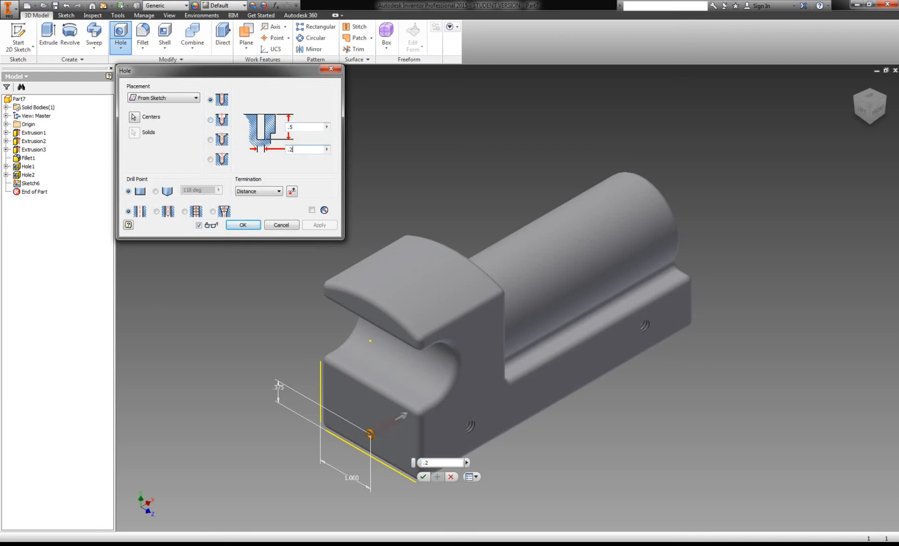
click(244, 225)
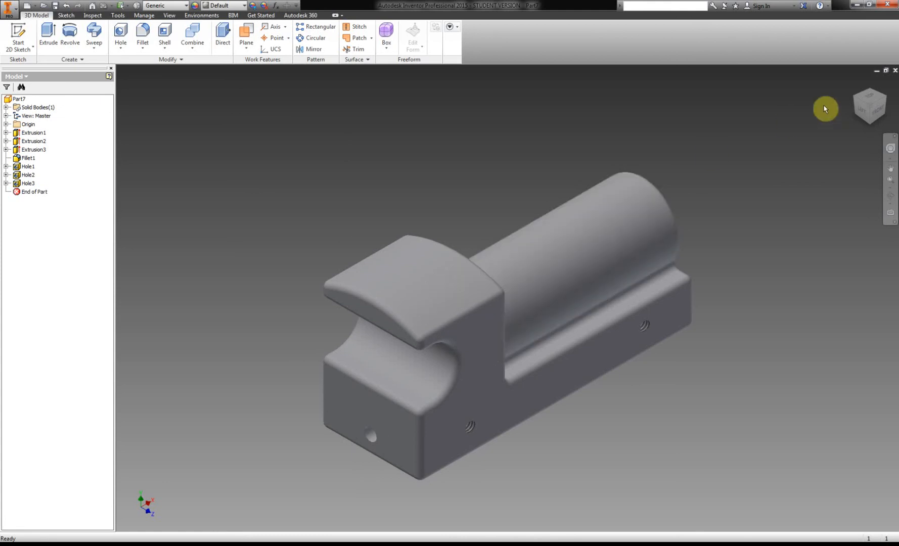
Create a work plane tangent to the top of the cylindrical boiler and parallel to the train body's bottom face.
click(888, 98)
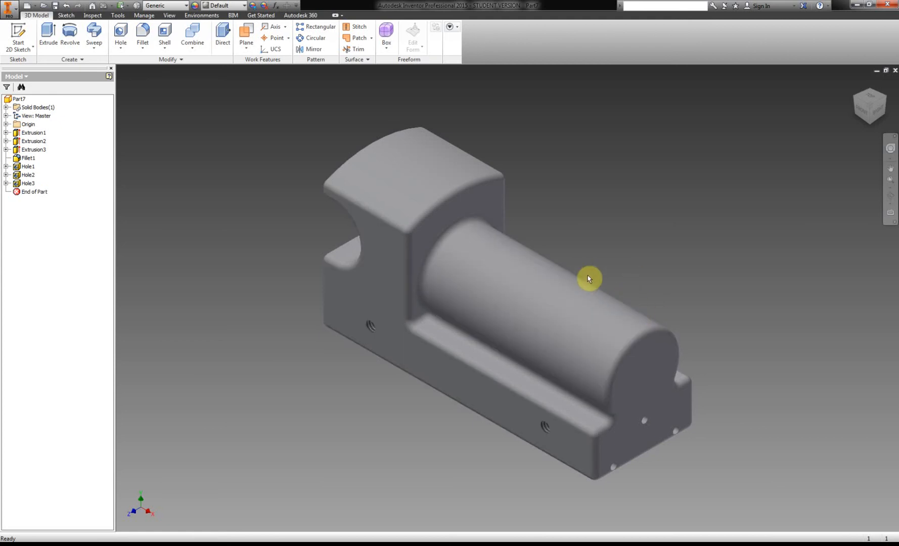
click(245, 34)
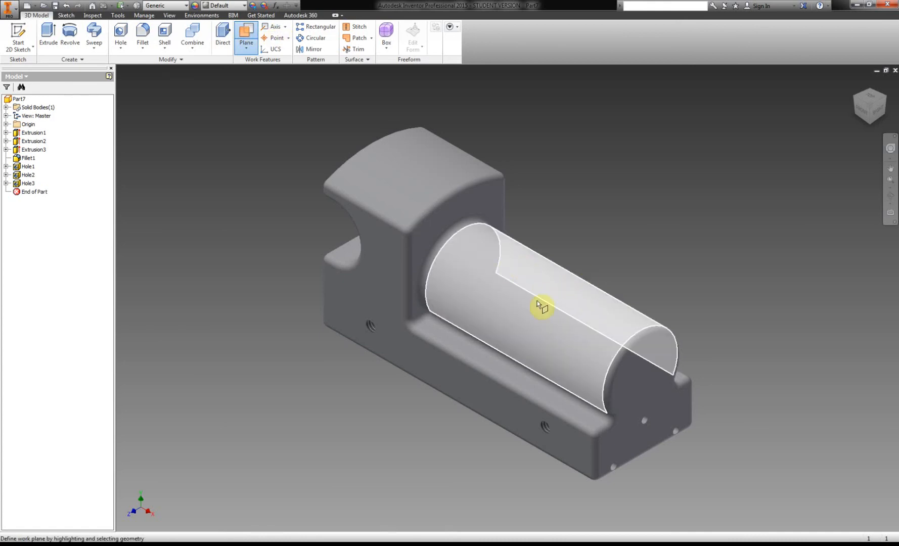
click(587, 297)
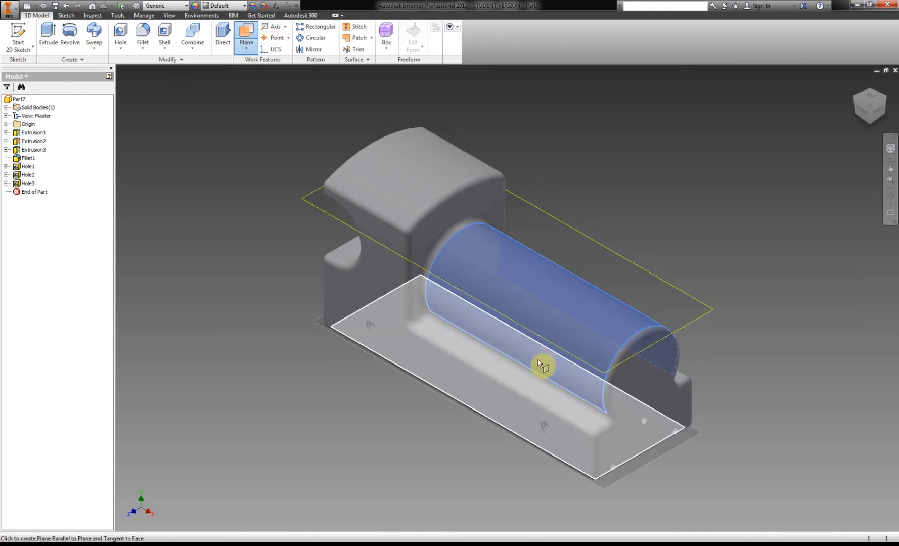
click(538, 361)
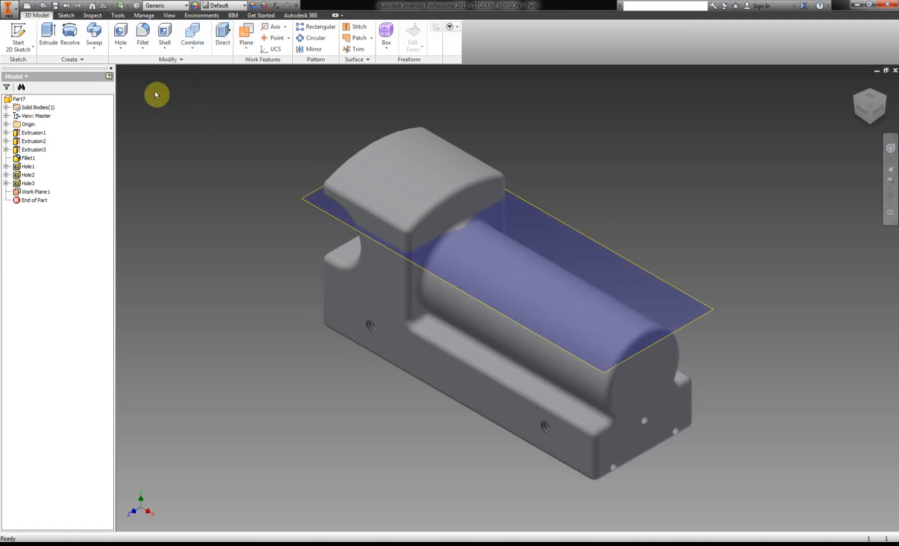
Start a sketch on the tangent work plane and project the body's front edge and both long side edges.
click(18, 30)
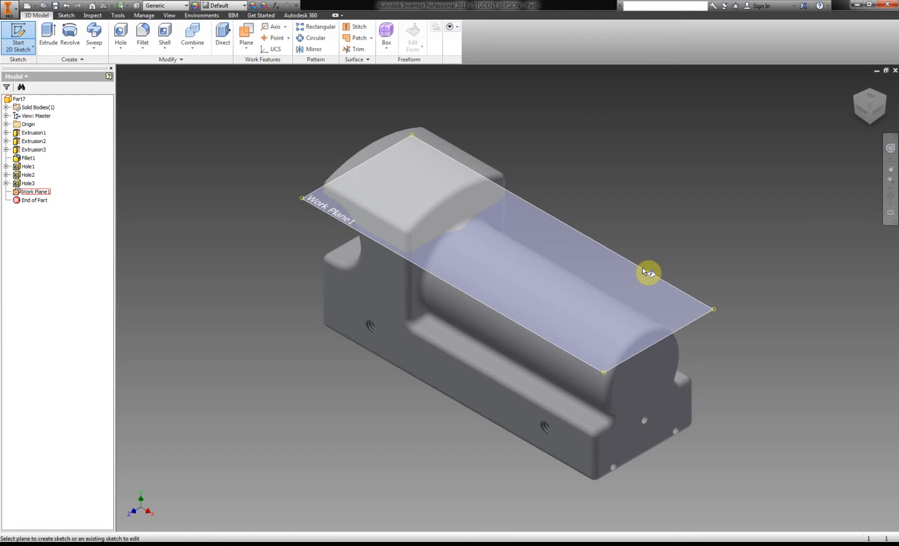
click(642, 270)
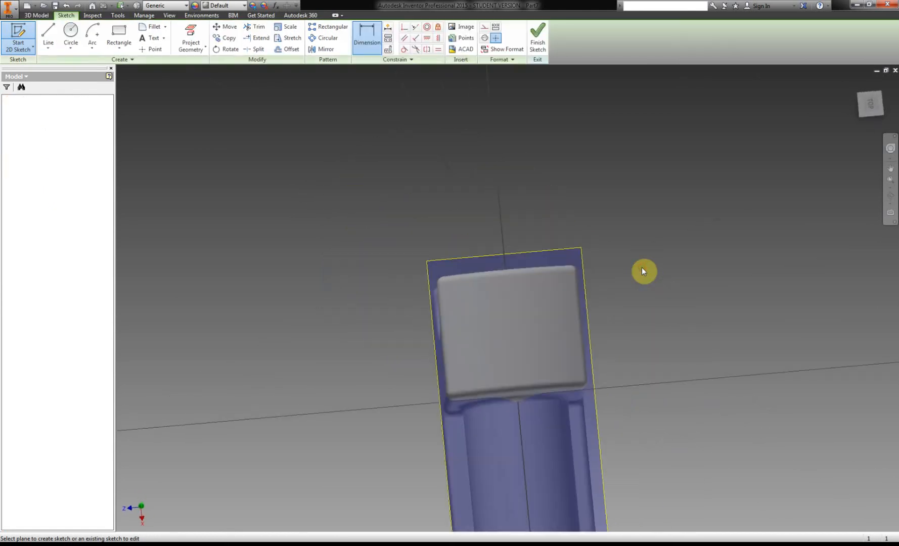
scroll(631, 298, down, 6)
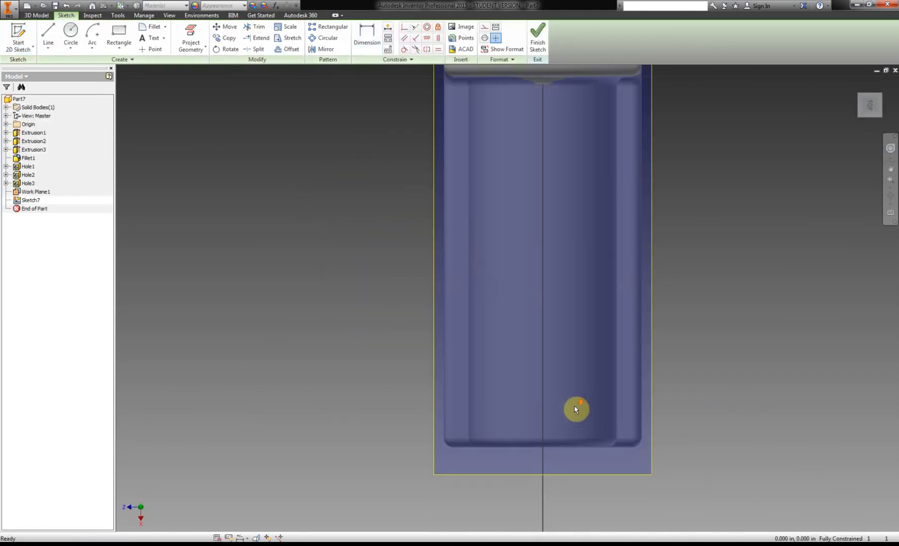
click(188, 36)
click(546, 448)
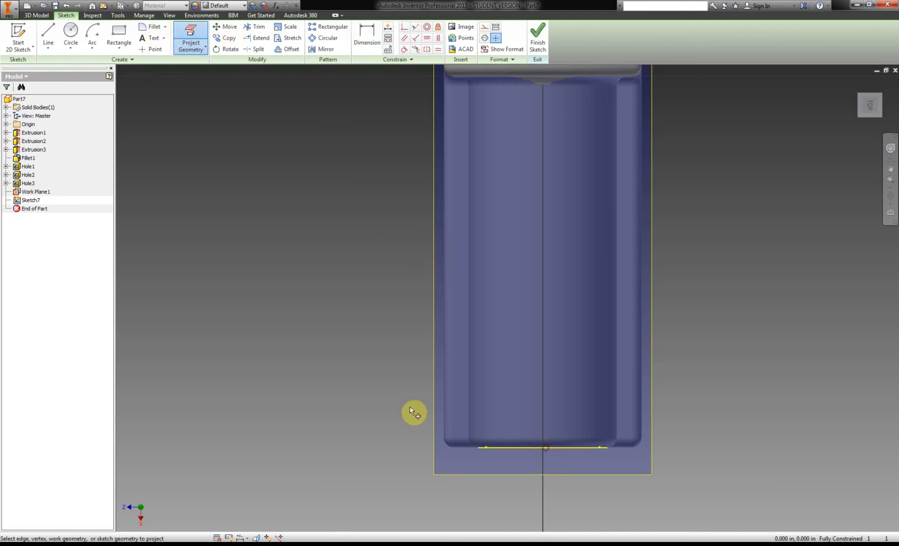
click(443, 400)
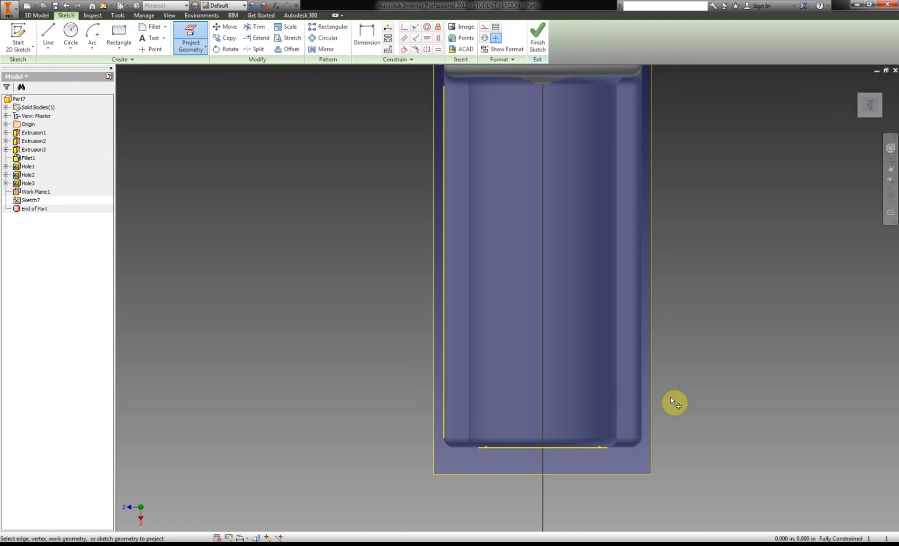
click(649, 405)
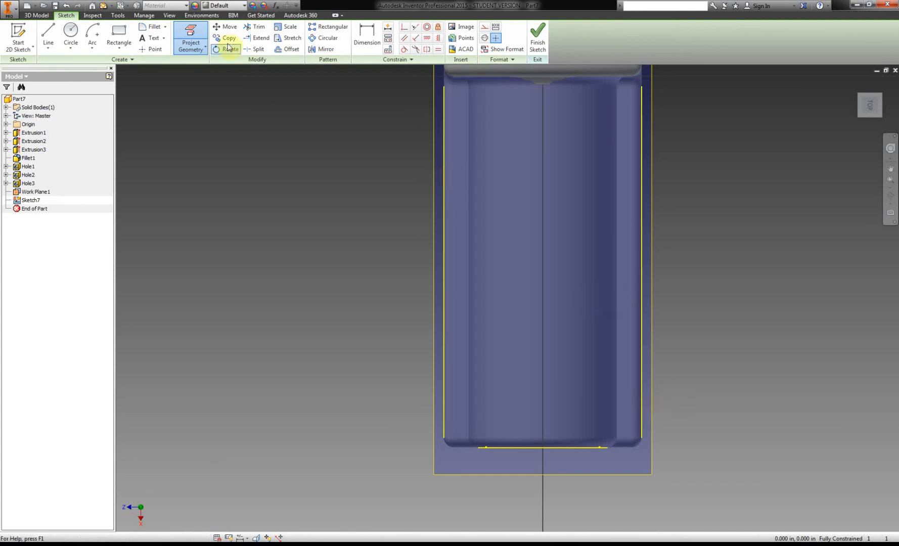
Place a point on the boiler near its front end and dimension it 1 in from the right projected side edge.
click(151, 51)
click(549, 371)
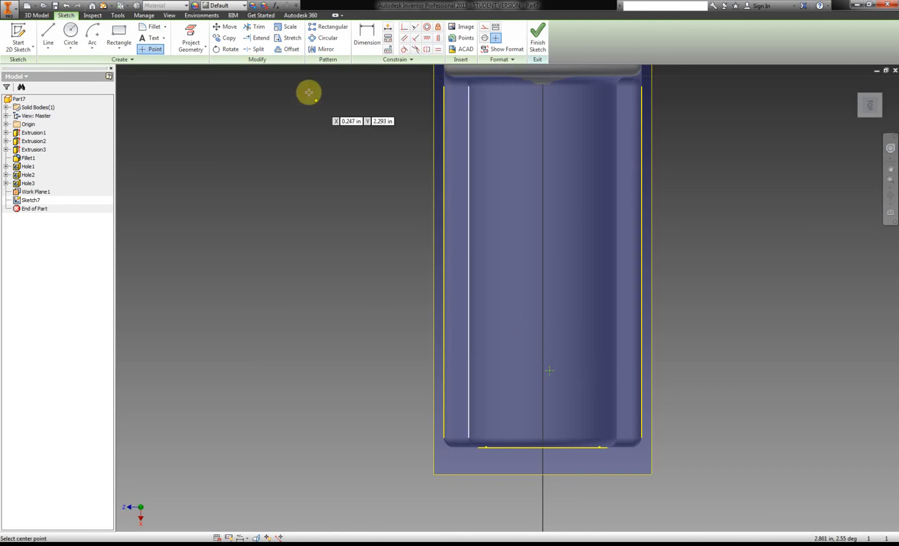
click(367, 48)
click(549, 371)
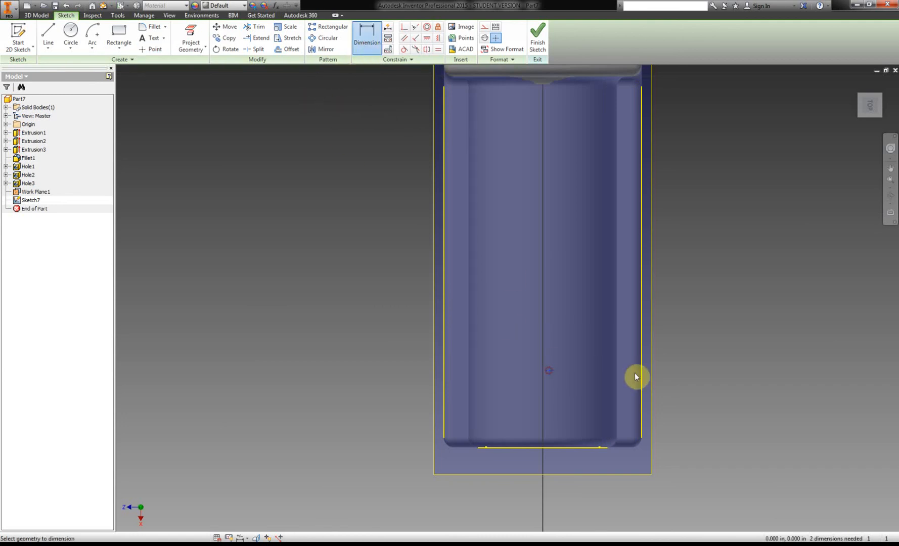
click(643, 379)
click(592, 297)
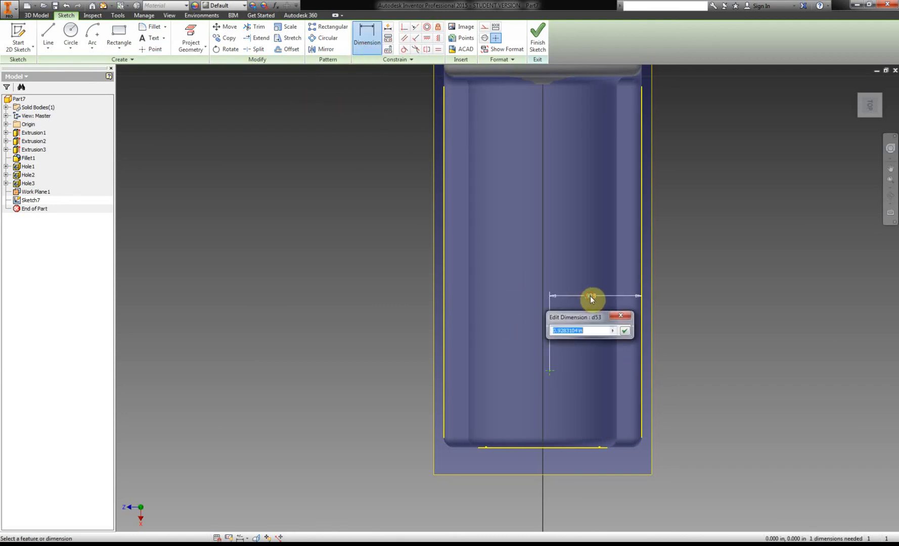
text(1)
key(Return)
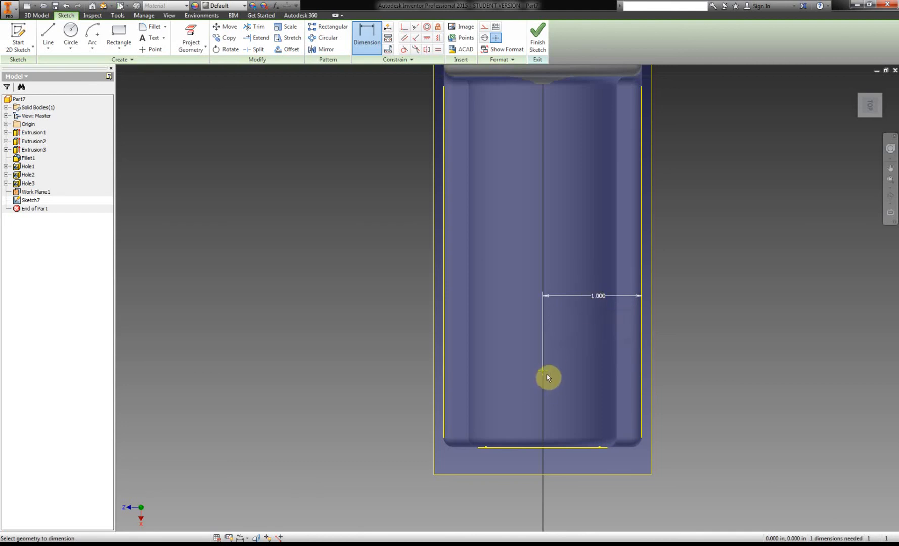
Dimension the point 0.88 in from the projected front edge.
click(544, 372)
click(552, 448)
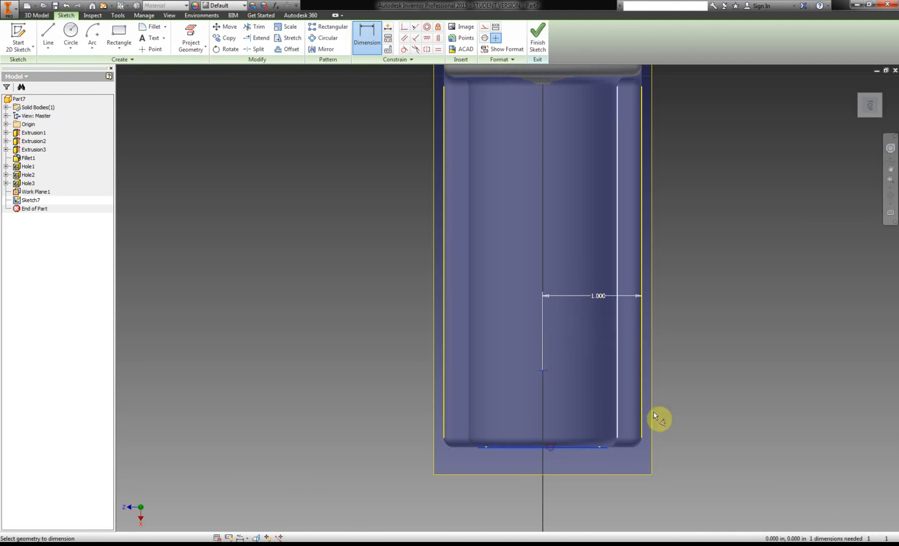
click(706, 407)
text(.8)
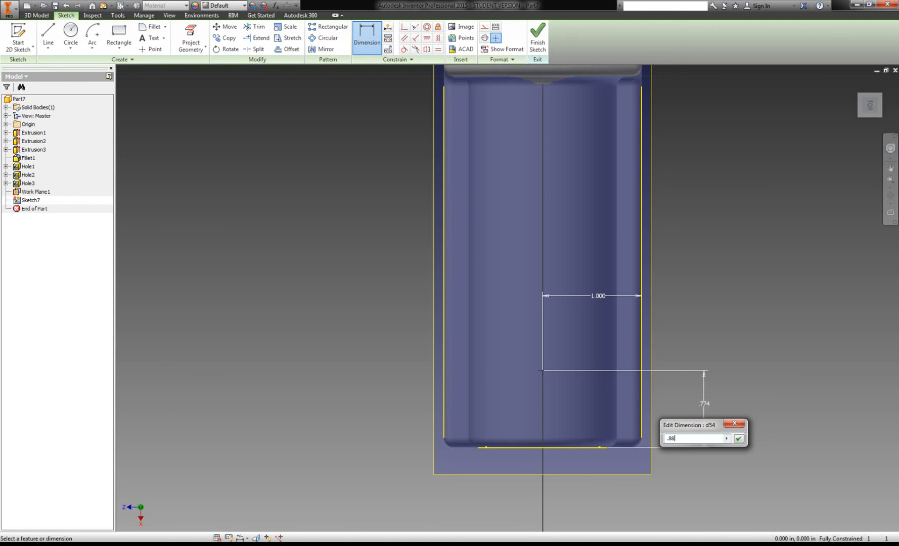
text(8)
key(Return)
Check the top hole in the PDF handout, finish the sketch and cut a 0.5 in diameter, 0.25 in deep hole at the point.
key(alt+Tab)
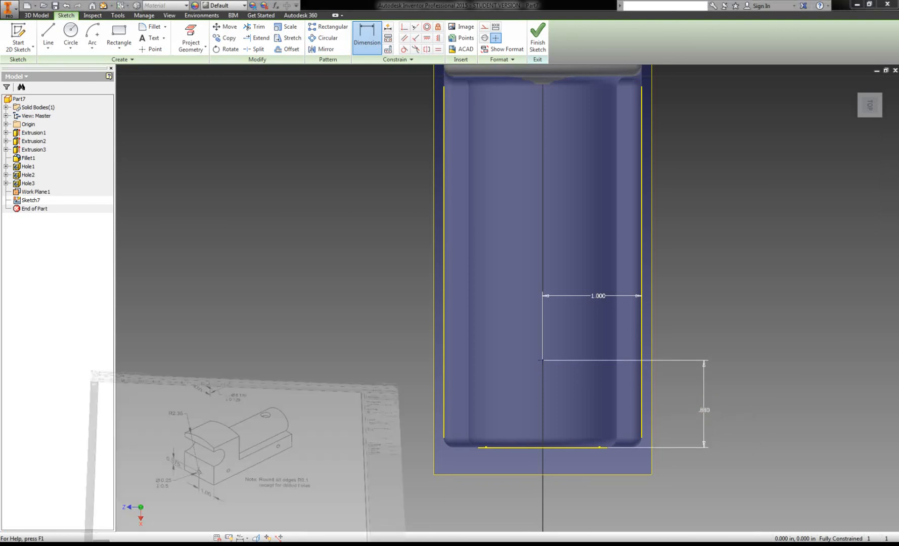
scroll(321, 301, up, 3)
scroll(317, 300, up, 5)
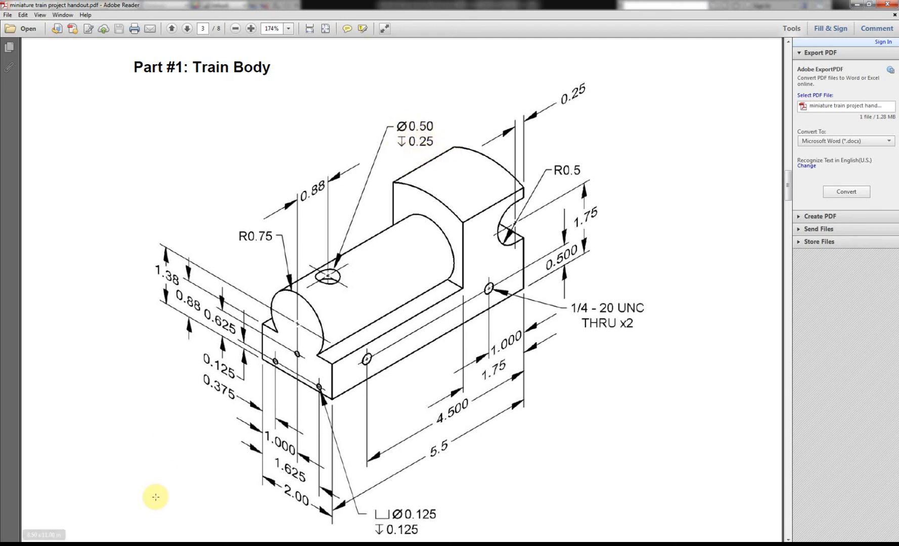
click(140, 544)
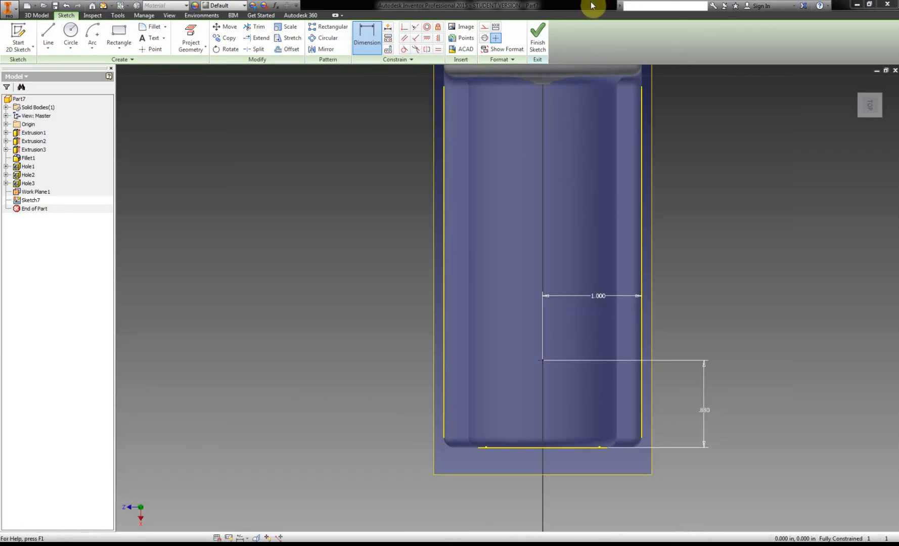
click(536, 42)
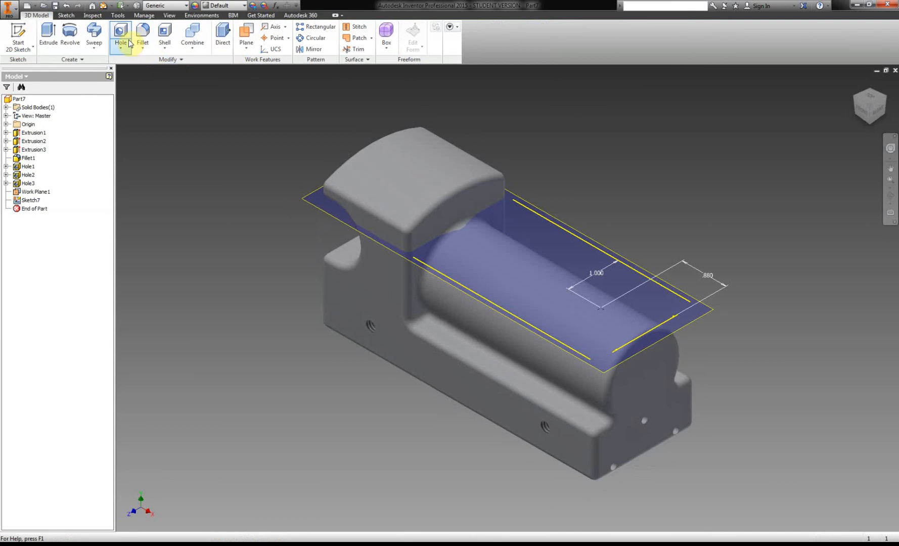
click(125, 34)
click(297, 127)
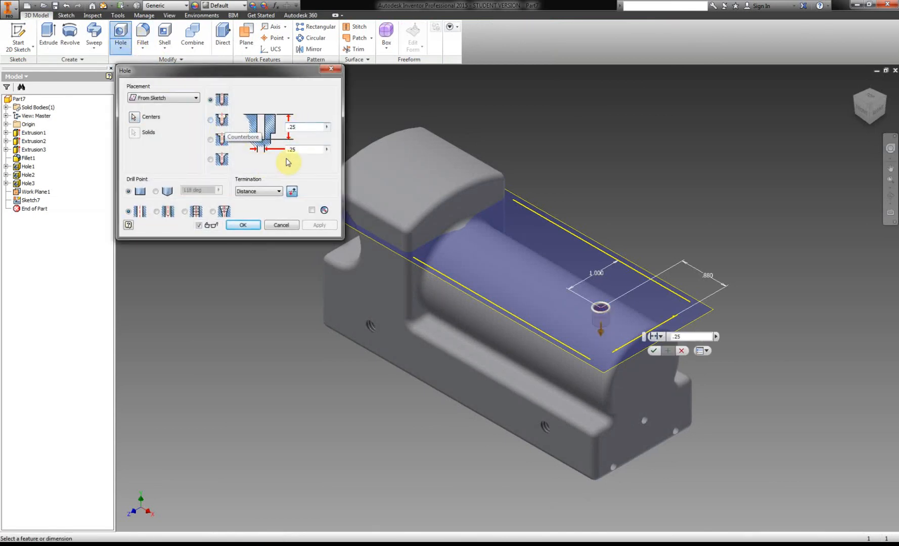
click(301, 149)
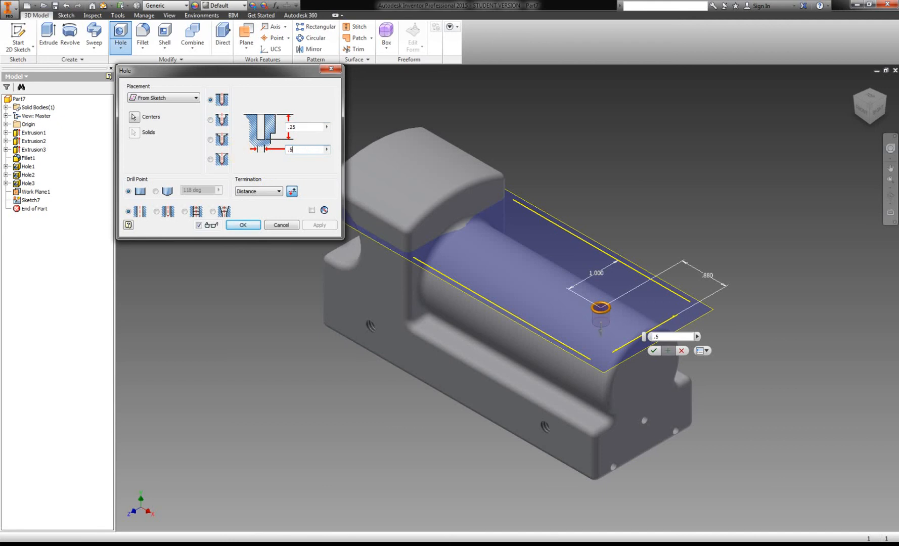
click(243, 224)
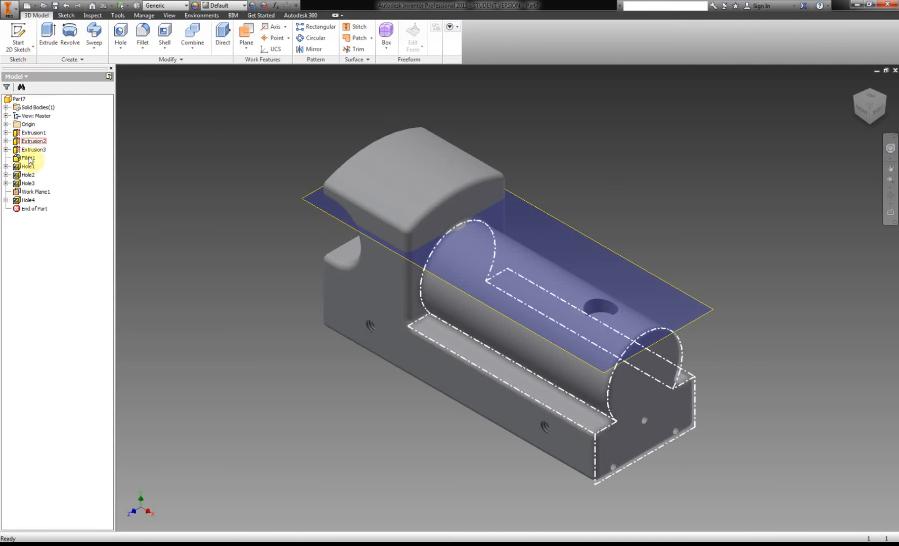
Hide the work plane above the boiler.
click(32, 193)
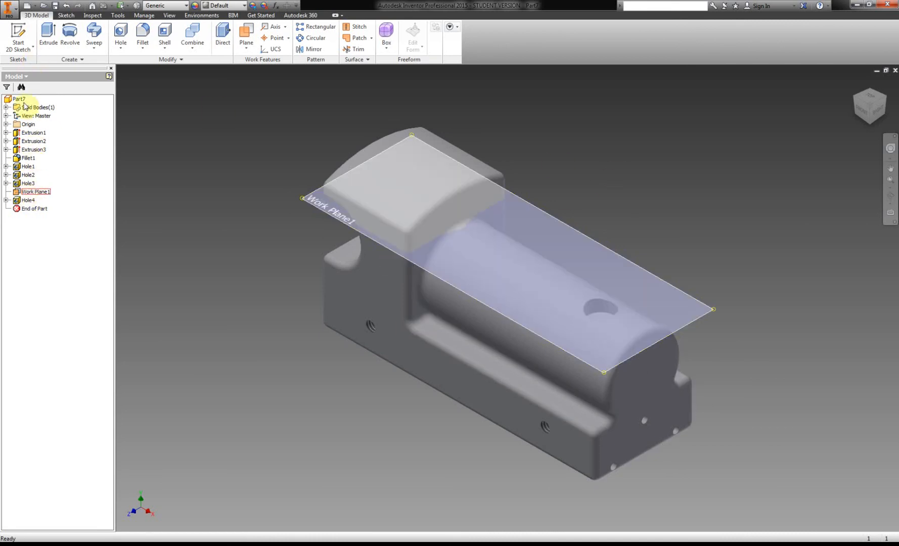
right_click(28, 195)
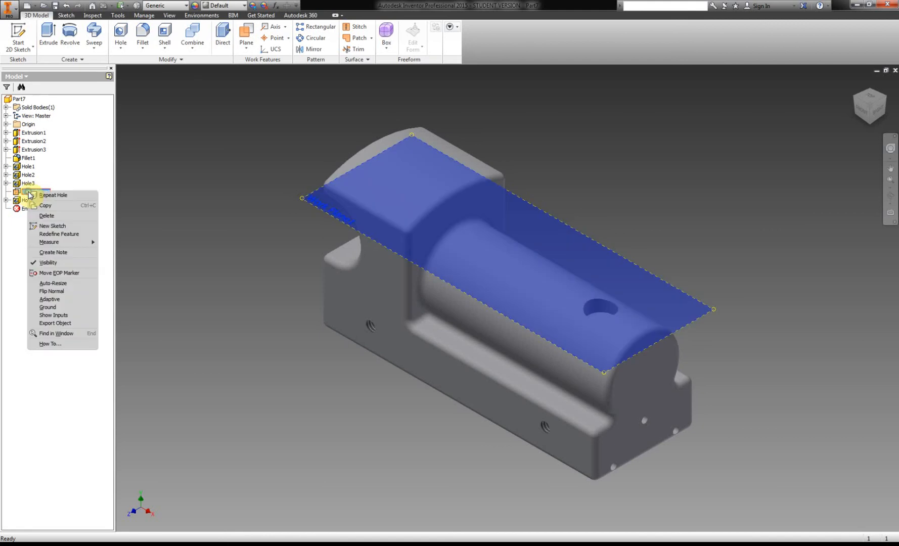
click(53, 262)
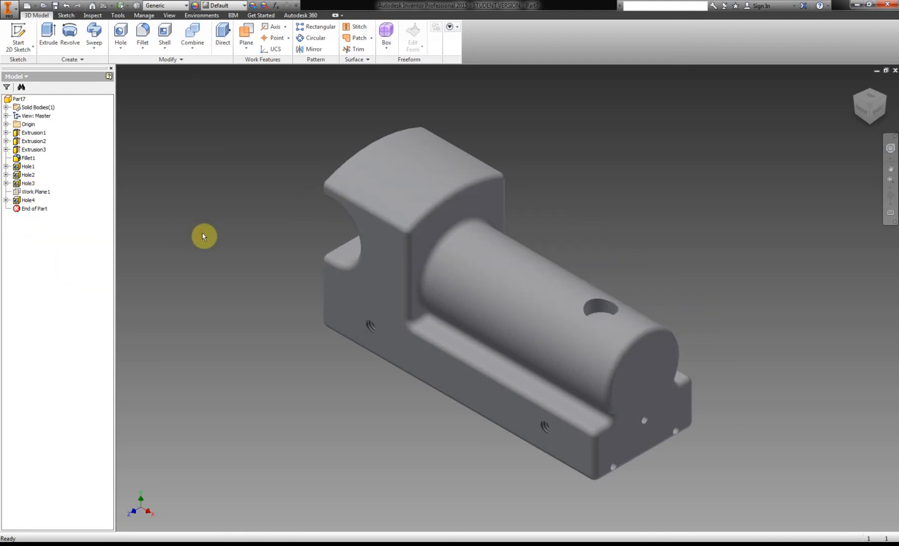